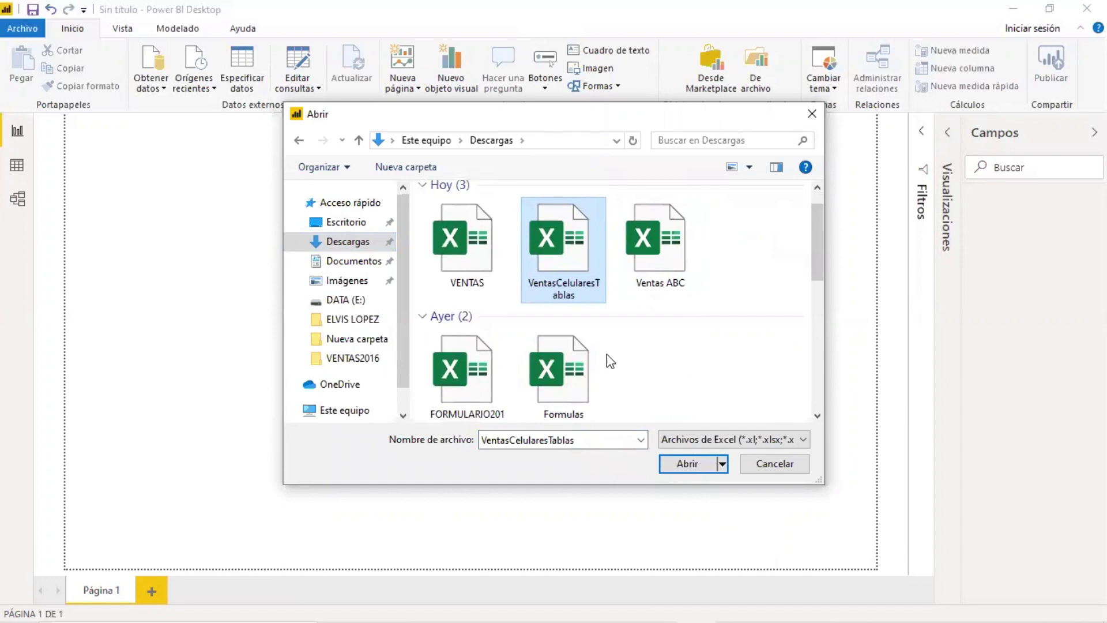
Step: Load the Distribuidor, Factura, Marca, Modelo, Operador and País tables from the VentasCelularesTablas workbook
click(687, 463)
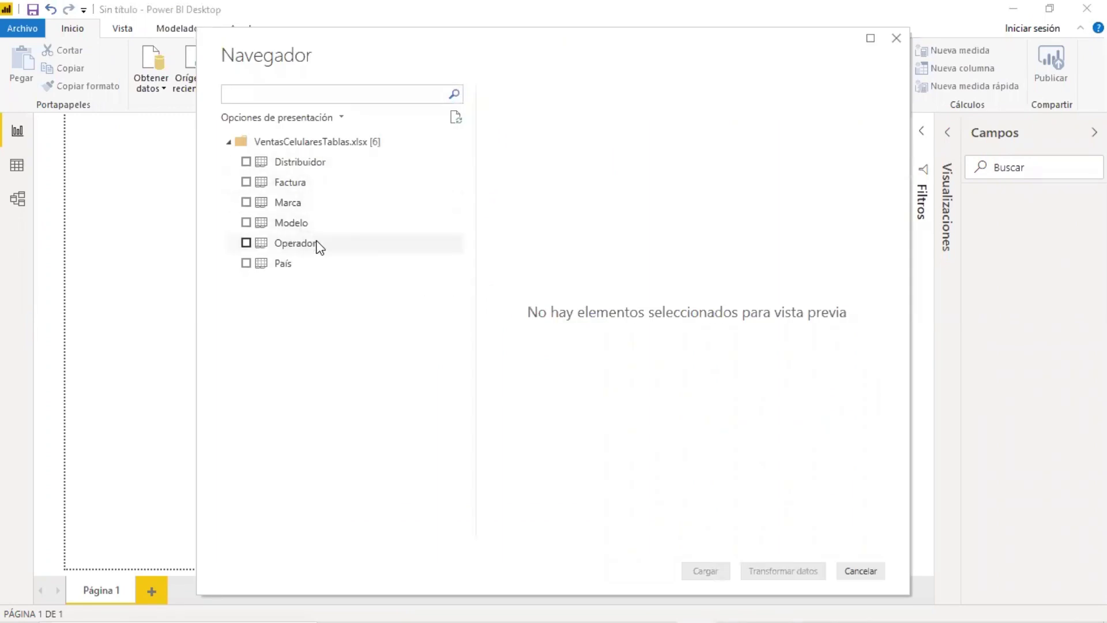
click(246, 162)
click(247, 184)
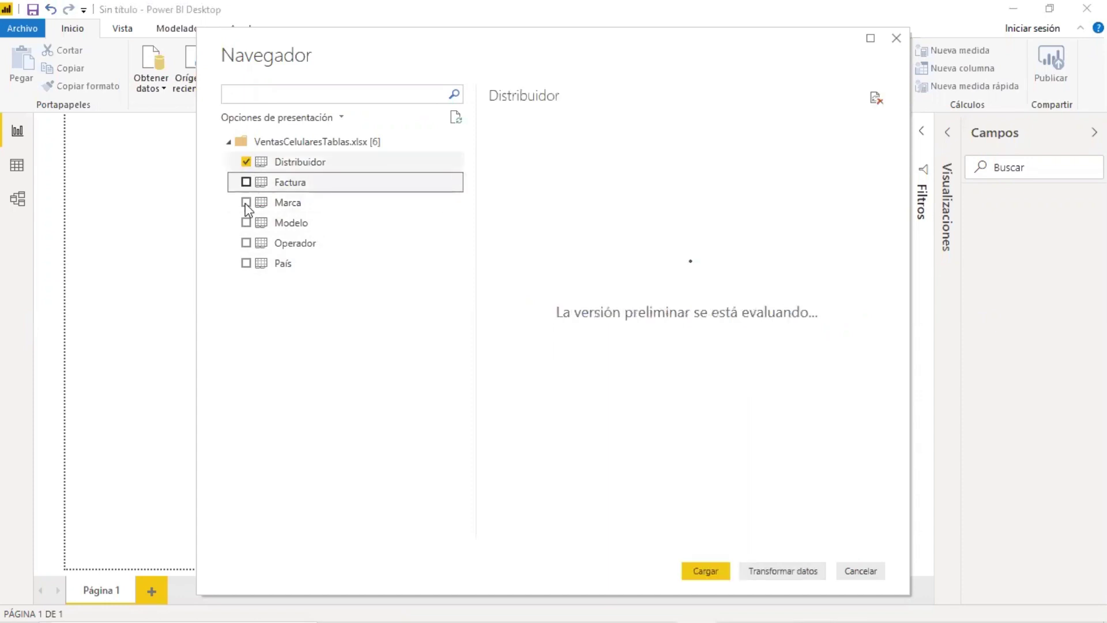
click(247, 203)
click(248, 219)
click(246, 223)
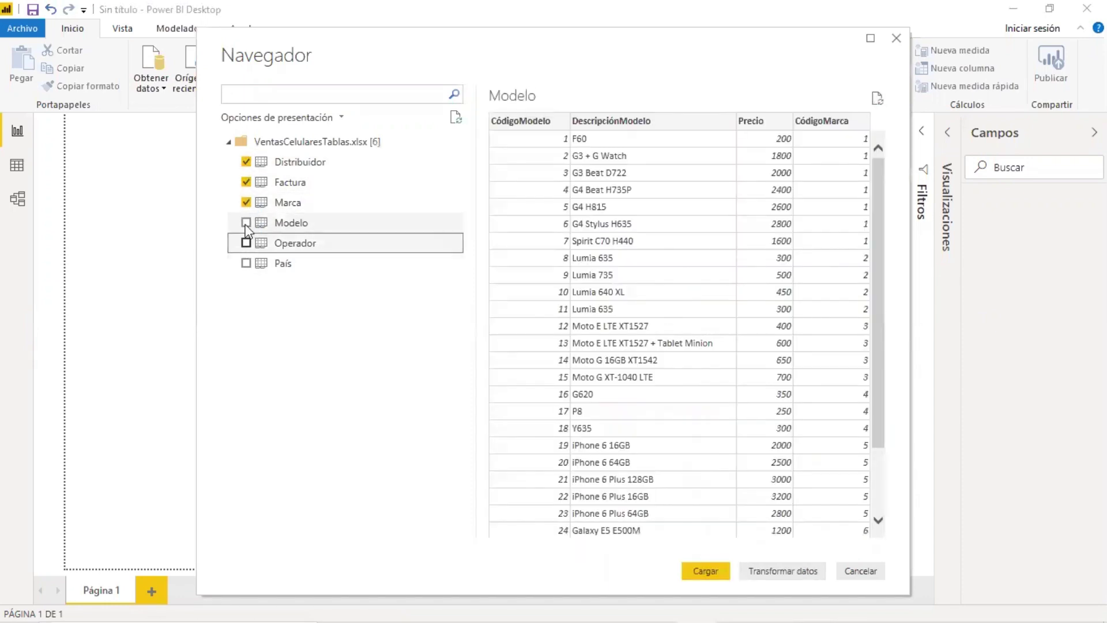
click(246, 243)
click(246, 263)
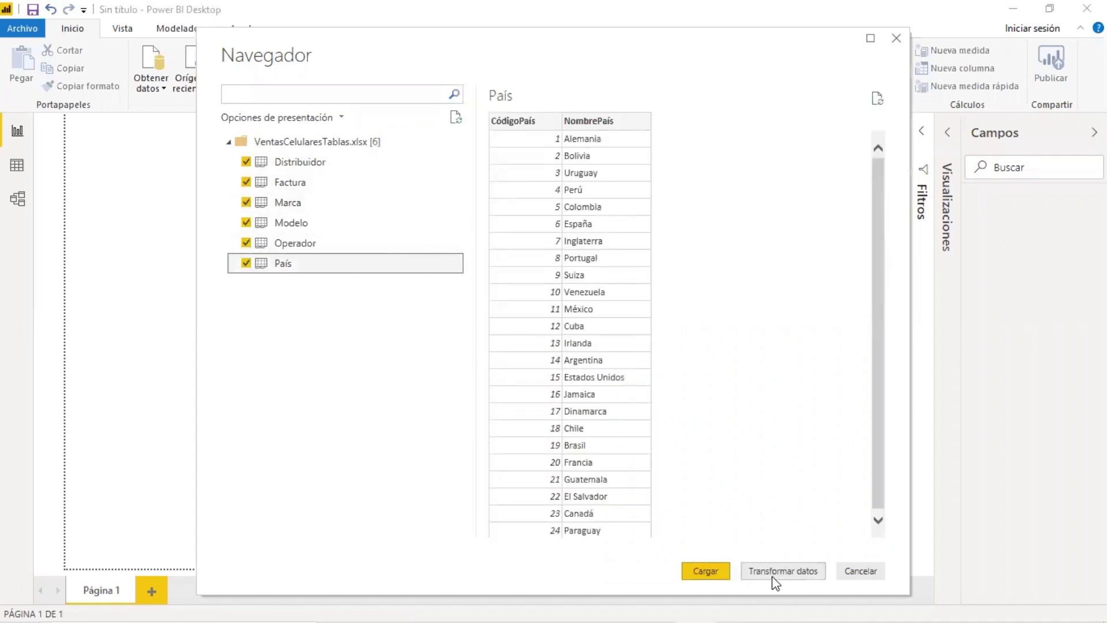
click(708, 571)
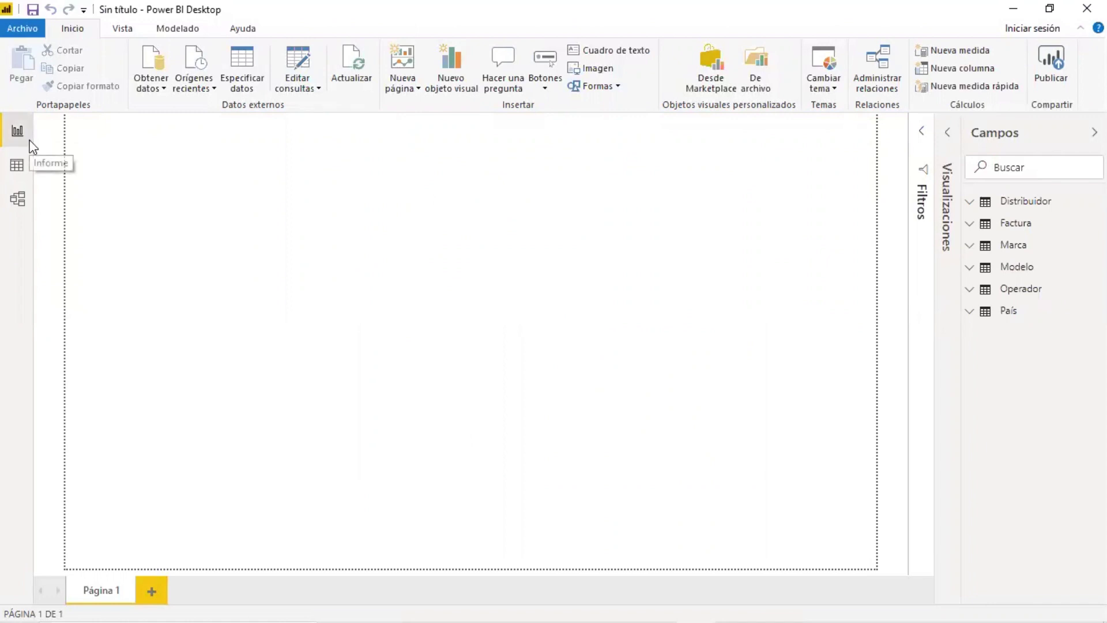
Step: Show the data model diagram and collapse the Propiedades and Campos panes to make room for it
click(22, 198)
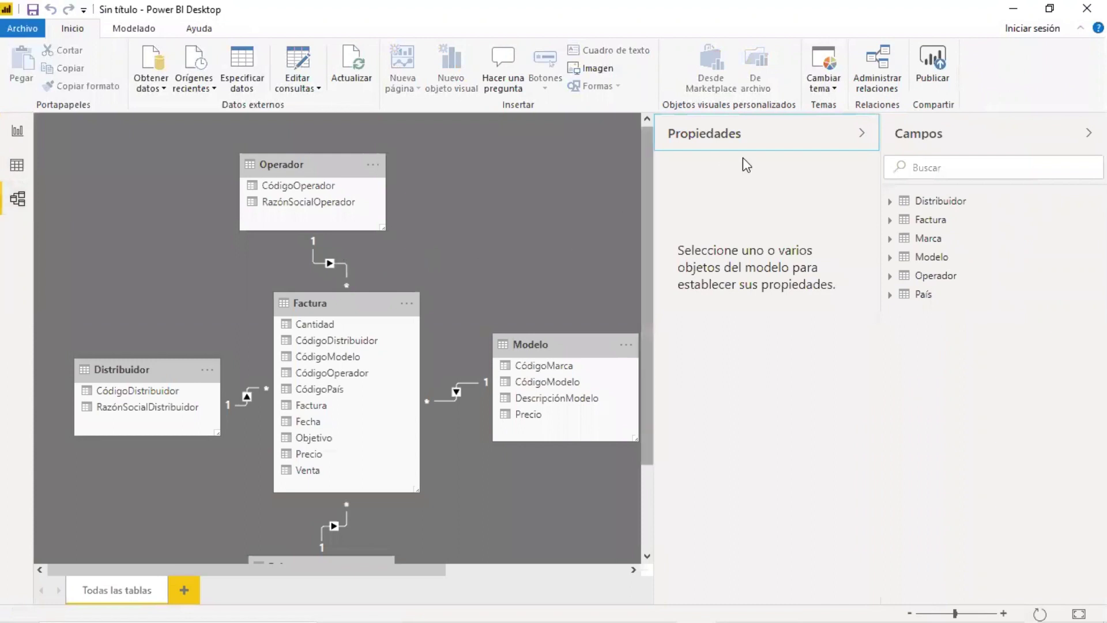
click(861, 133)
click(1089, 134)
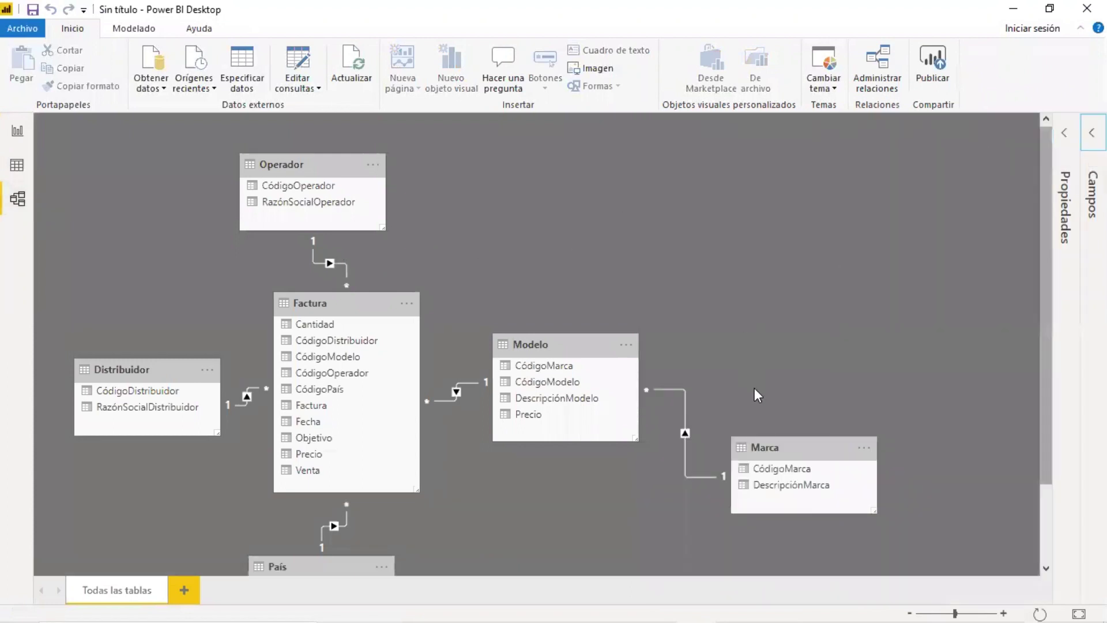
Step: Rearrange the model diagram with Operador and Distribuidor left of Factura, Modelo and Marca to its right, and País below Modelo
drag(318, 168, 186, 173)
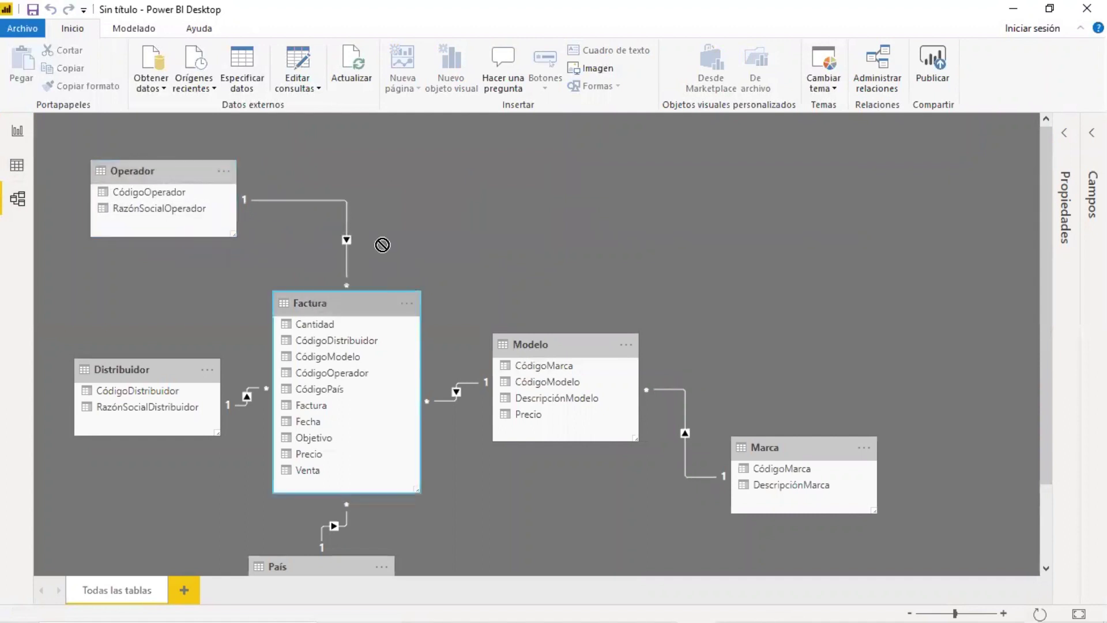
drag(382, 244, 372, 152)
drag(159, 374, 166, 295)
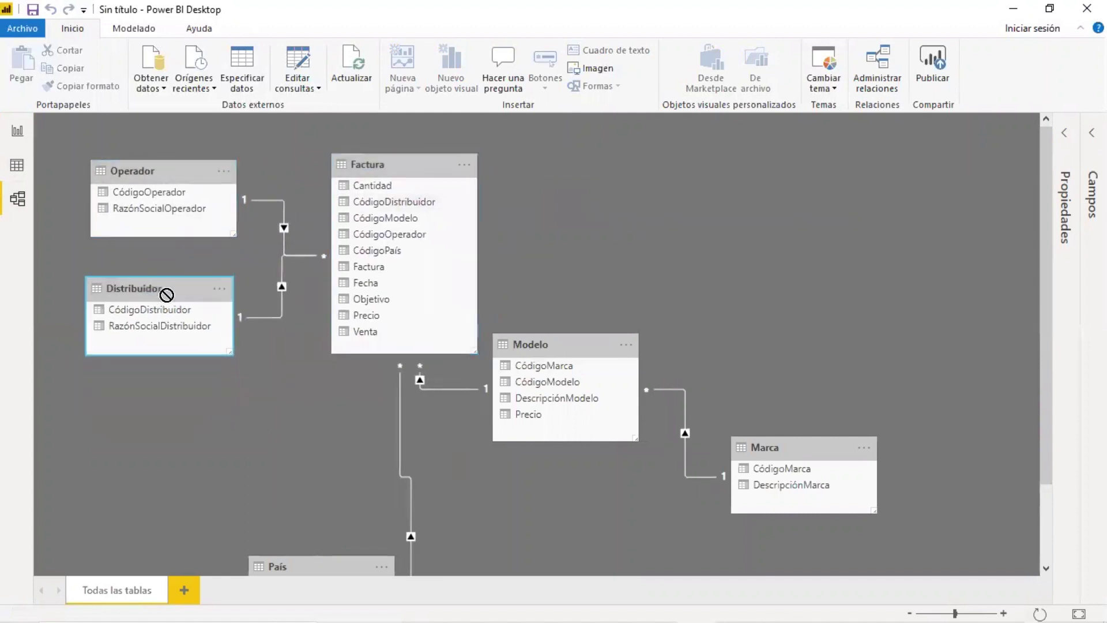
drag(552, 344, 564, 174)
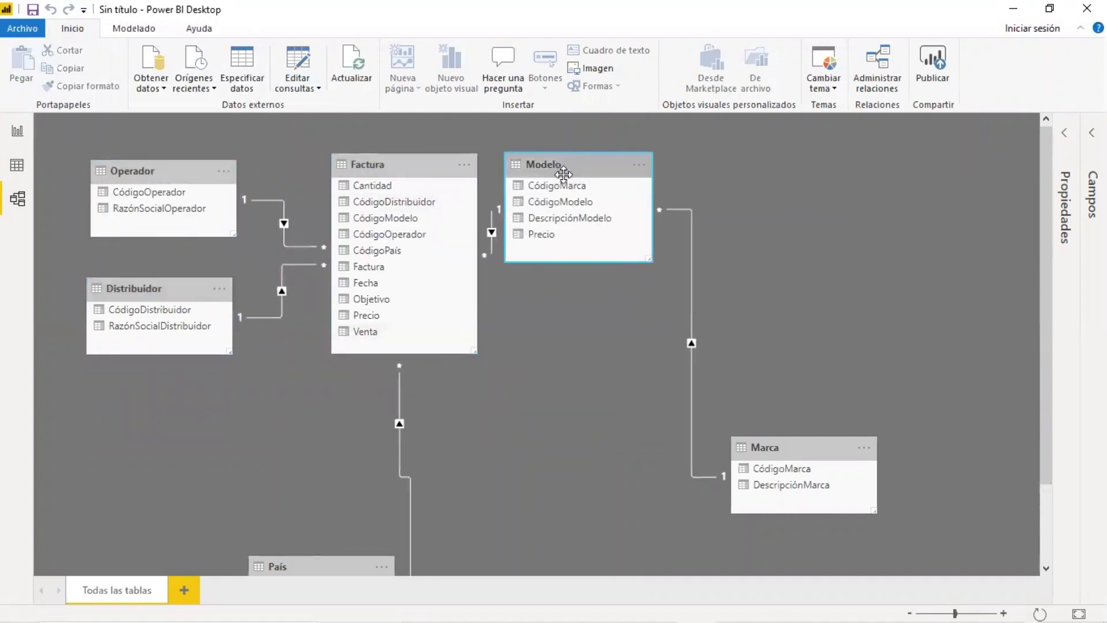
drag(767, 449, 768, 165)
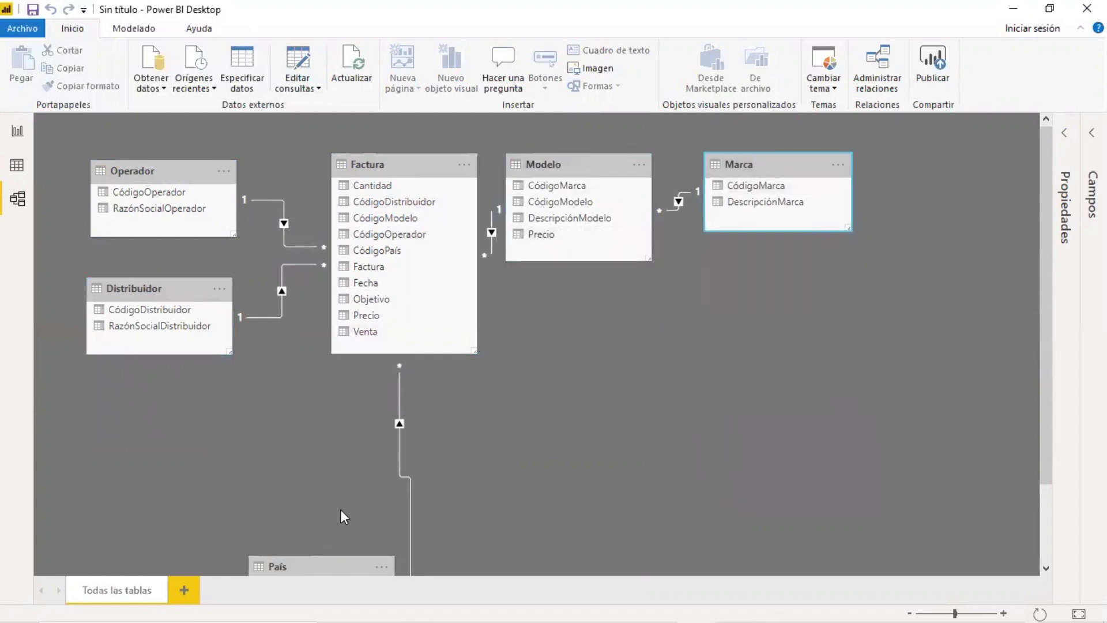
drag(302, 557, 603, 363)
drag(577, 164, 604, 183)
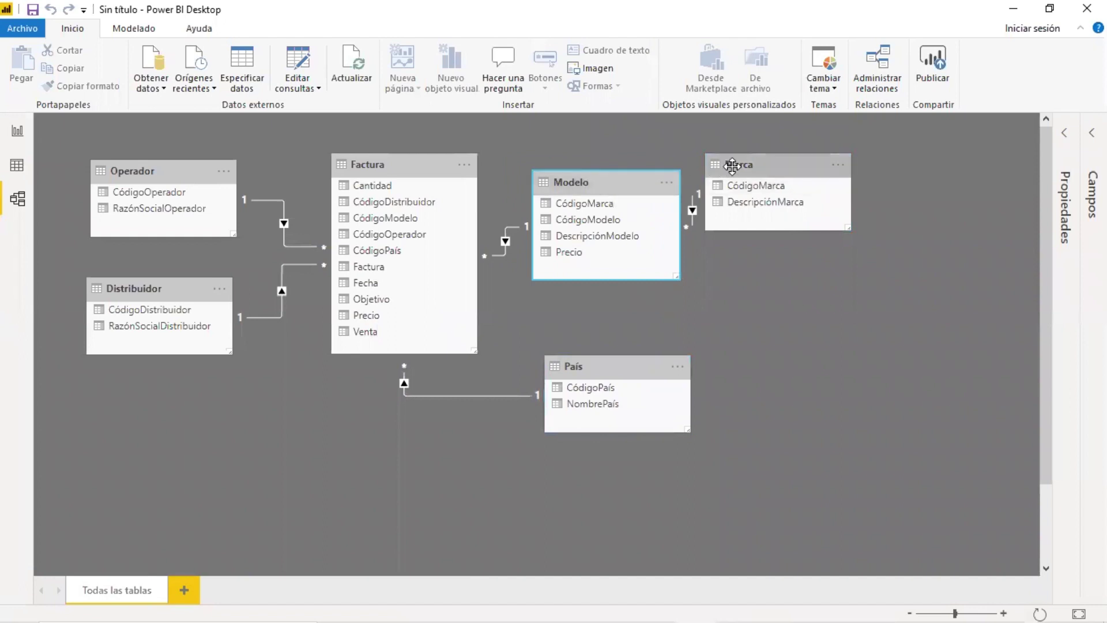
drag(733, 166, 777, 166)
drag(609, 189, 626, 185)
drag(369, 165, 371, 172)
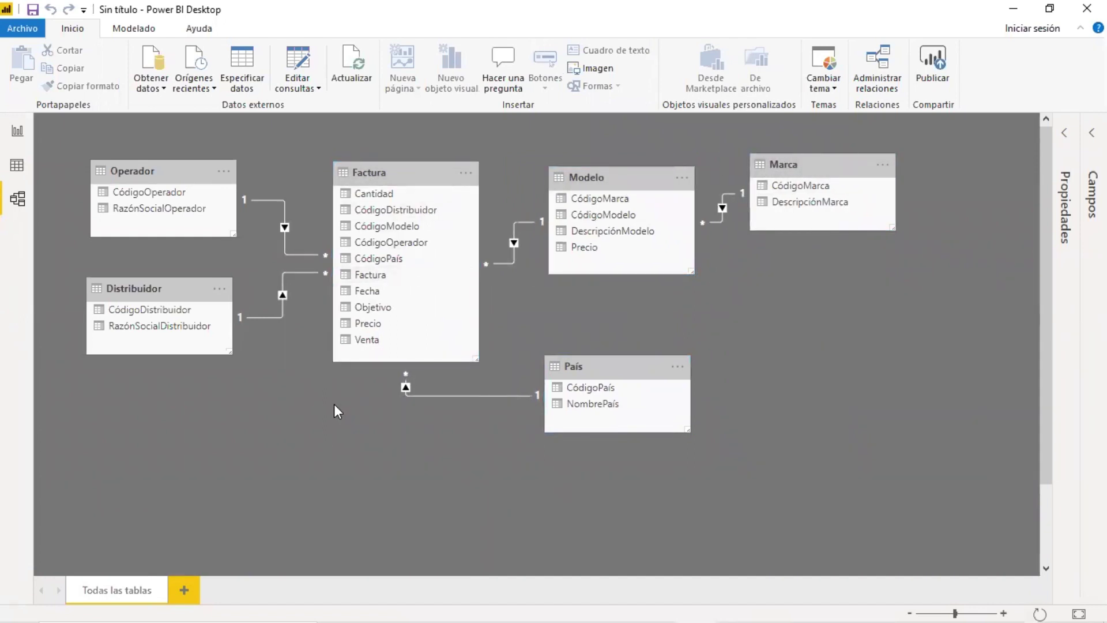
Step: Return to the report view, launch Excel and create a blank workbook
click(18, 134)
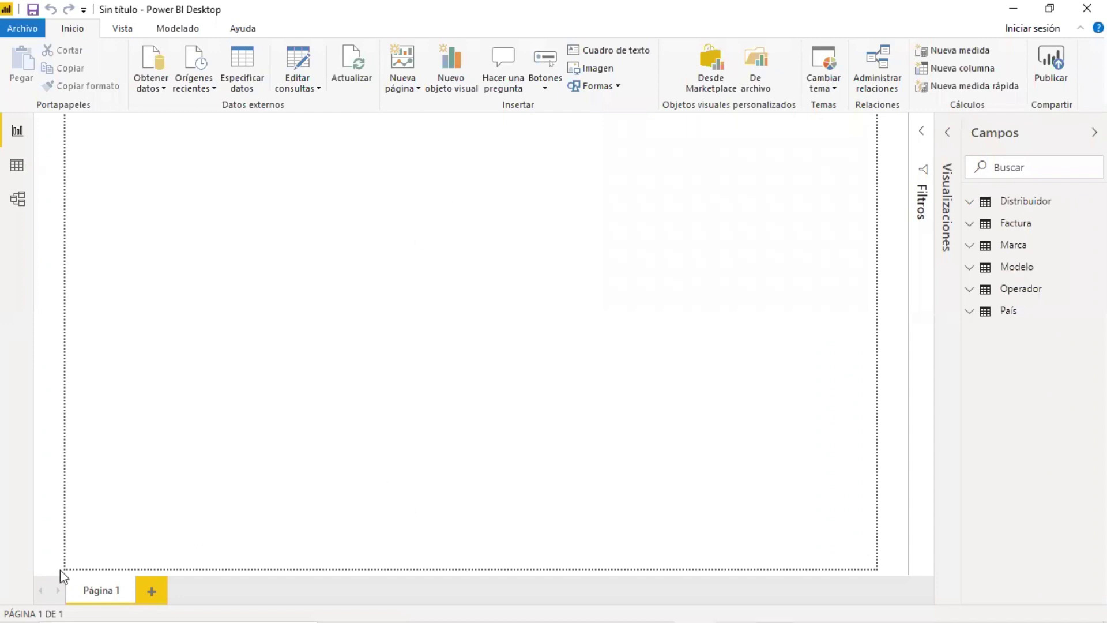
key(super)
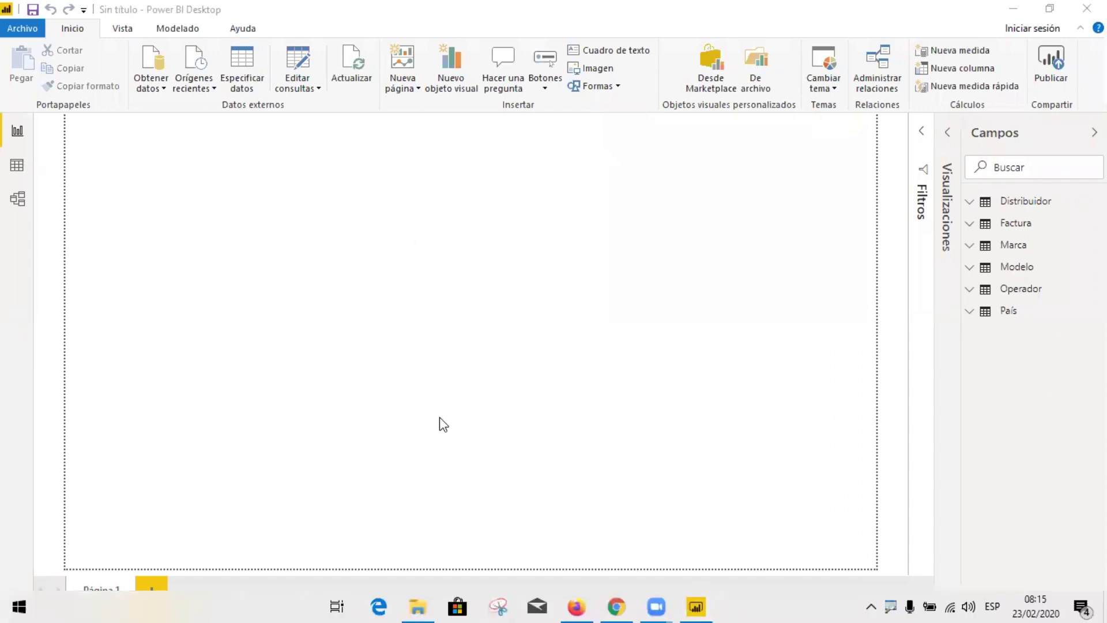
text(exce)
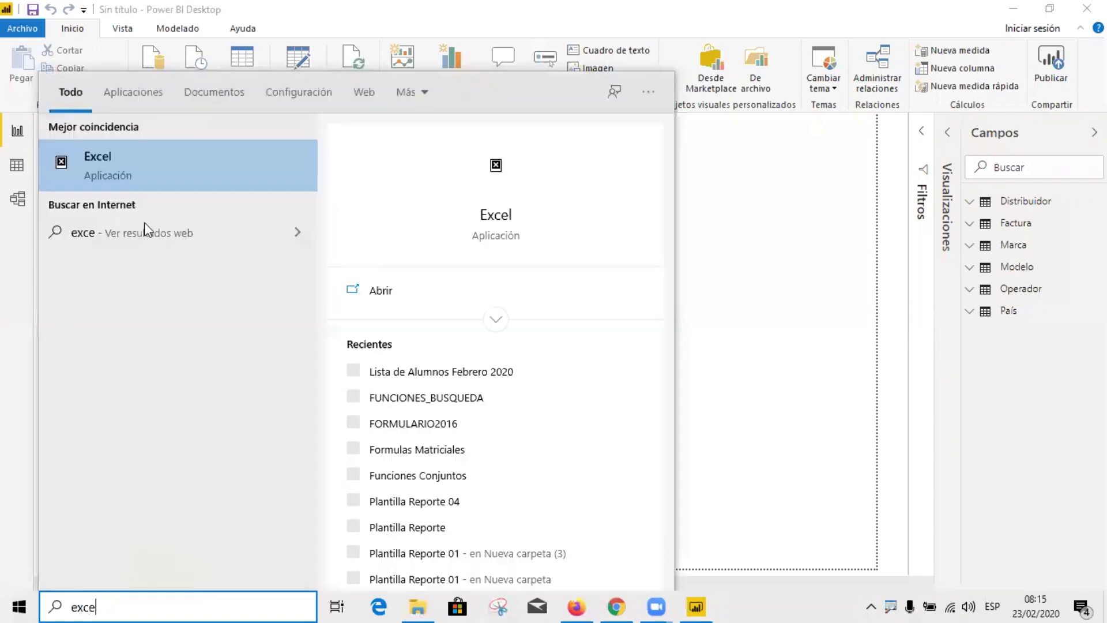
click(130, 179)
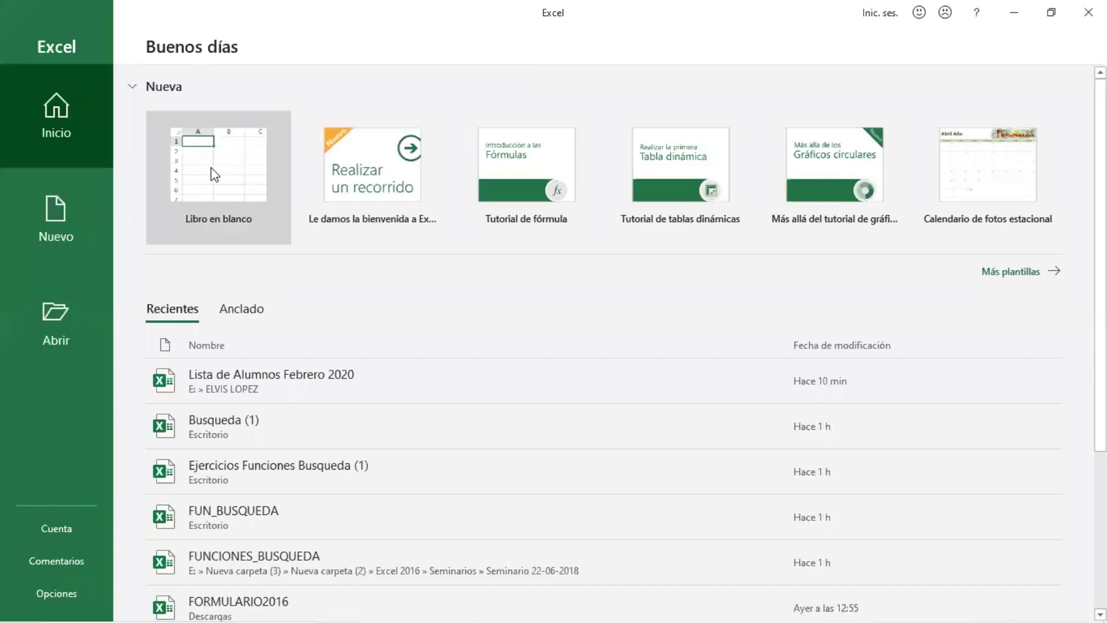
click(213, 173)
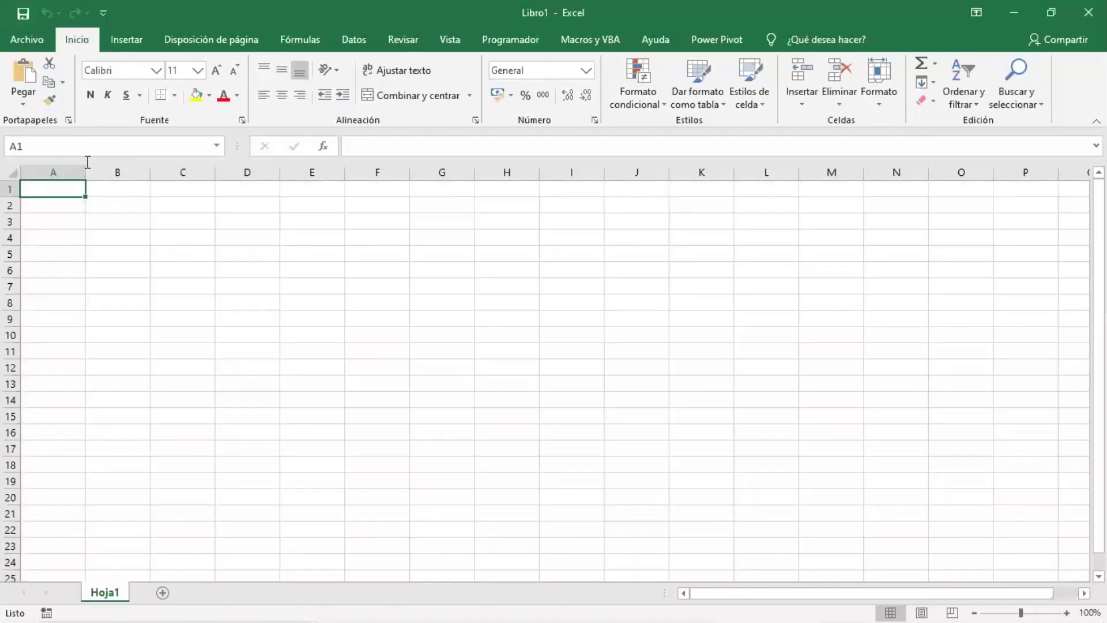
Step: Save the new workbook as CalendarioPer in the Descargas folder
click(11, 48)
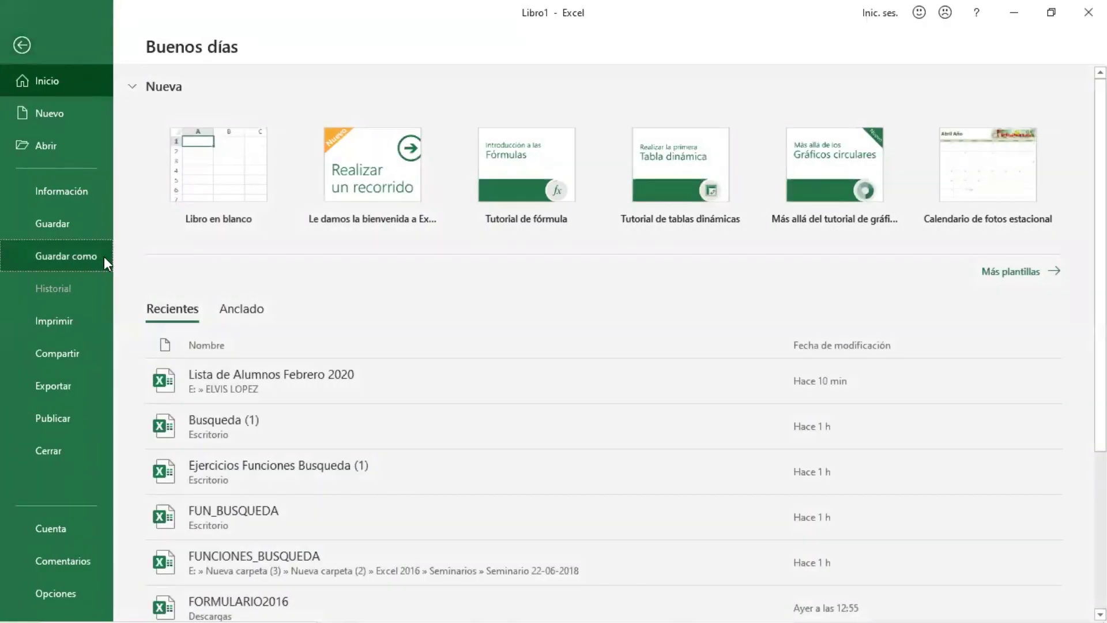
click(103, 256)
click(240, 198)
click(231, 276)
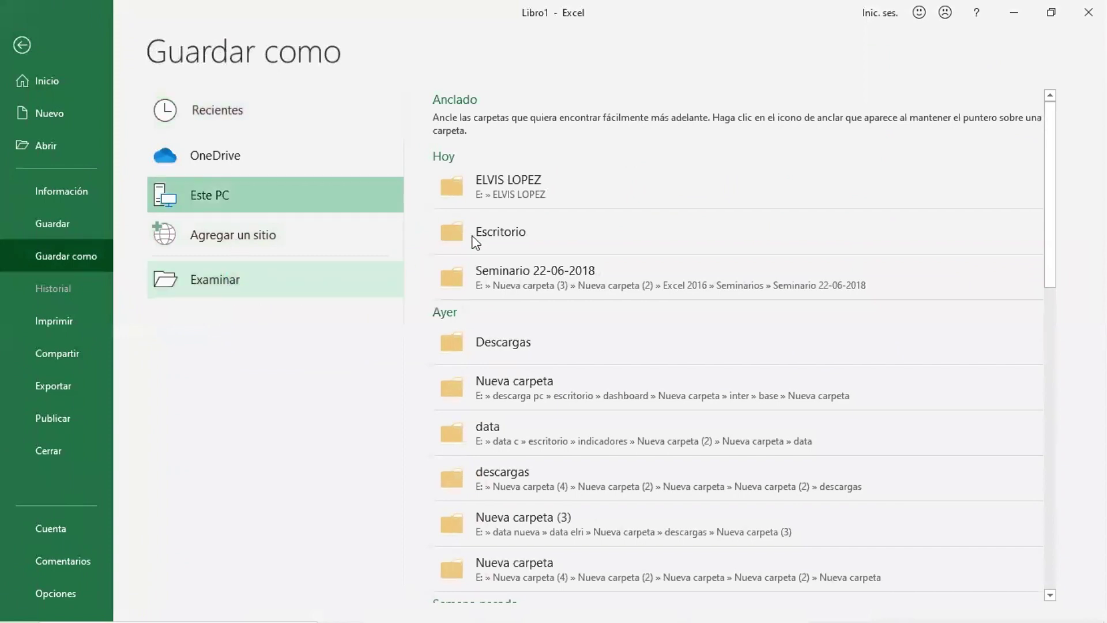
drag(407, 243, 403, 182)
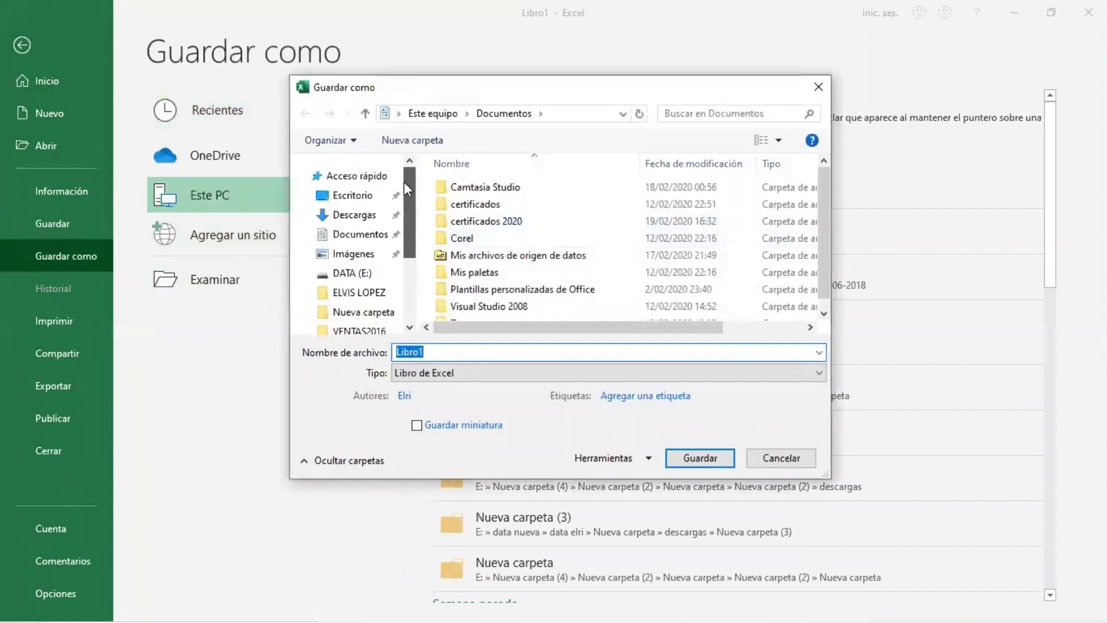
click(362, 214)
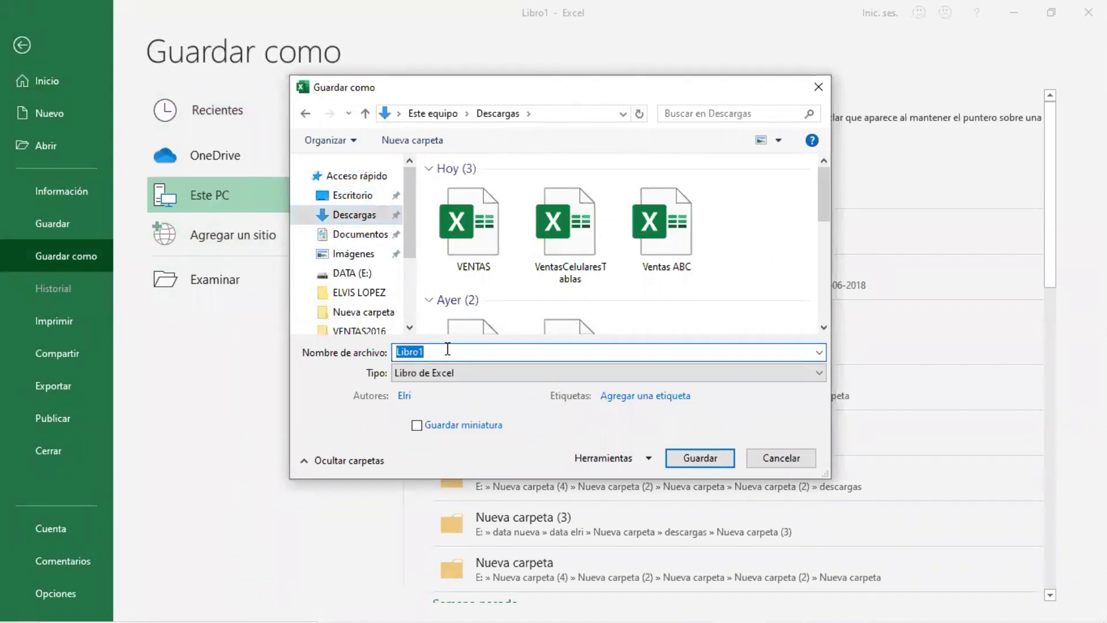
text(C)
key(BackSpace)
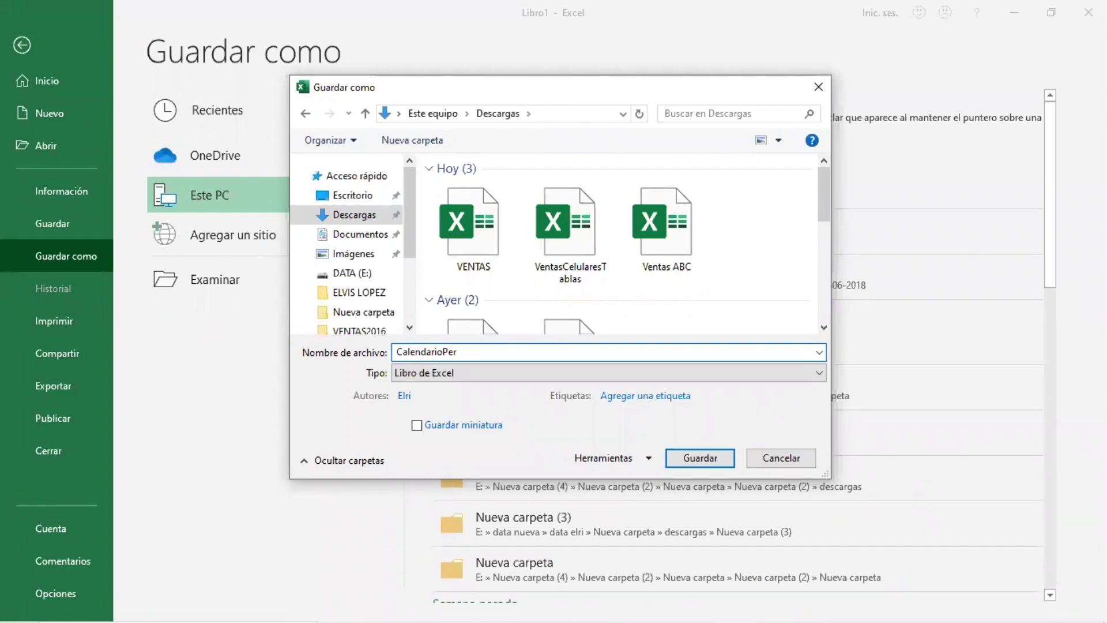
click(699, 459)
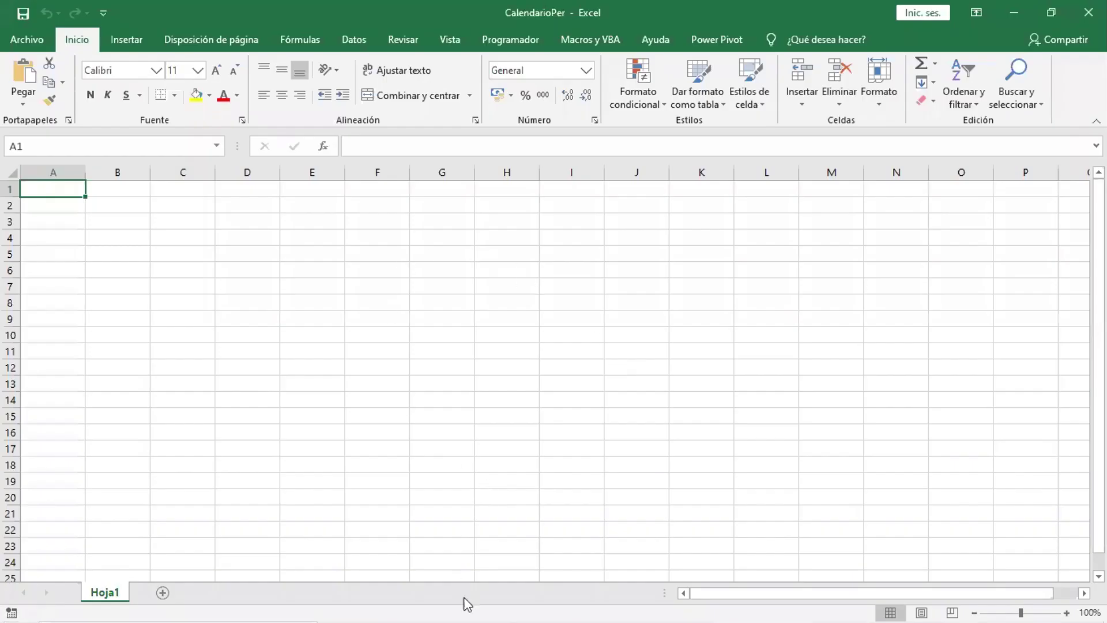
Step: Switch back to Power BI Desktop and display the Factura table's rows in the data view
click(701, 605)
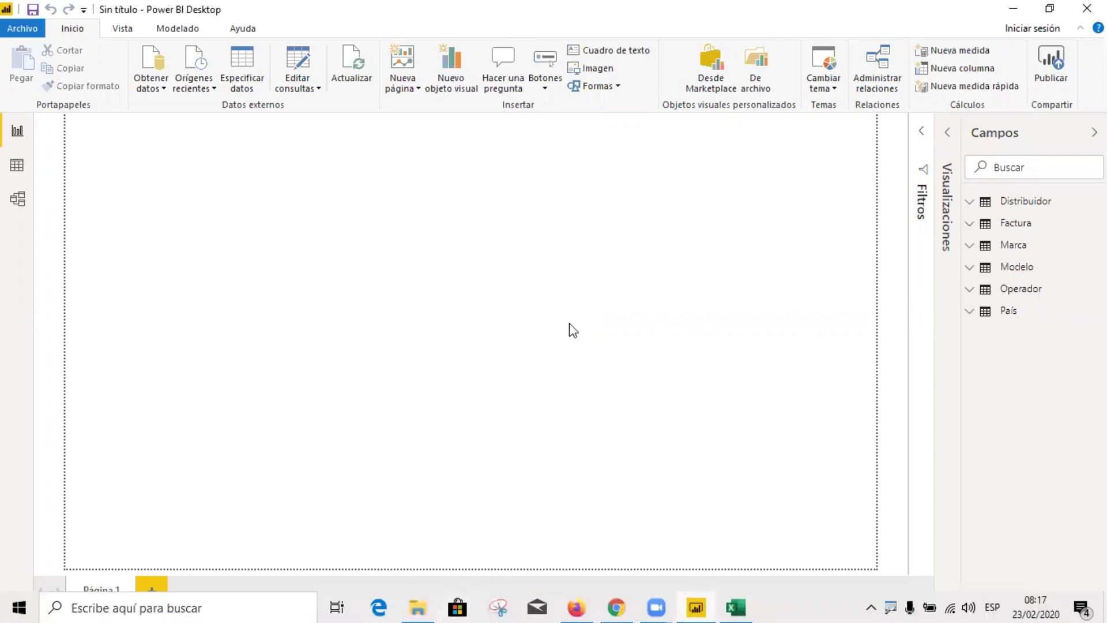
click(1009, 230)
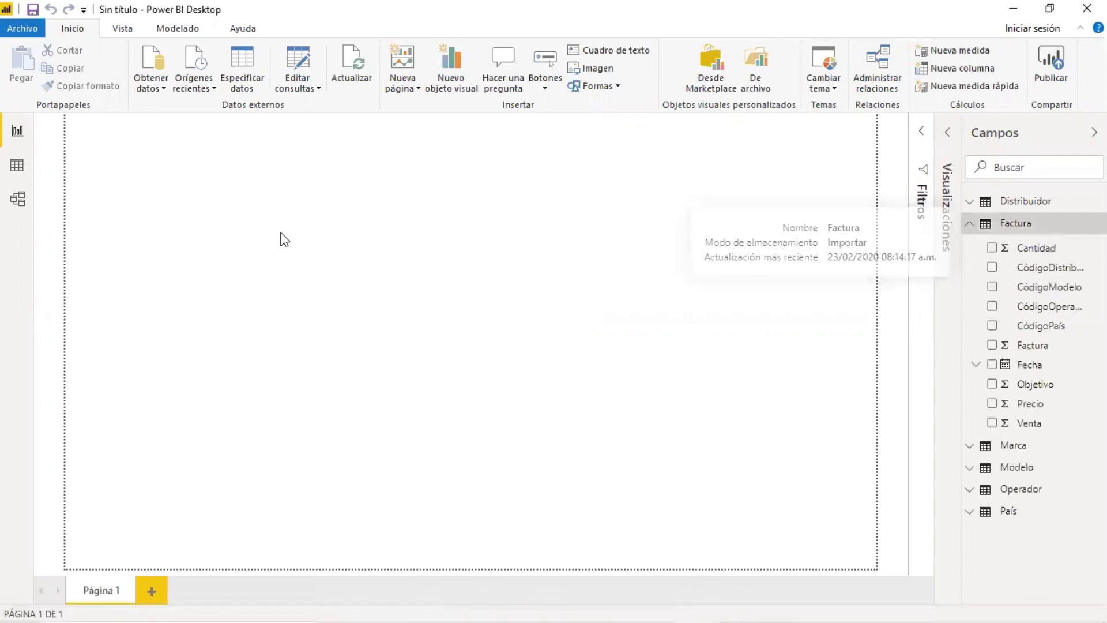
click(17, 166)
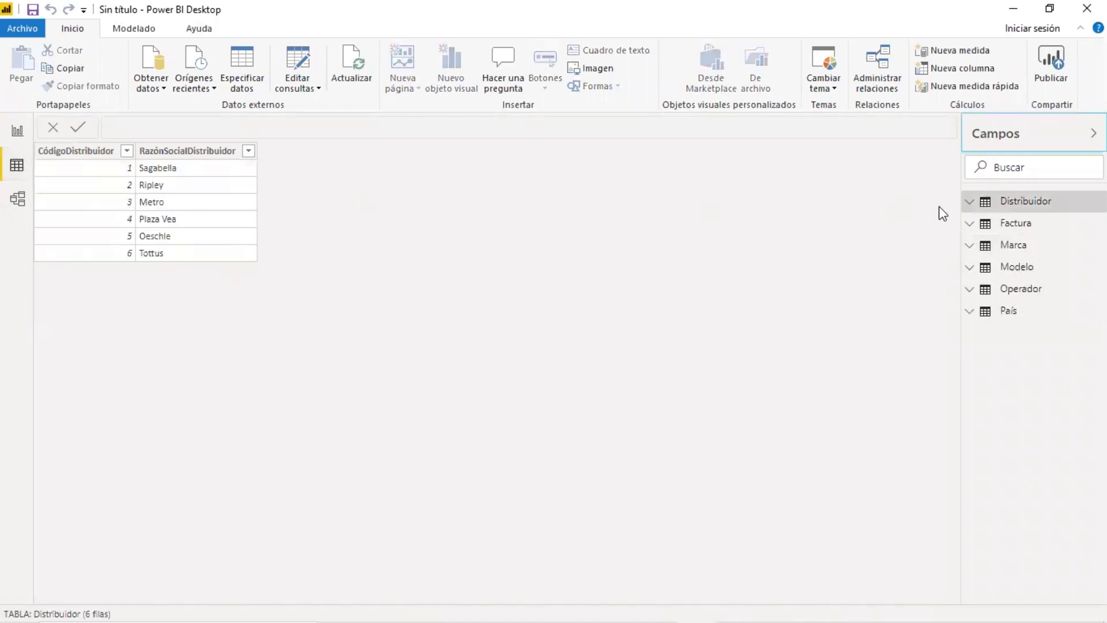
click(1015, 228)
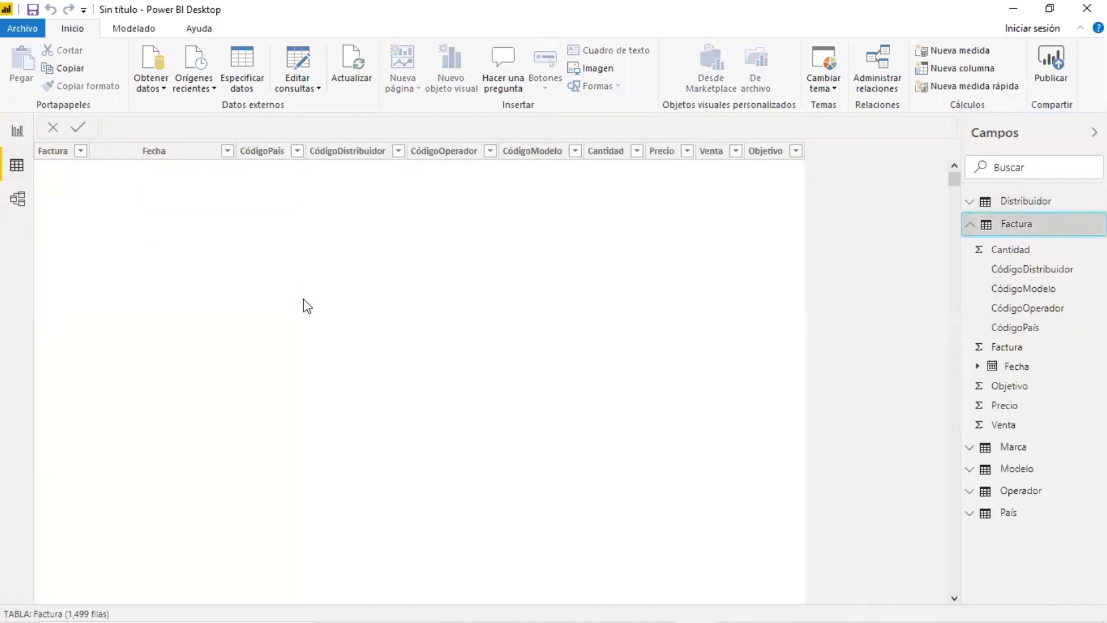
Step: Check the earliest and latest dates in the Factura table by sorting Fecha in ascending and in descending order
click(228, 151)
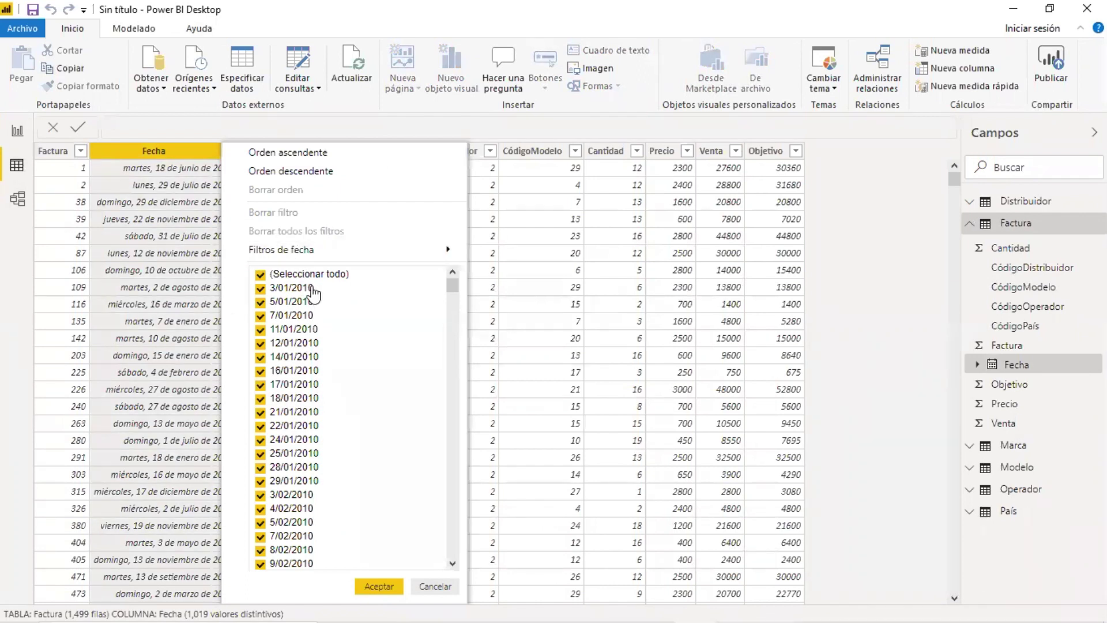
click(192, 157)
scroll(193, 239, down, 3)
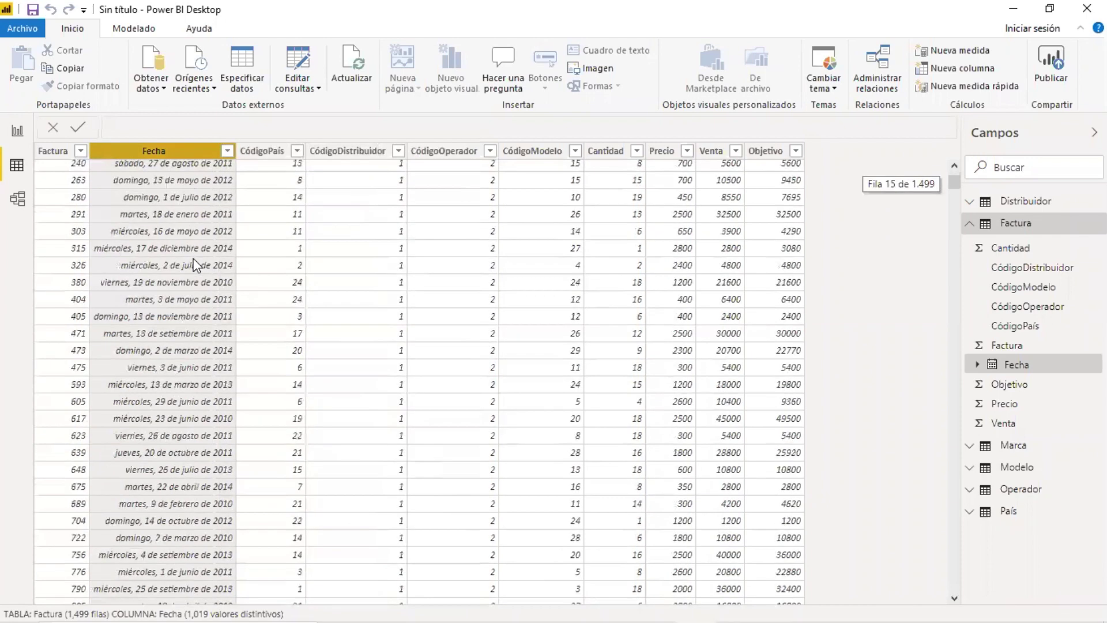
scroll(193, 239, up, 3)
right_click(60, 152)
click(130, 161)
click(214, 415)
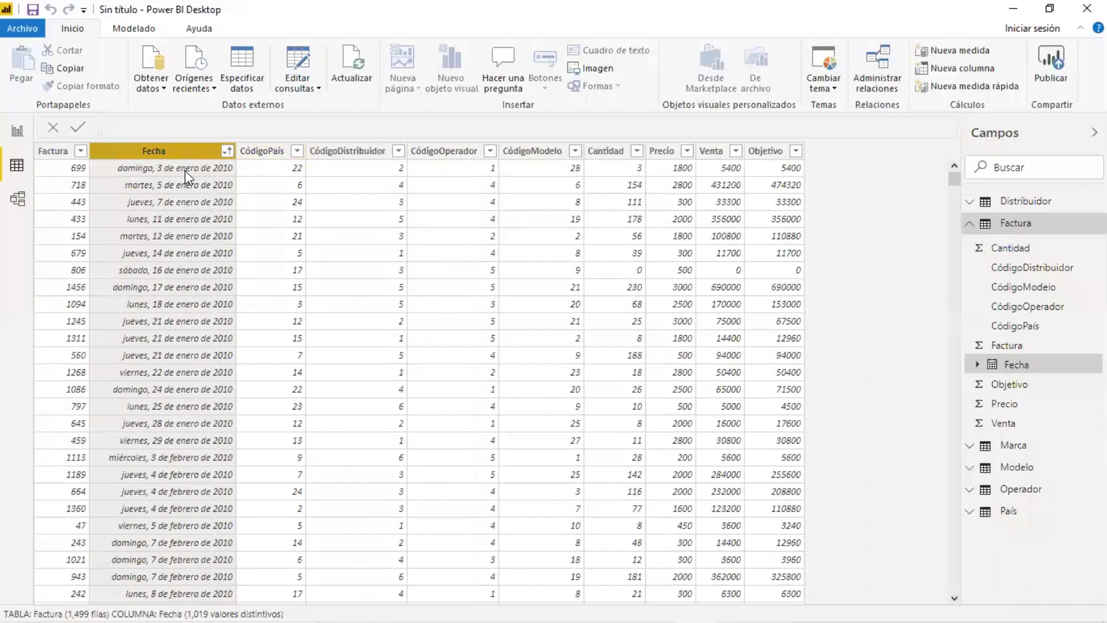
click(228, 151)
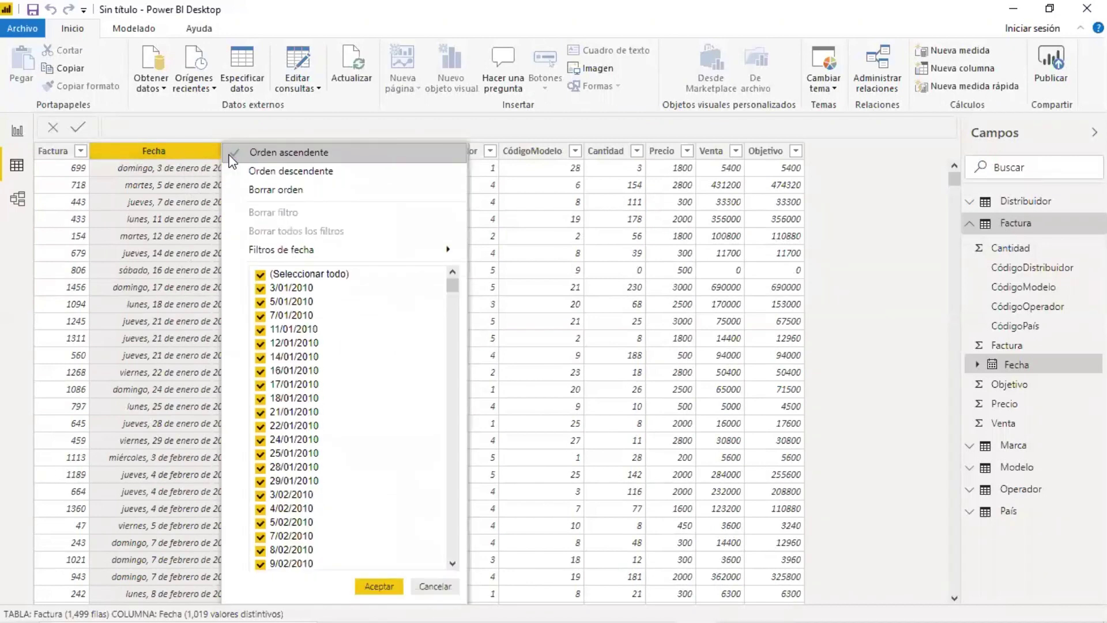
click(252, 171)
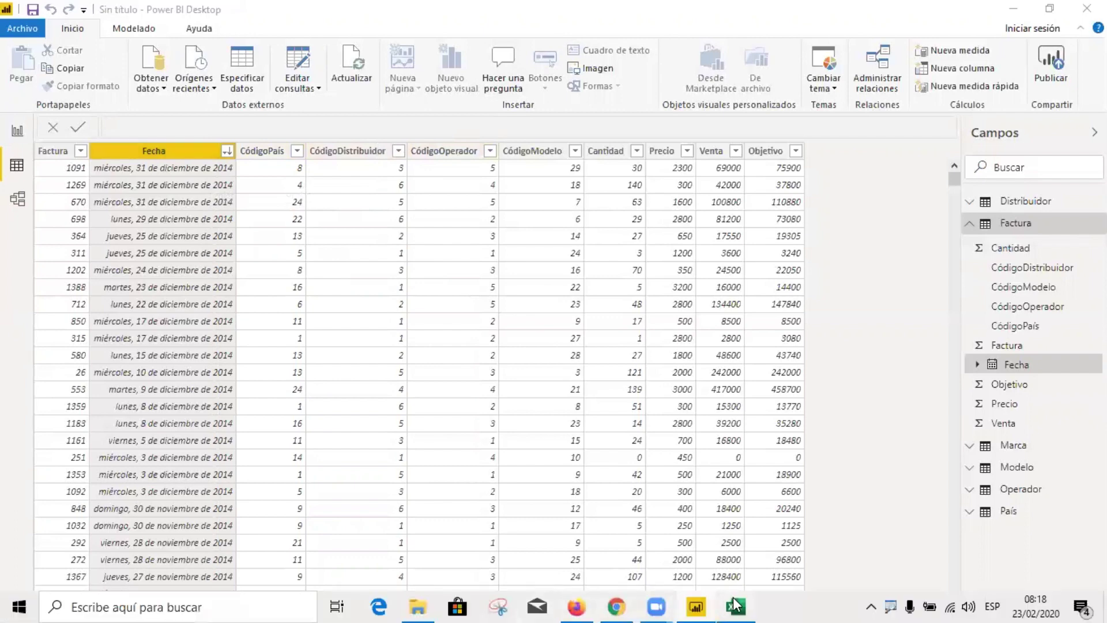
Step: Switch to the CalendarioPer workbook in Excel and enter the header Fecha in cell A1
click(736, 607)
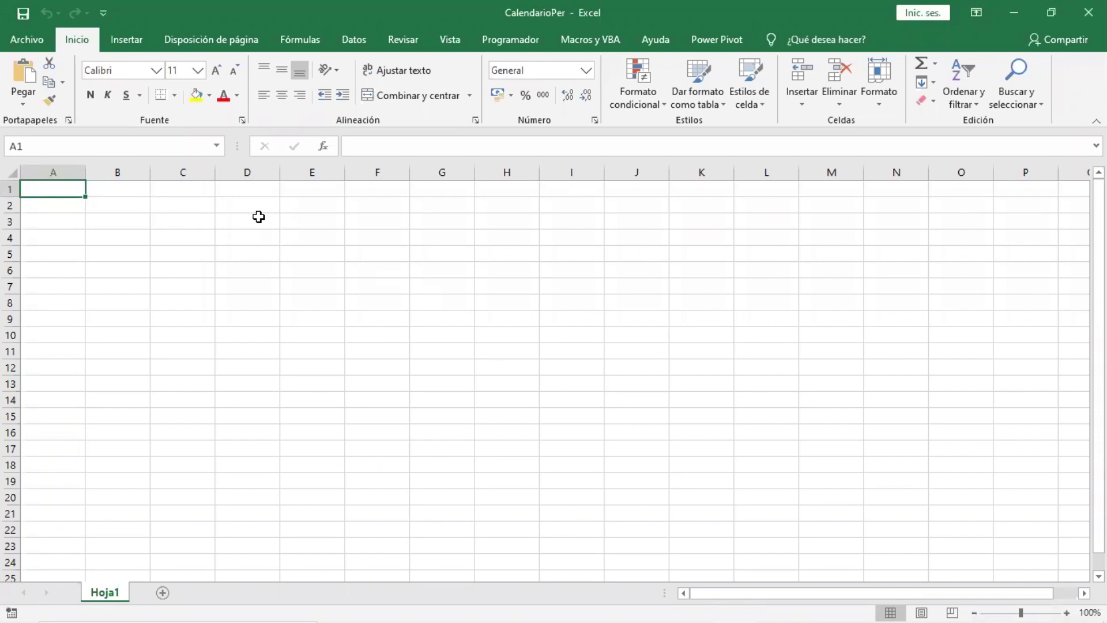
text(Fecha)
key(Return)
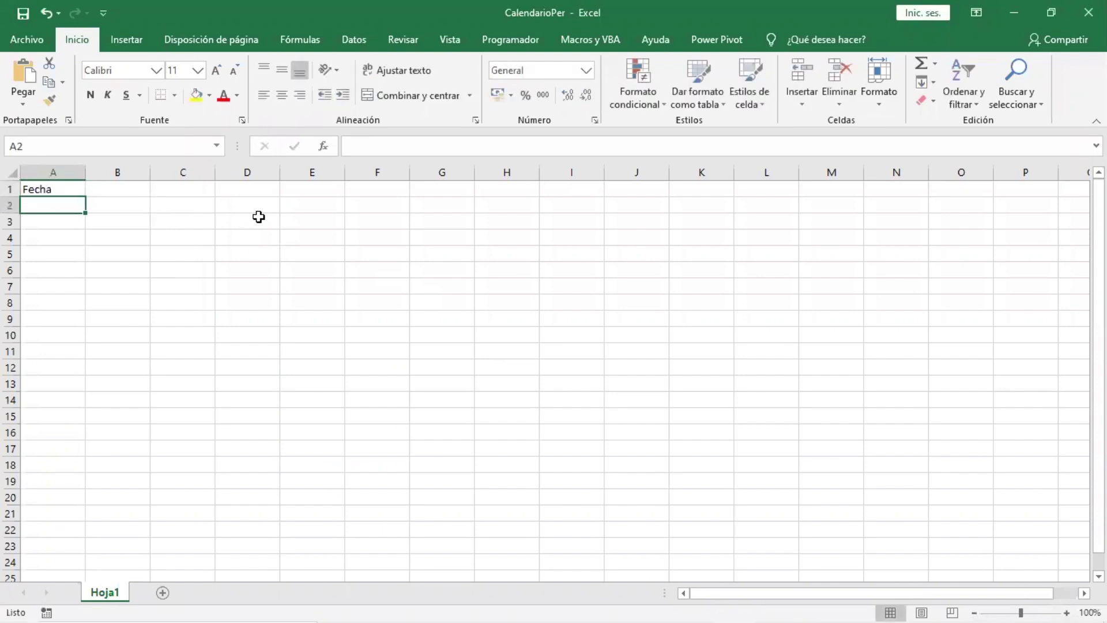
Step: Enter the start date 3/01/2010 in cell A2 and widen column A slightly
text(3/01/2010)
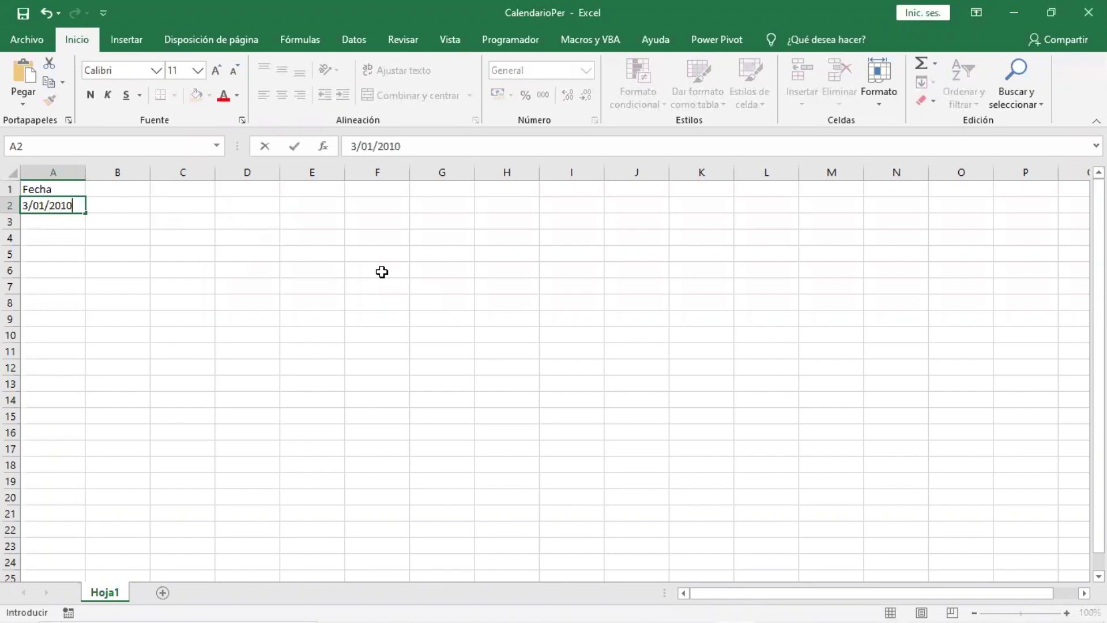
key(Return)
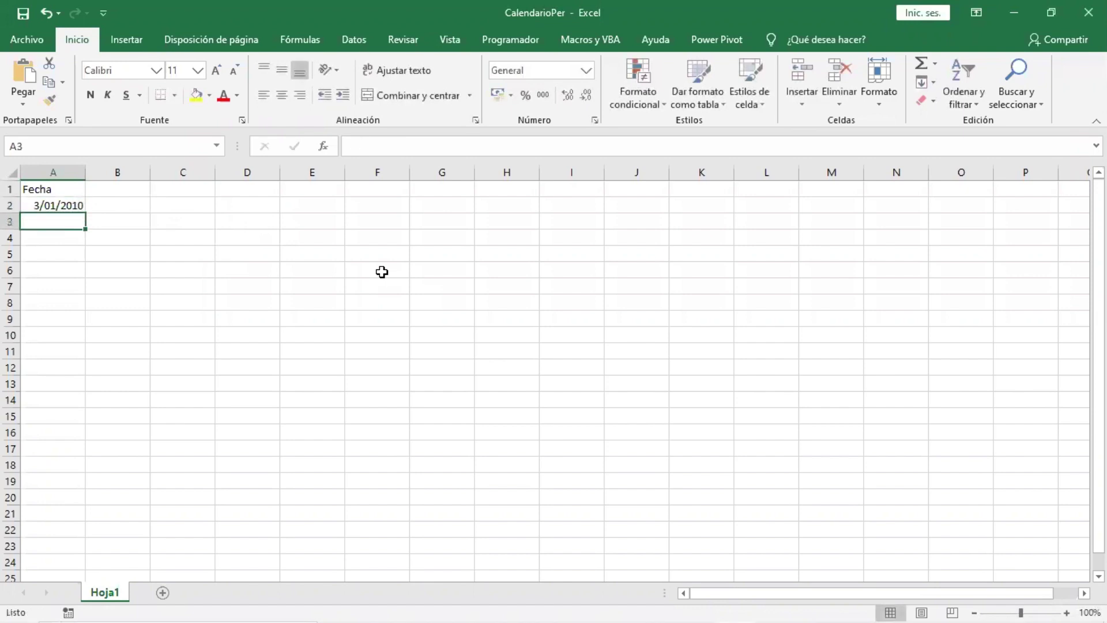
click(73, 209)
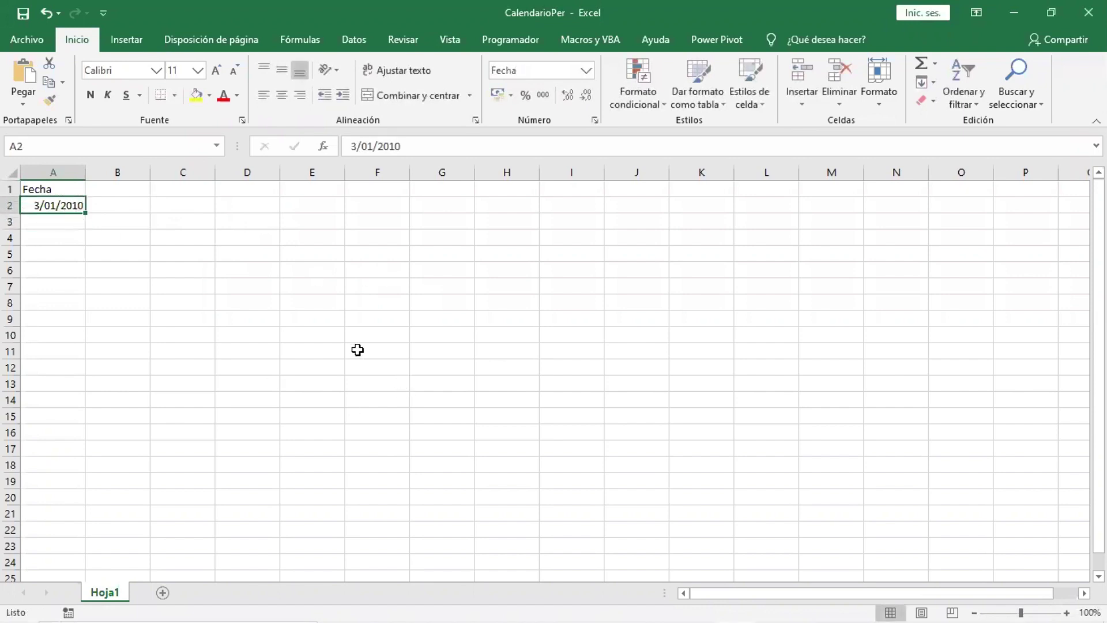
drag(85, 172, 94, 173)
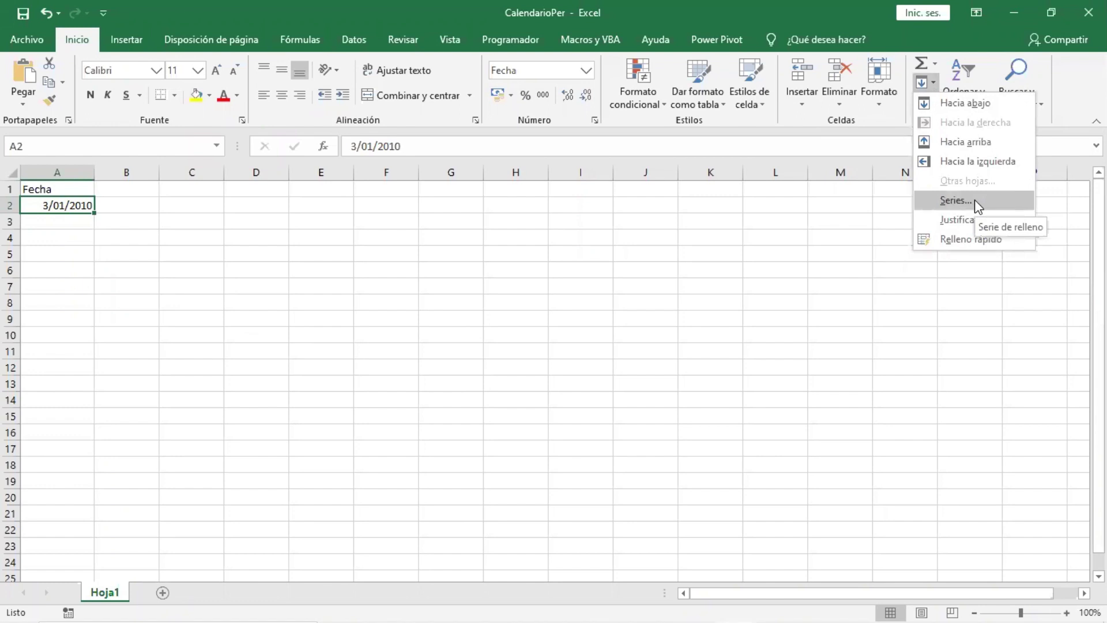
Step: Fill column A from A2 with a daily date series in columns, increment 1, up to the limit 31/12/2014
click(974, 199)
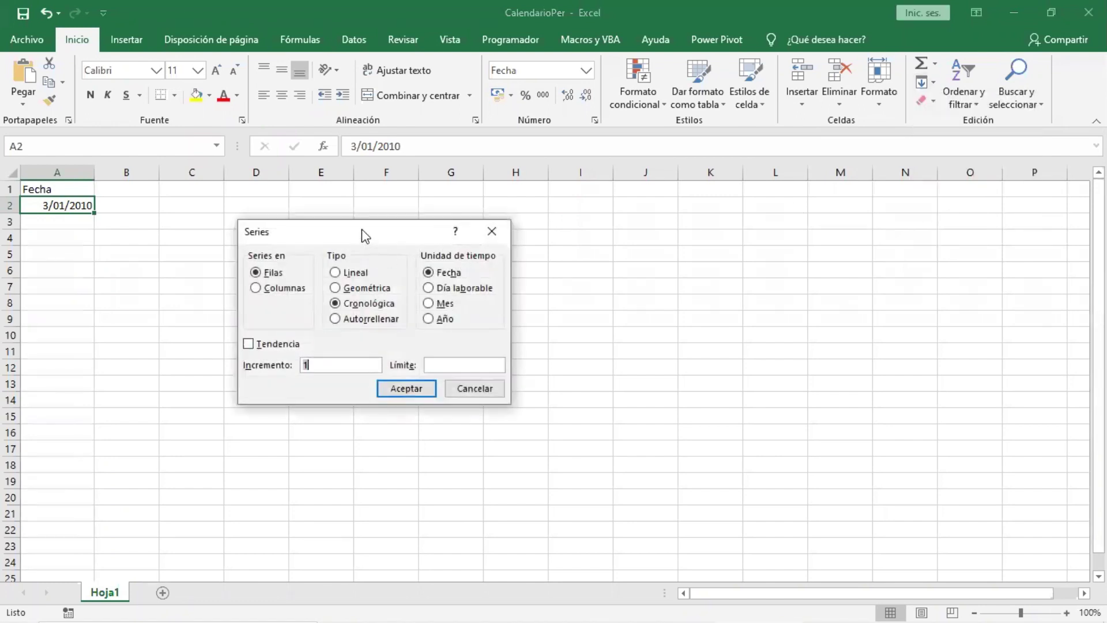
drag(363, 229, 368, 150)
click(278, 208)
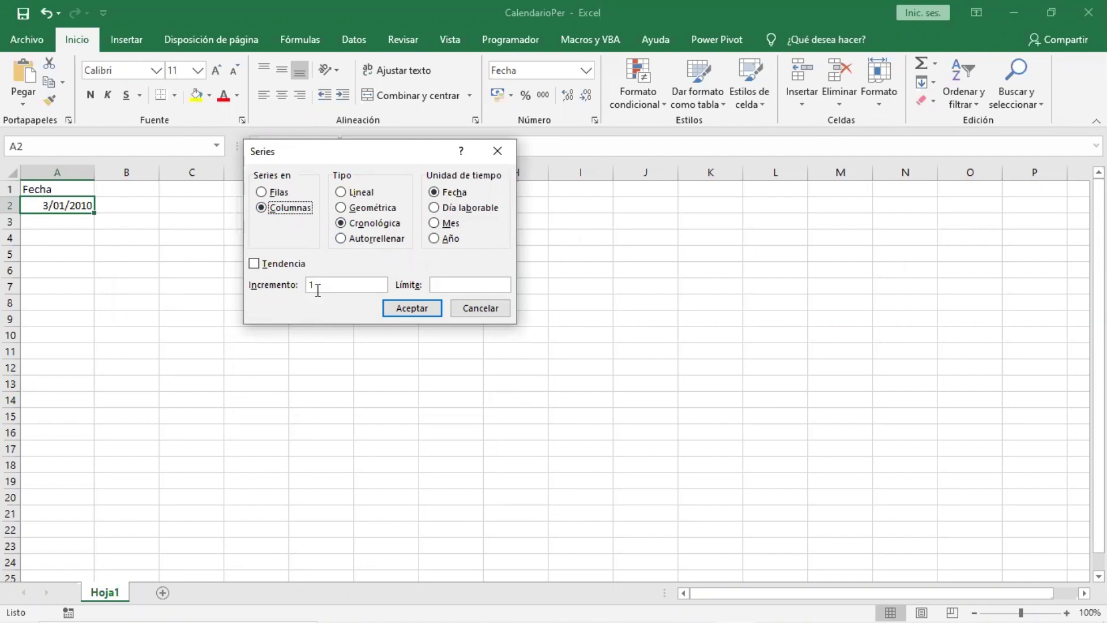
click(478, 285)
text(31/12/2014)
click(413, 308)
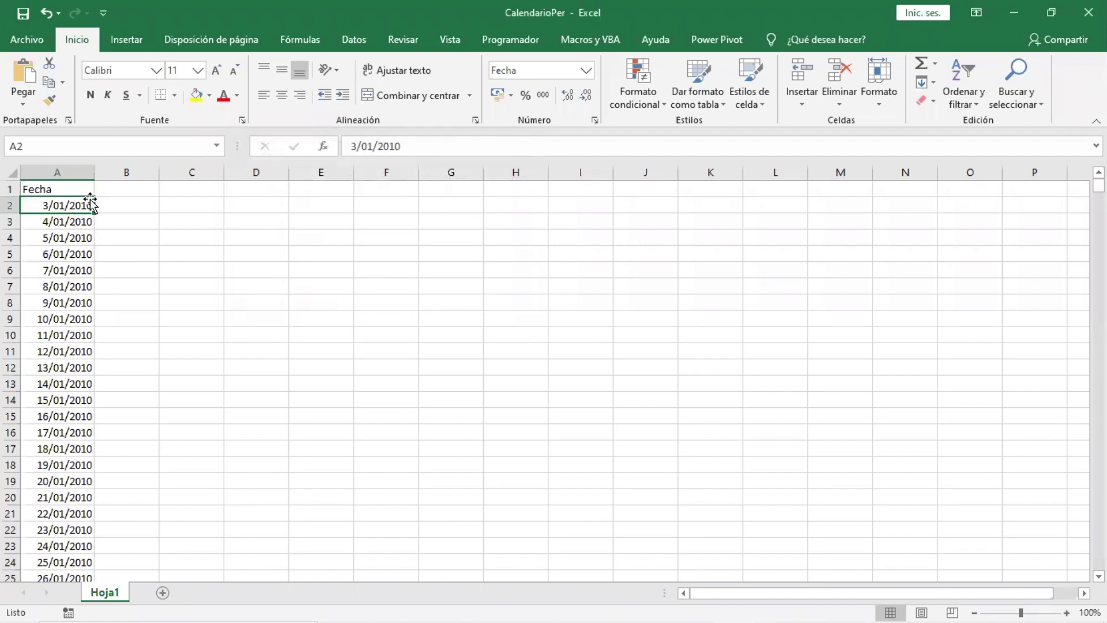
Step: Enter the headers Año, Mes and MesT in cells B1 to D1
click(124, 194)
text(Año)
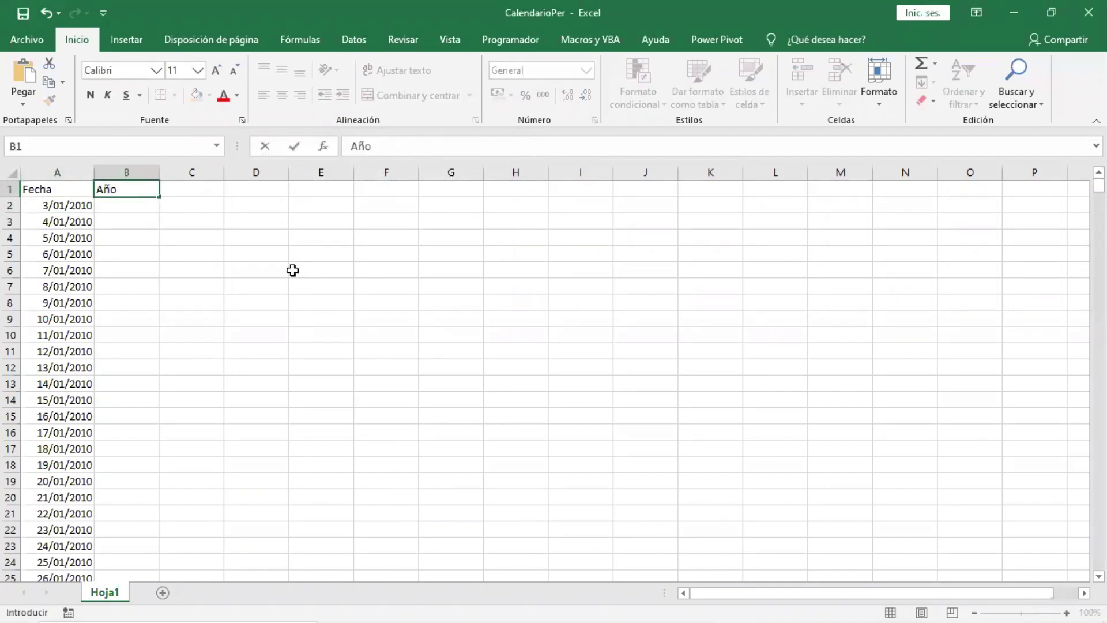
key(Tab)
text(Mes)
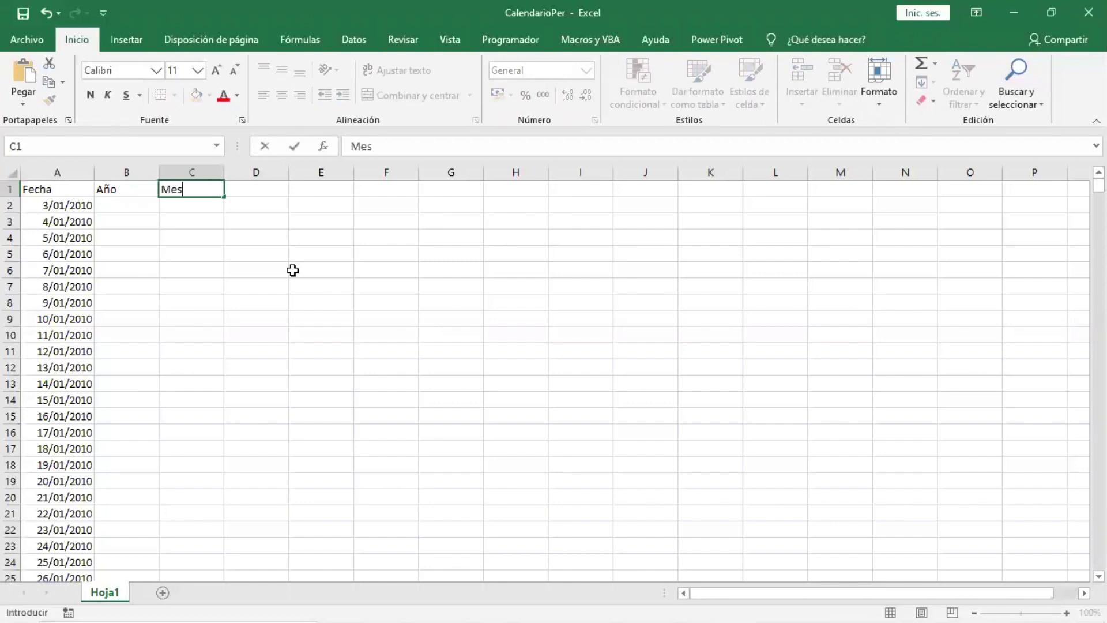
key(Tab)
text(M)
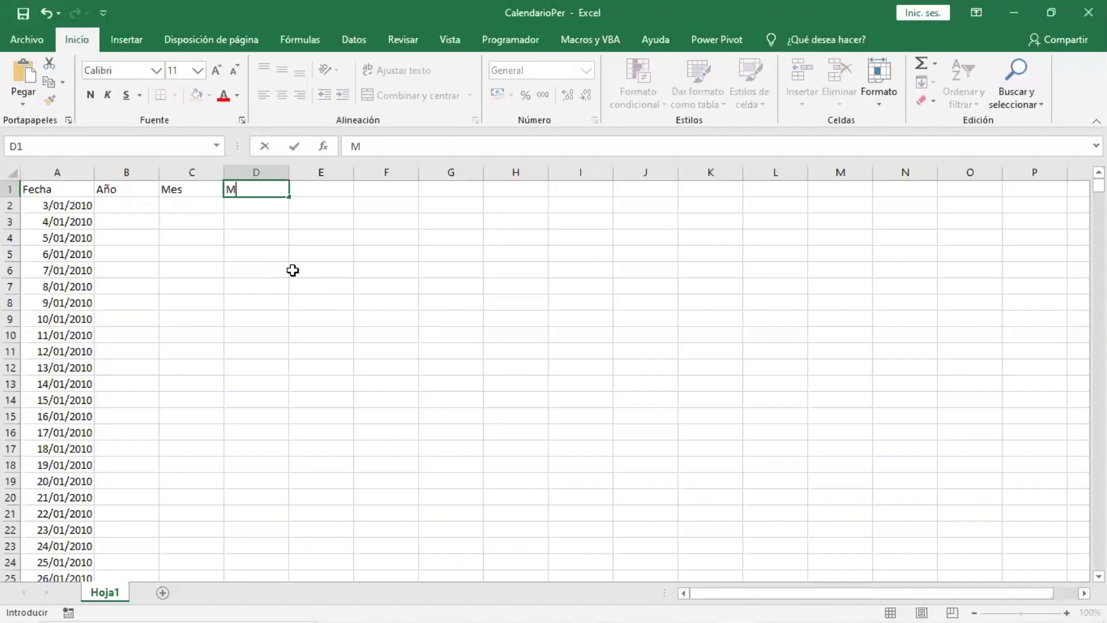
text(esT)
key(Tab)
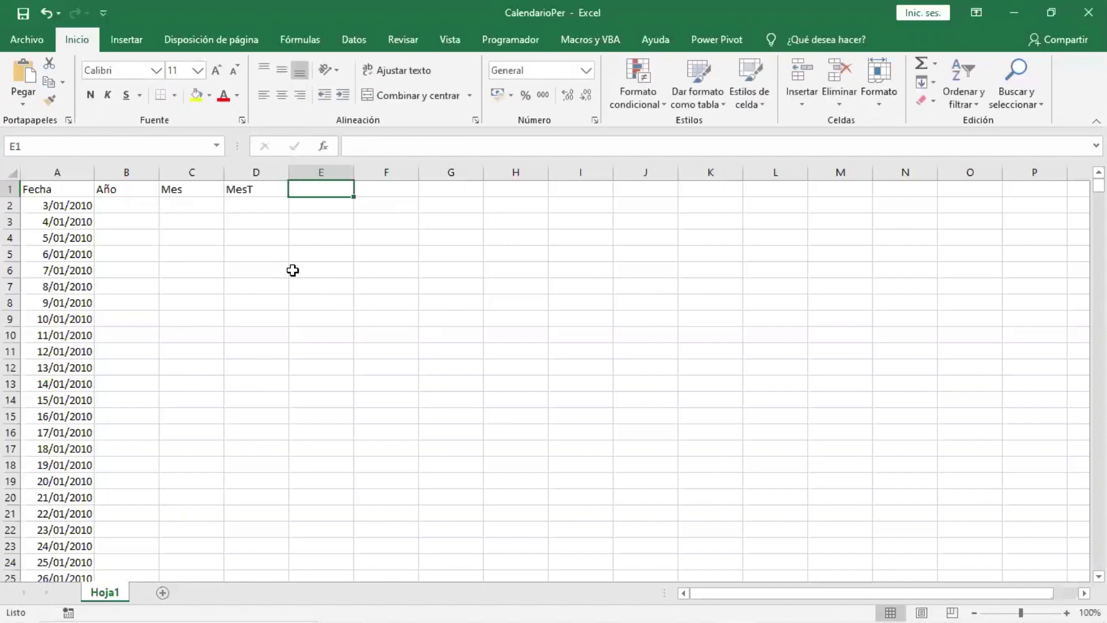
Step: Enter the headers Día and DíaT in cells E1 and F1
text(dí)
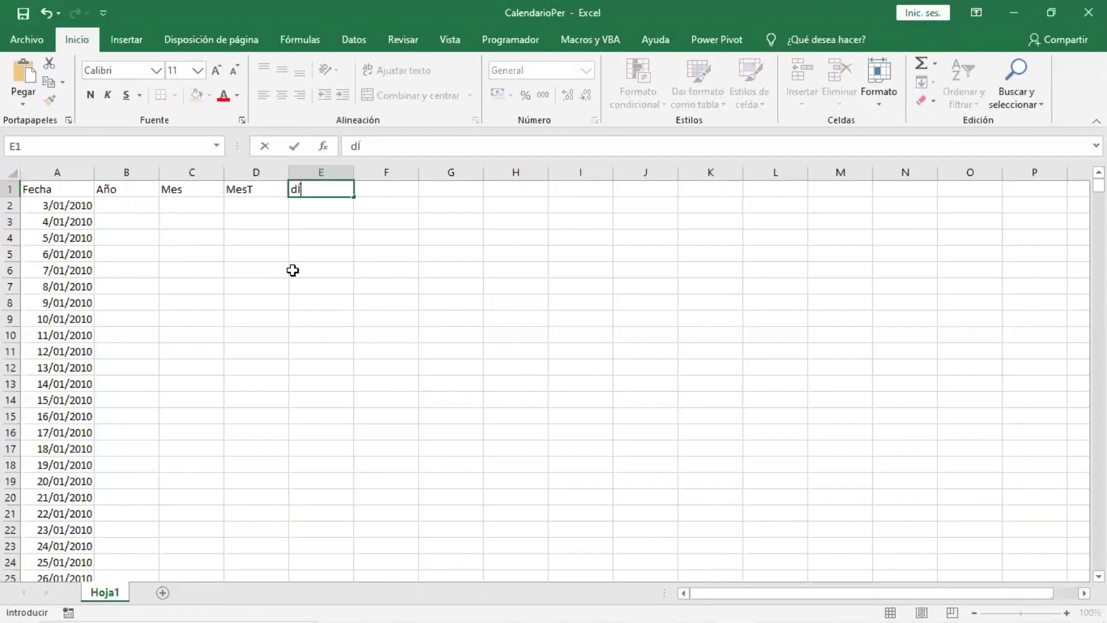
text(a)
key(BackSpace)
key(BackSpace)
key(BackSpace)
text(Día)
key(Tab)
text(D)
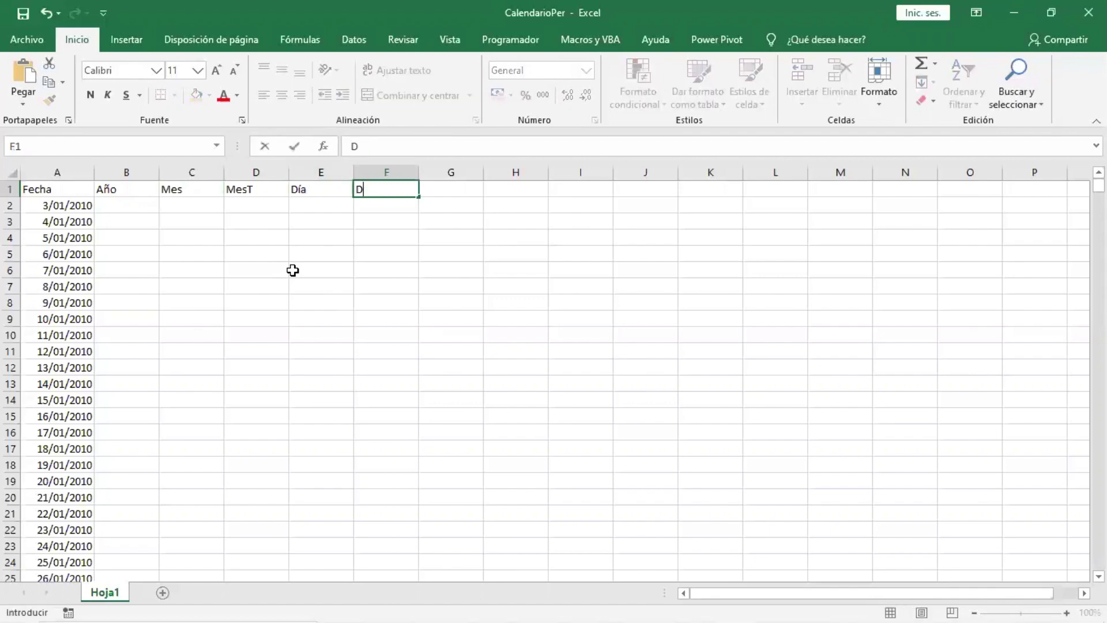
text(íaT)
key(Tab)
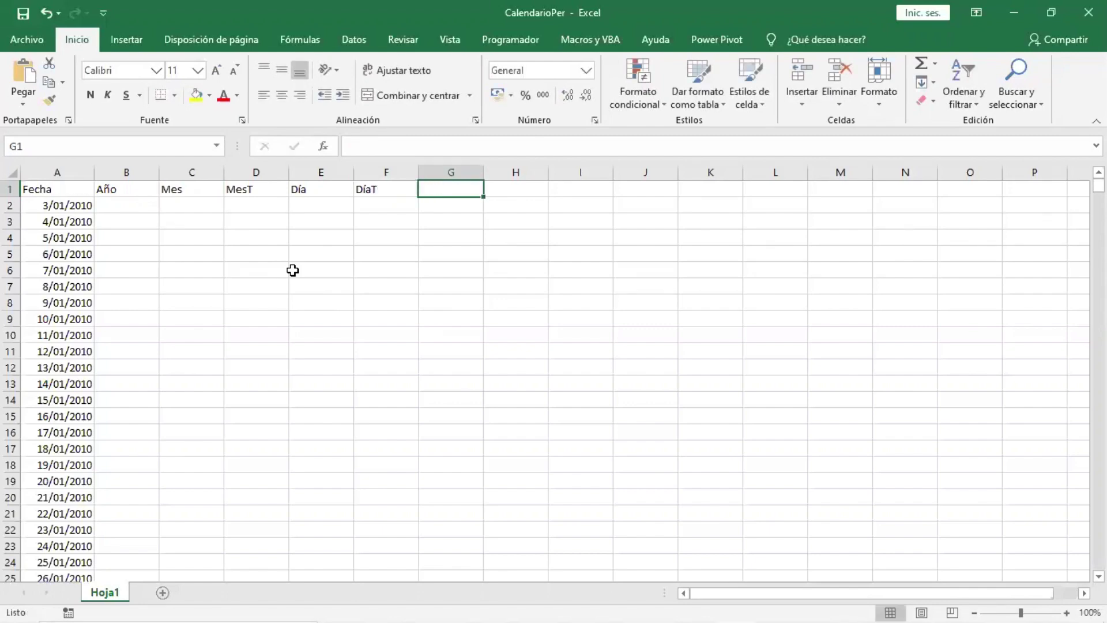
Step: Enter the headers Trimestre and Semestre in cells G1 and H1
text(T)
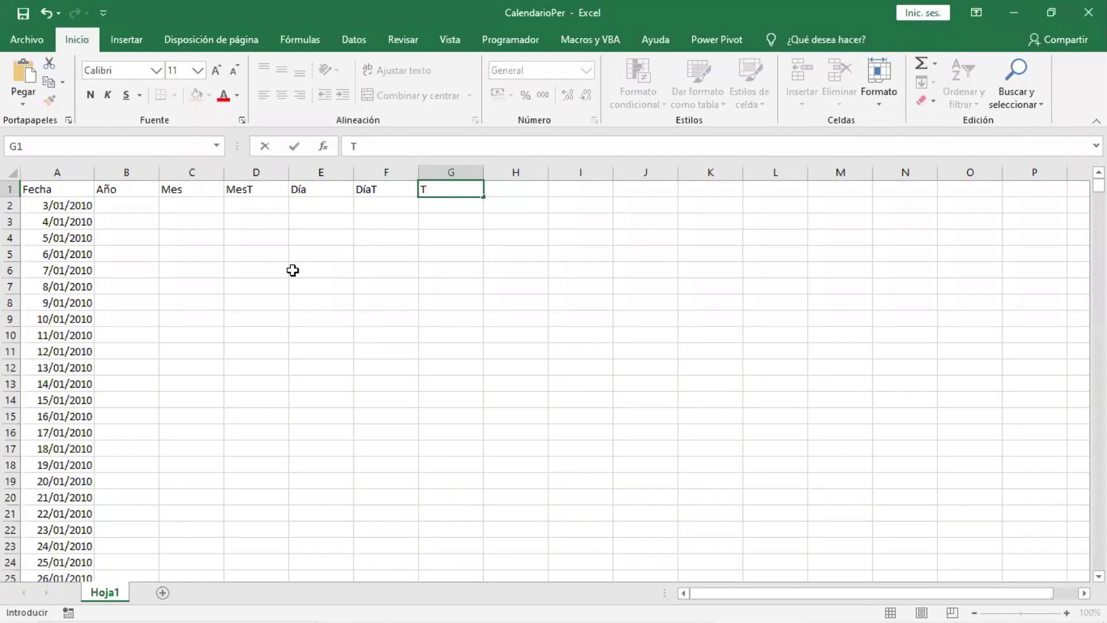
text(rimestre)
key(Tab)
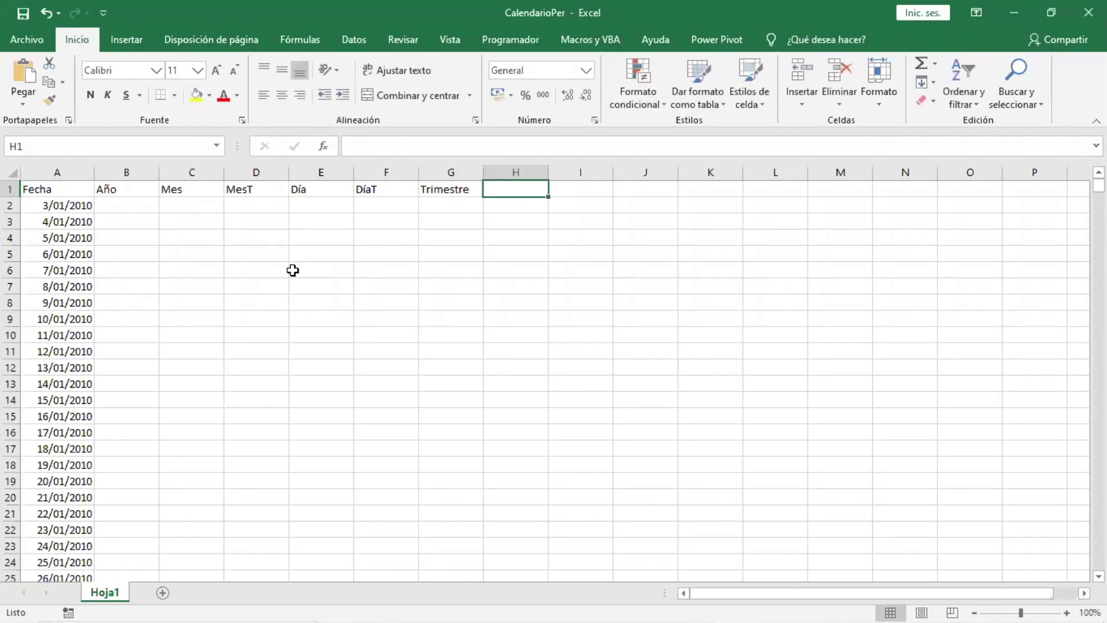
text(Sem)
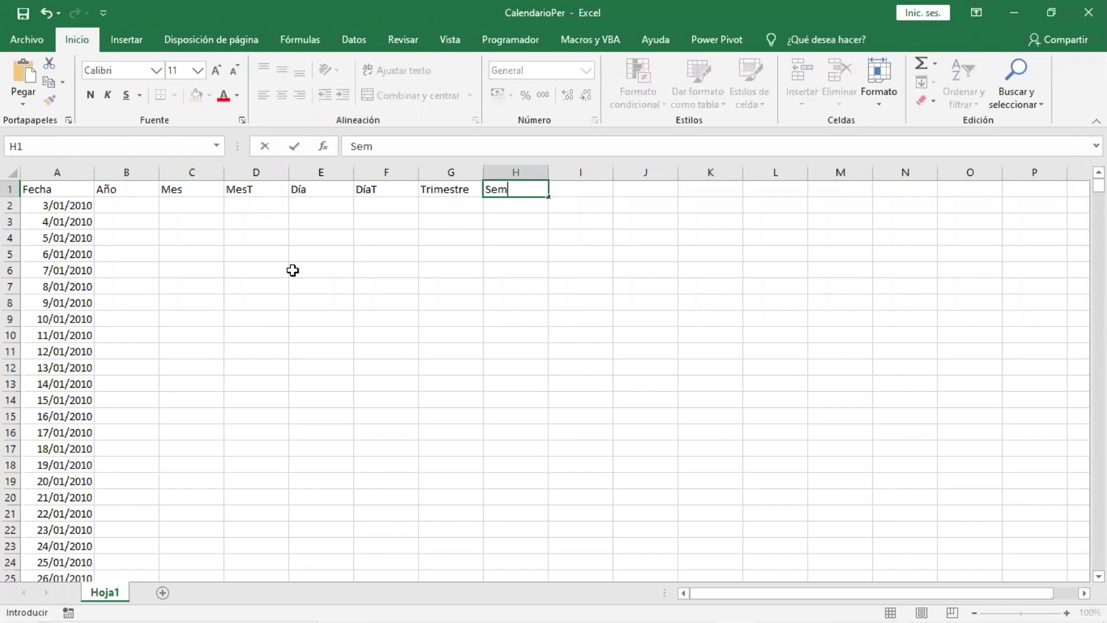
text(estre)
key(Tab)
Step: Enter the headers Semana A and Semana M in cells I1 and J1
text(S)
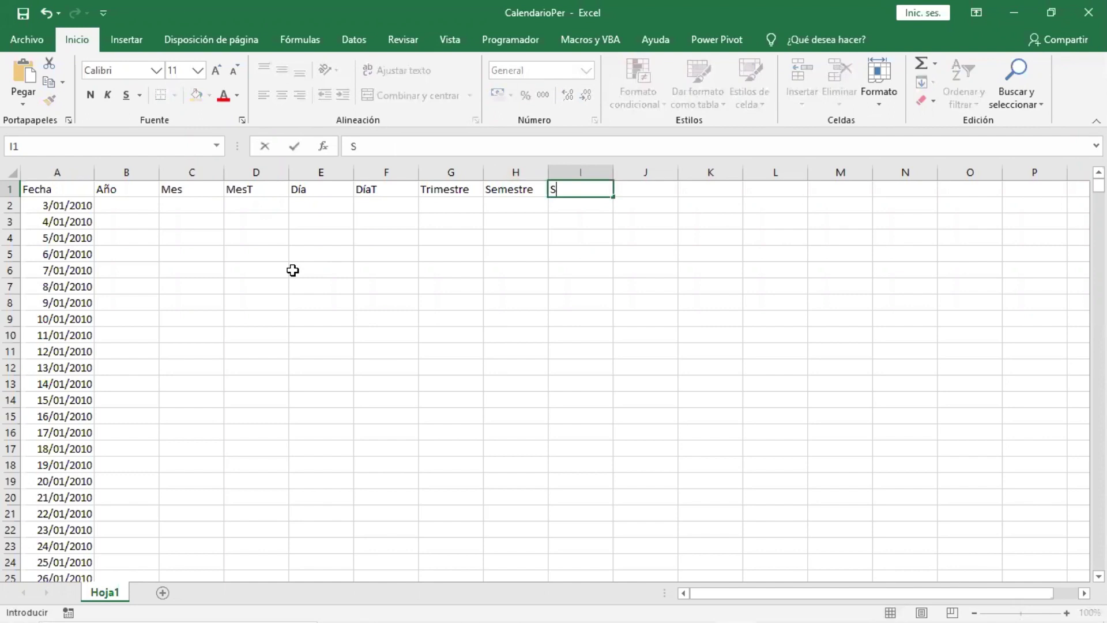
text(emana A)
key(Tab)
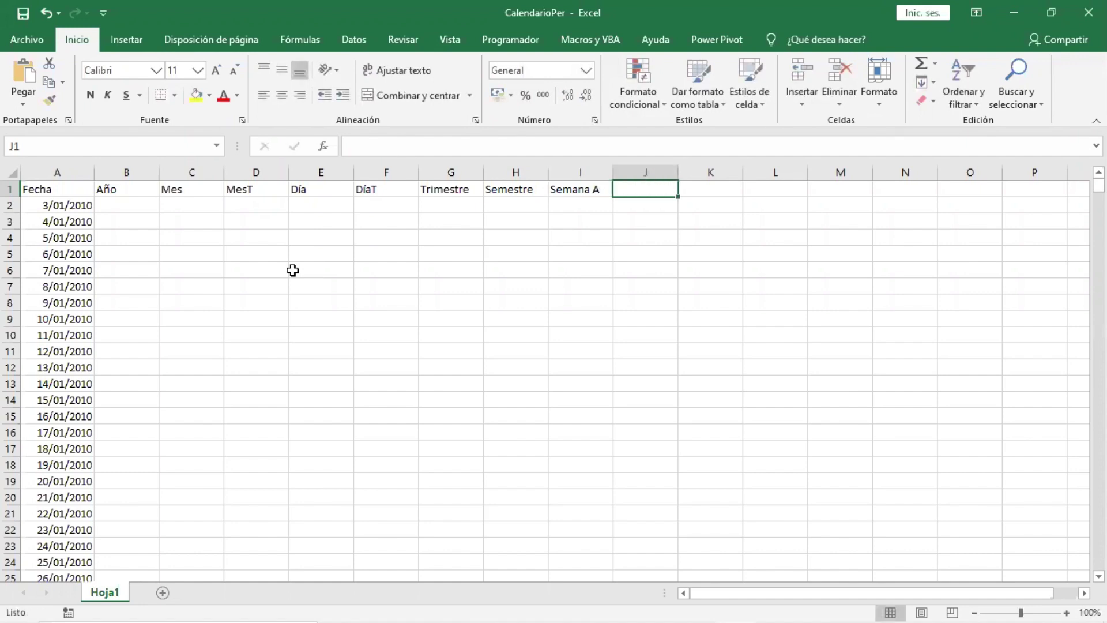
text(m)
key(BackSpace)
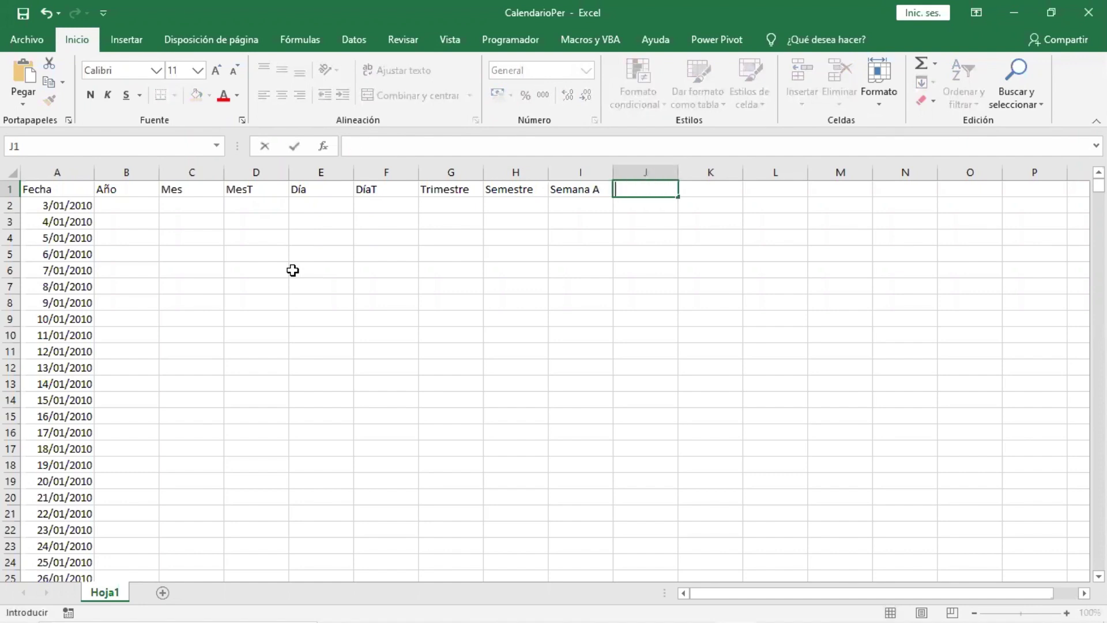
text(Semana M)
key(Return)
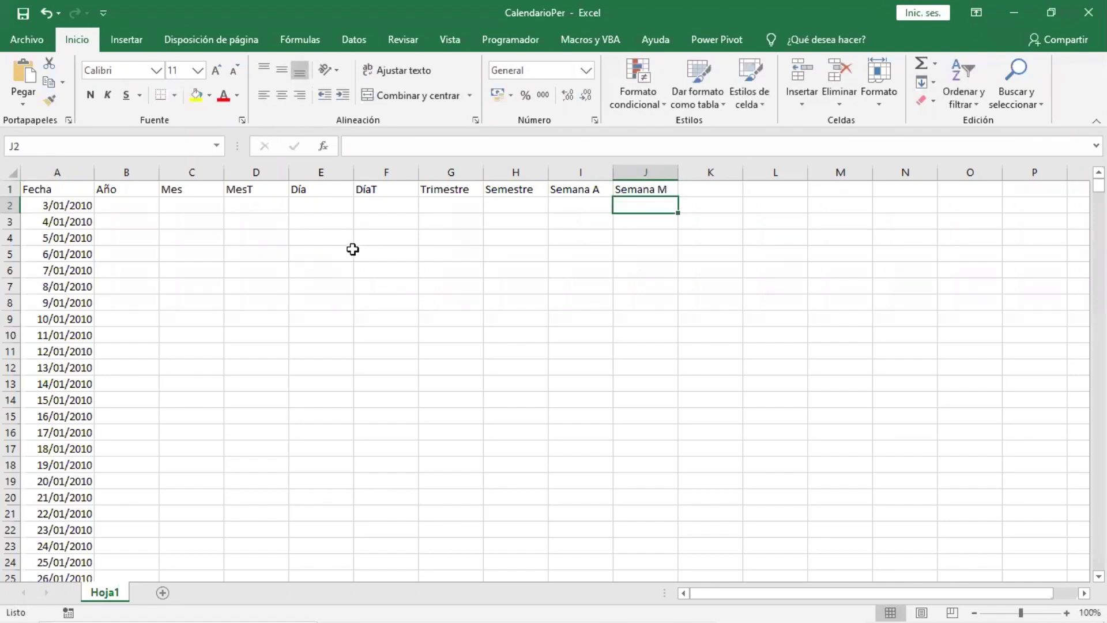
drag(55, 188, 635, 322)
click(508, 259)
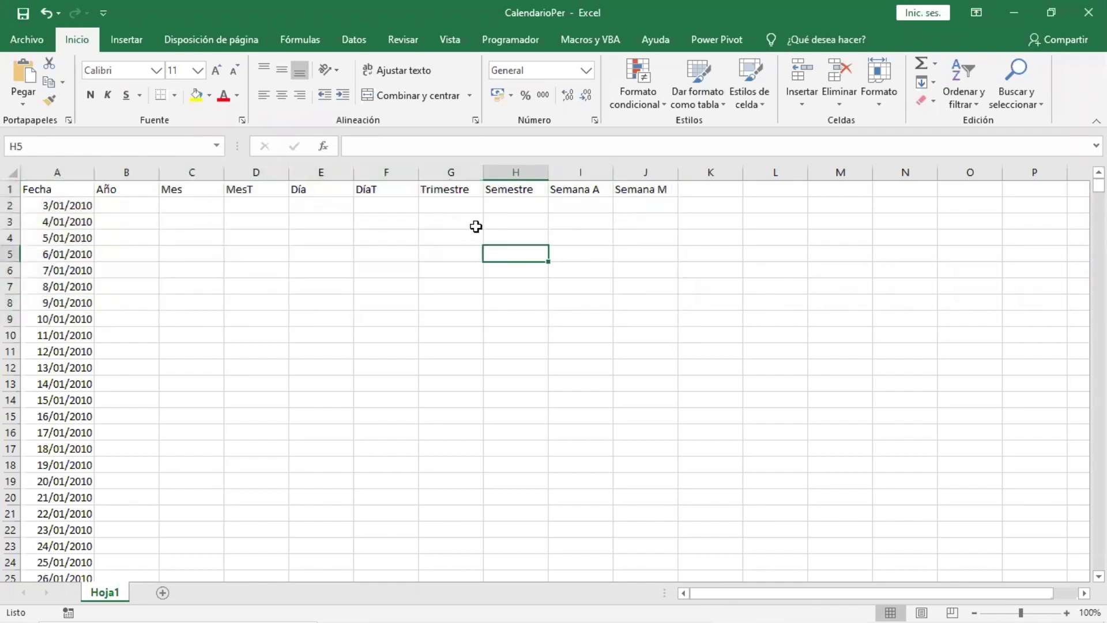
Step: Calculate the year of the first date in cell B2 with the formula =AÑO(A2)
click(126, 206)
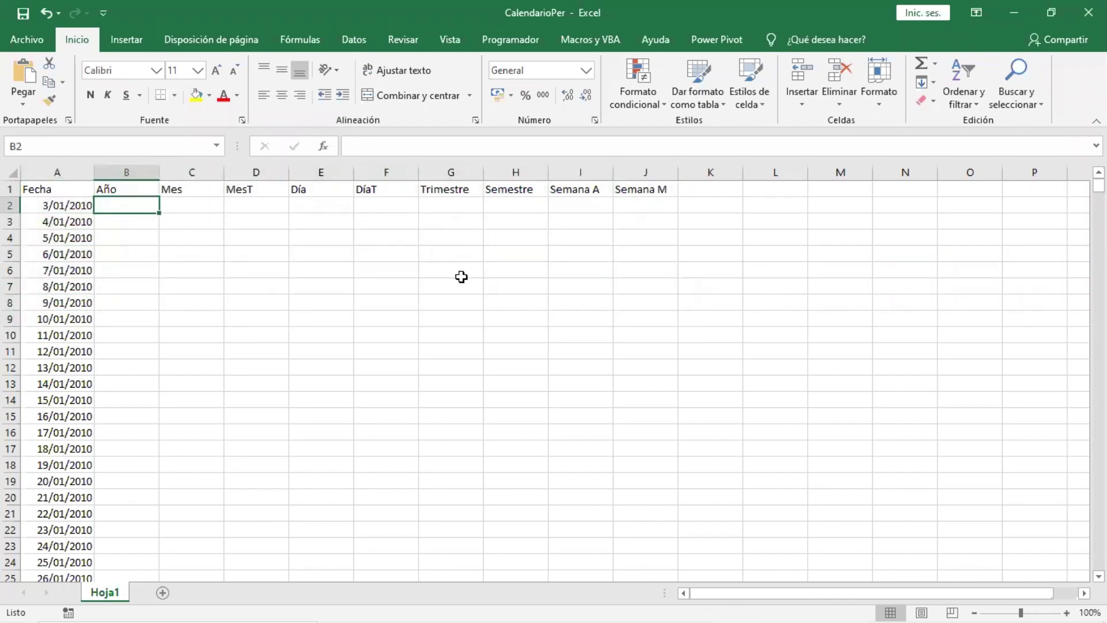
text(=A)
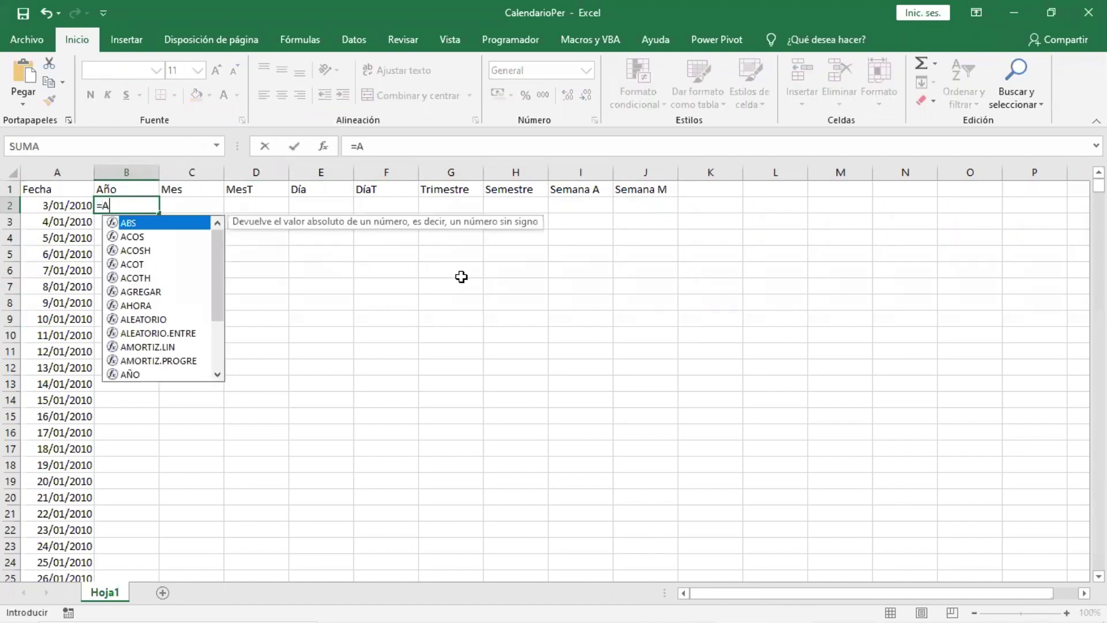
text(ÑO()
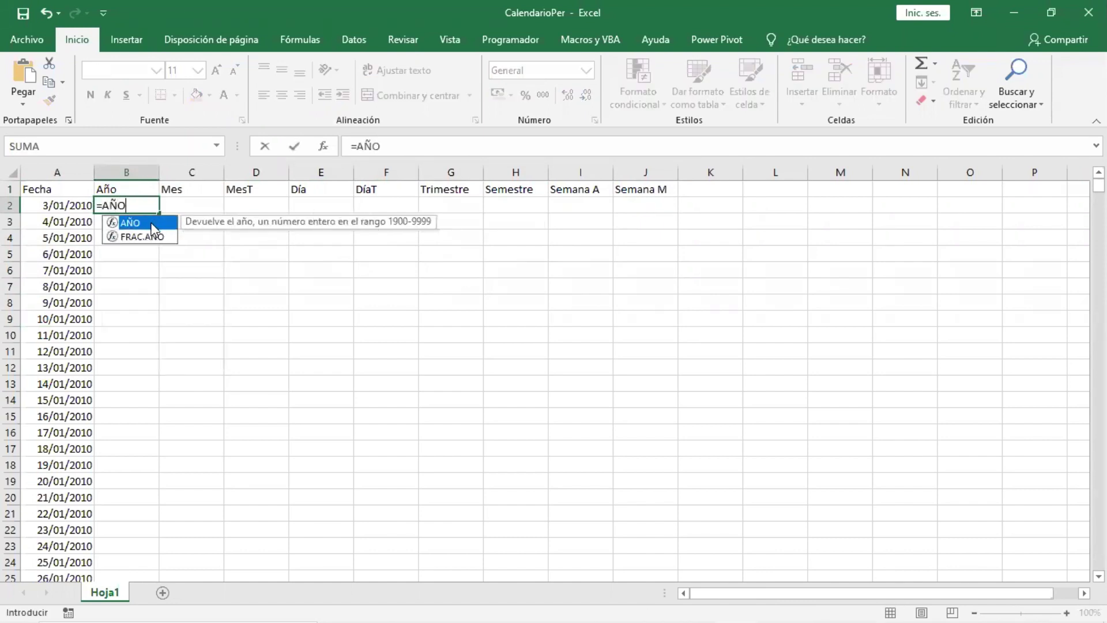
click(71, 204)
key(Return)
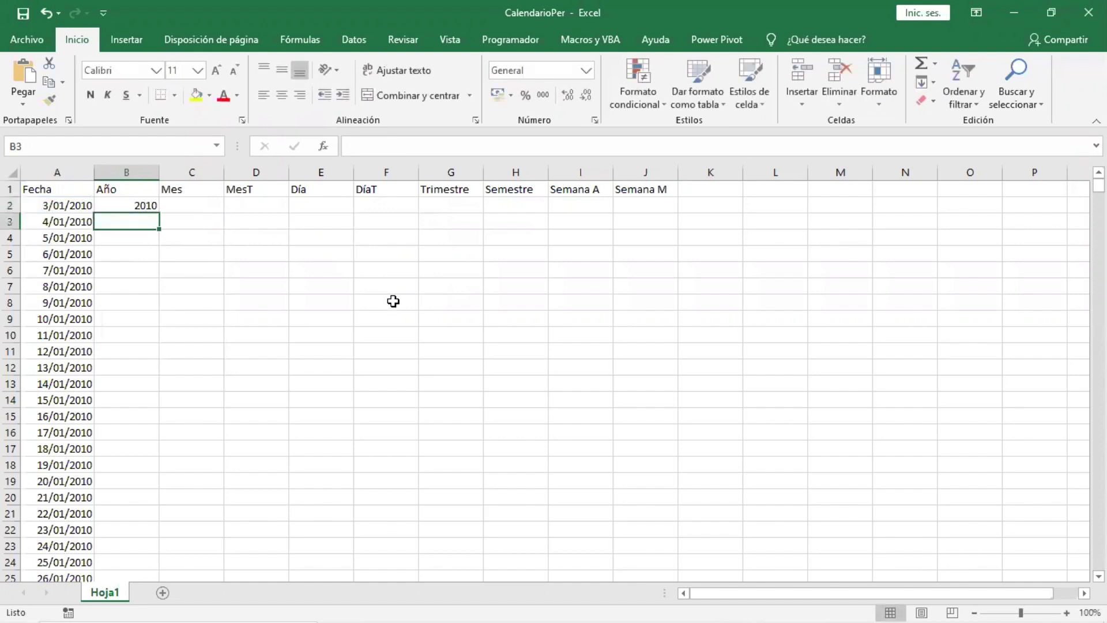
key(Up)
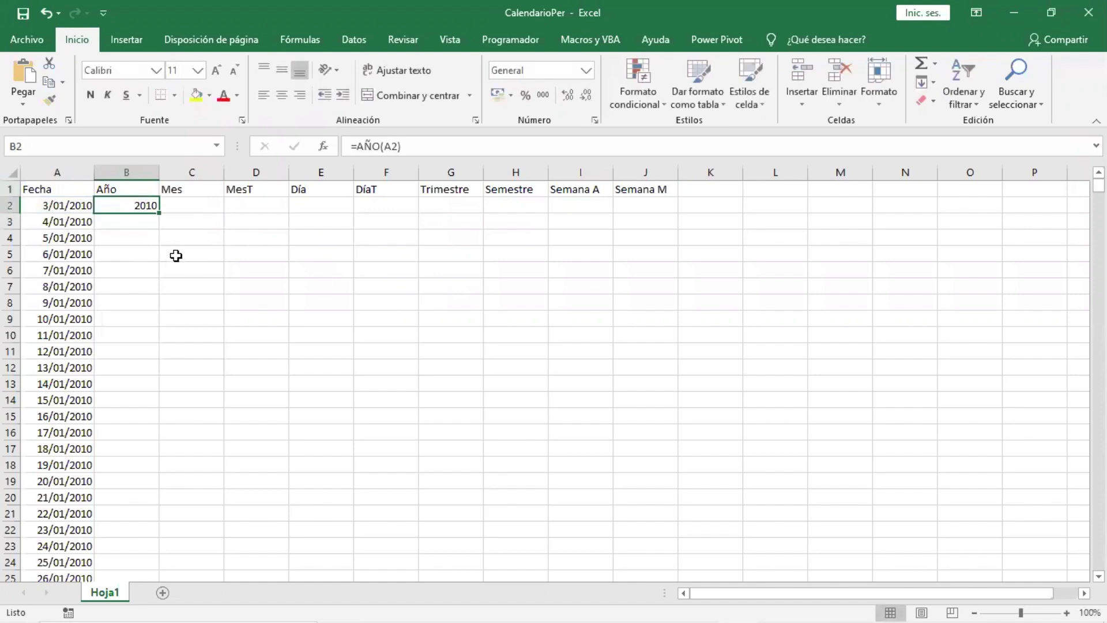
double_click(141, 205)
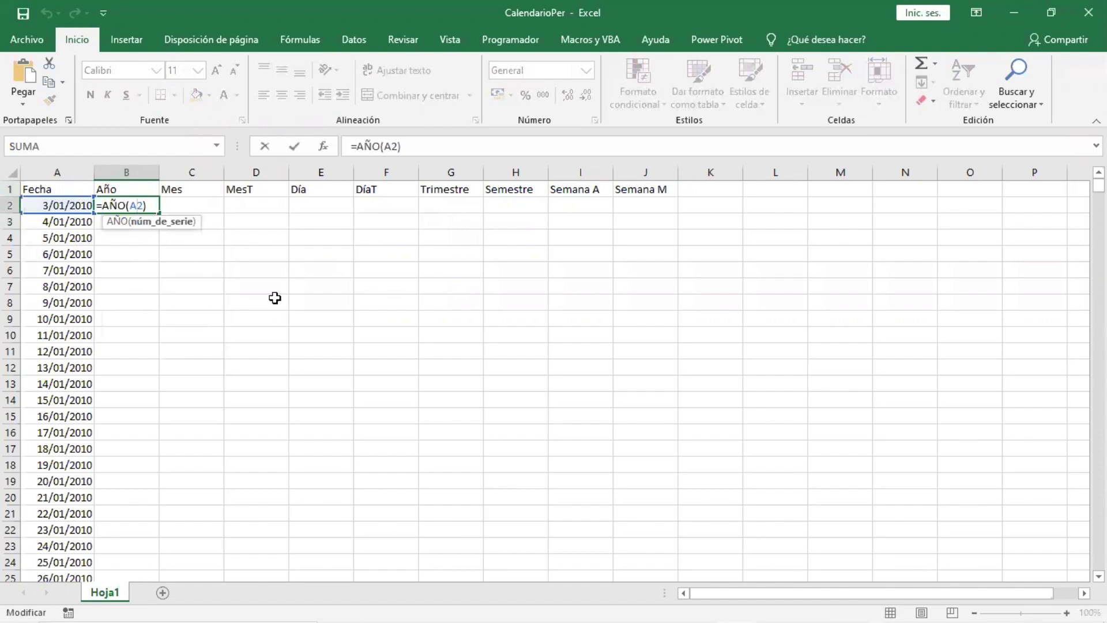
key(Return)
Step: Calculate the month number of the first date in cell C2 with the formula =MES(A2)
click(196, 208)
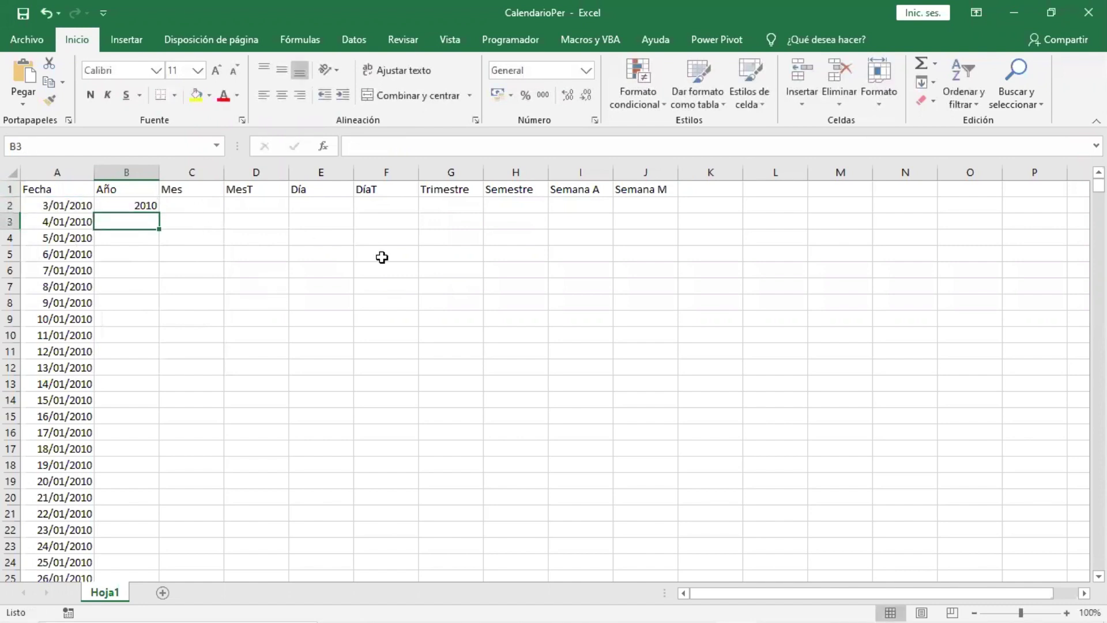
text(=M)
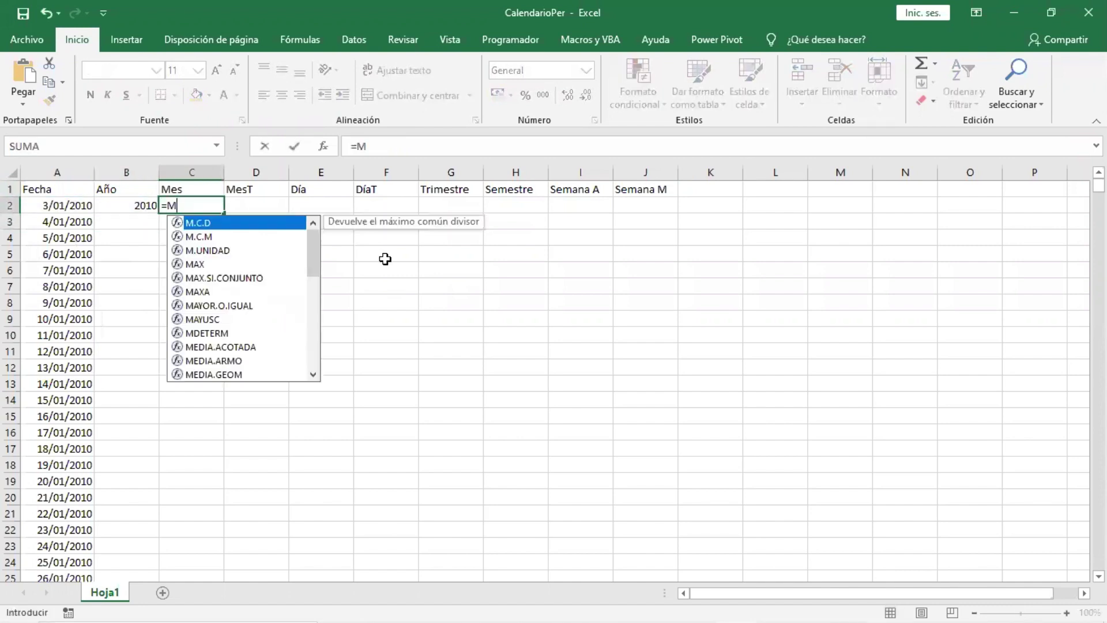
text(ES()
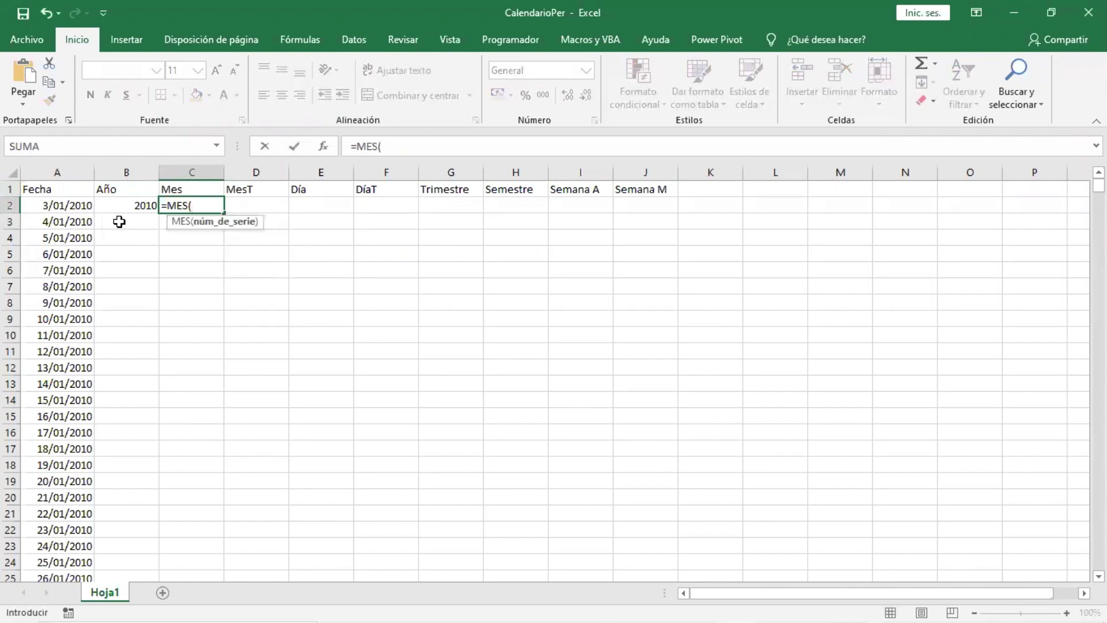
click(51, 208)
text())
key(Return)
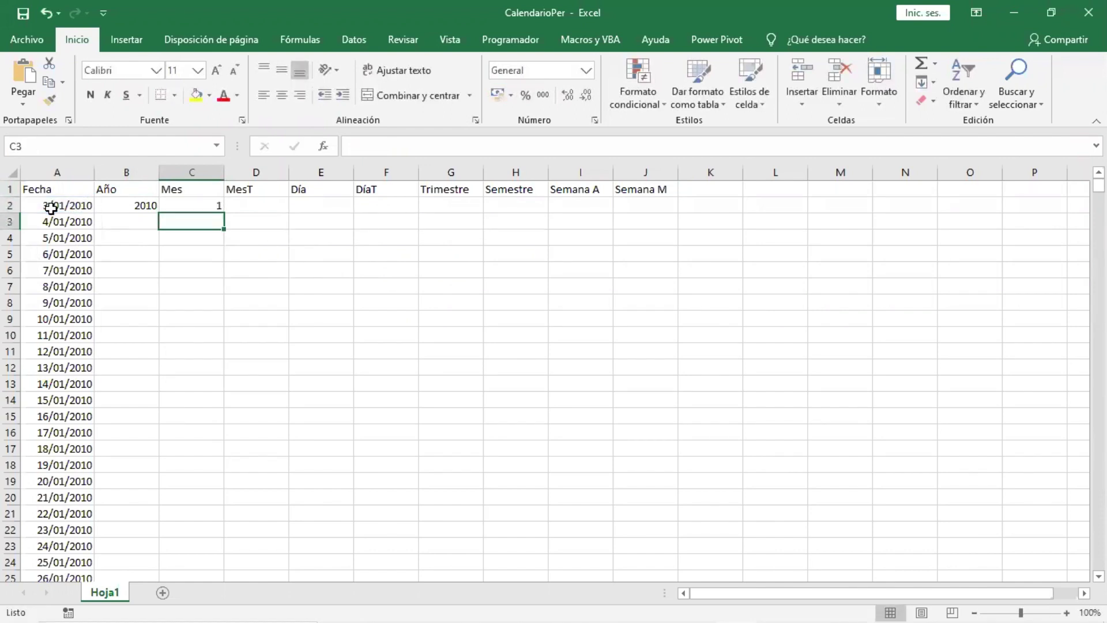
click(182, 206)
Step: Calculate the day number of the first date in cell E2 with the formula =DIA(A2)
click(276, 207)
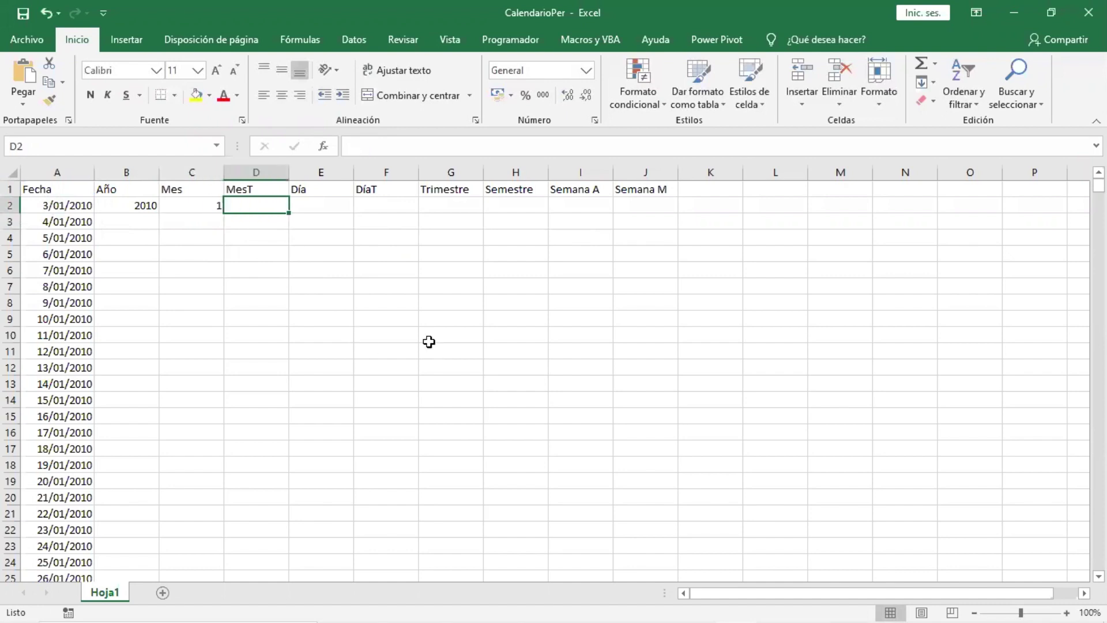
click(323, 201)
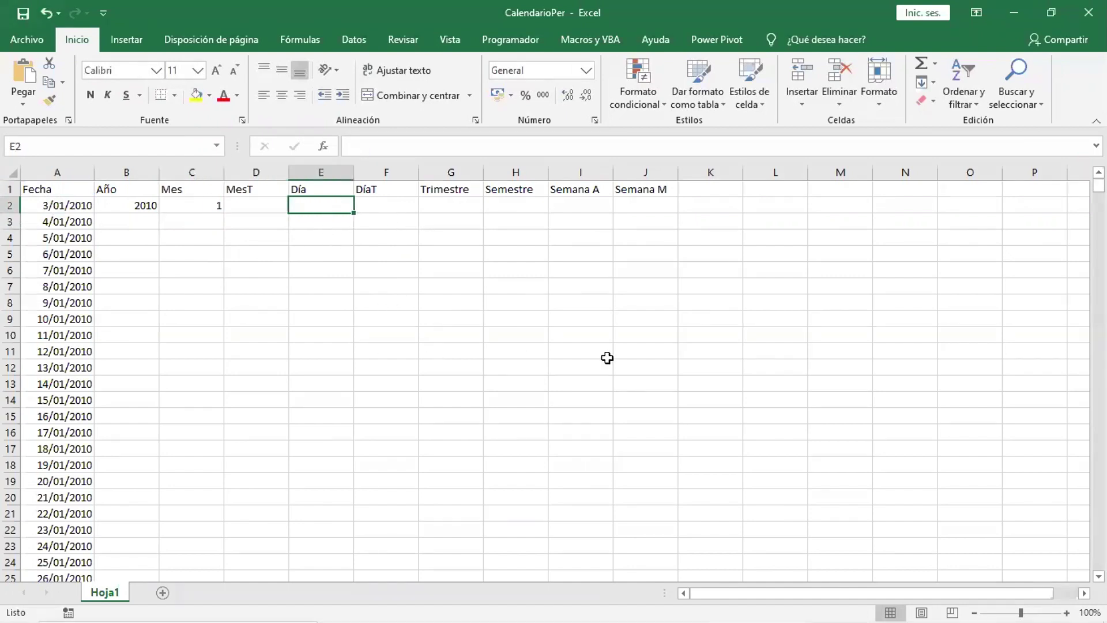
text(=DIA)
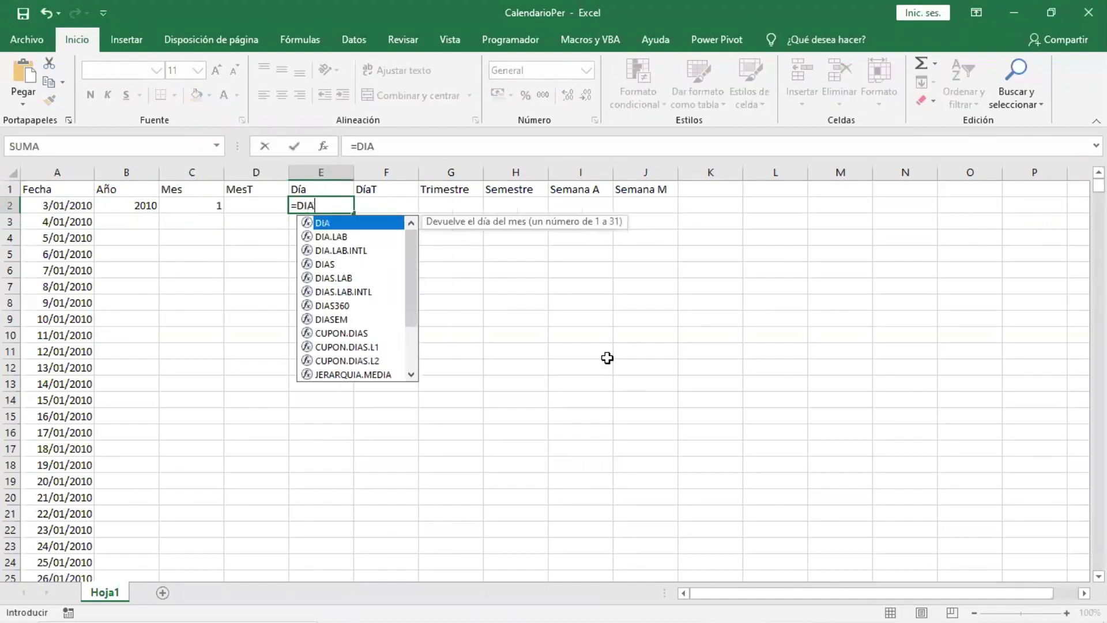
text(()
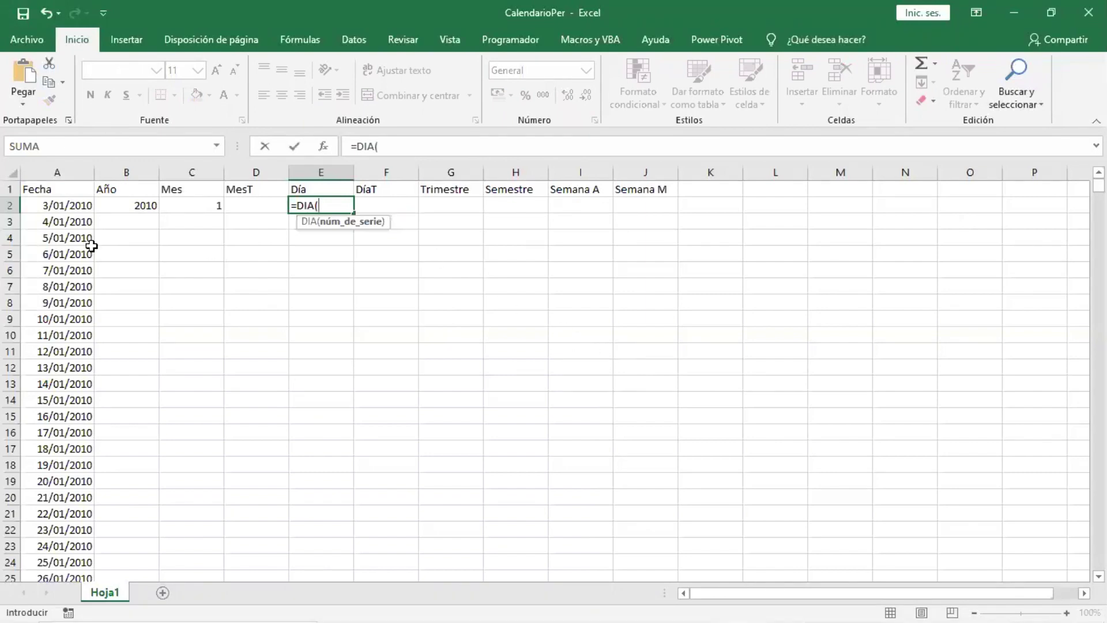
click(76, 210)
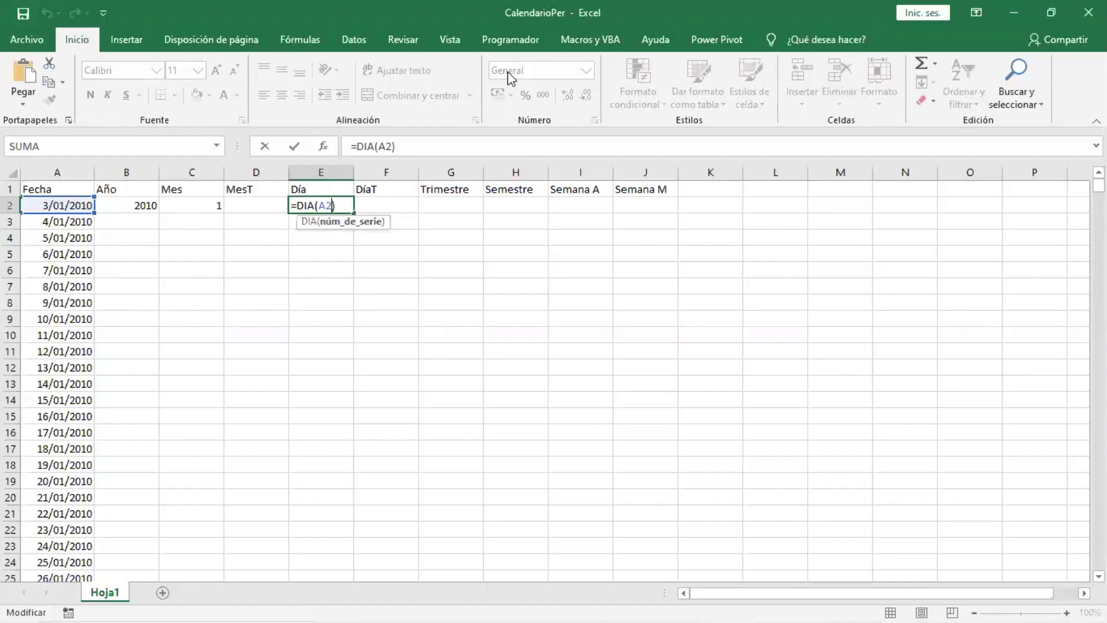
key(Return)
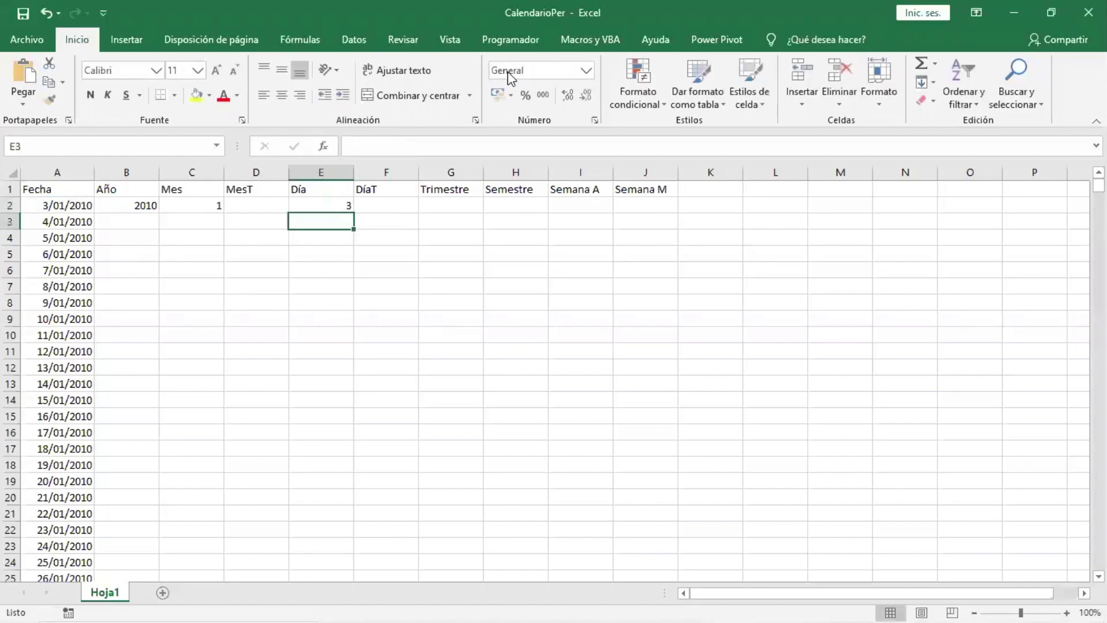
Step: Return the month name of the first date in cell D2 with the formula =TEXTO(A2,"MMMM")
click(232, 212)
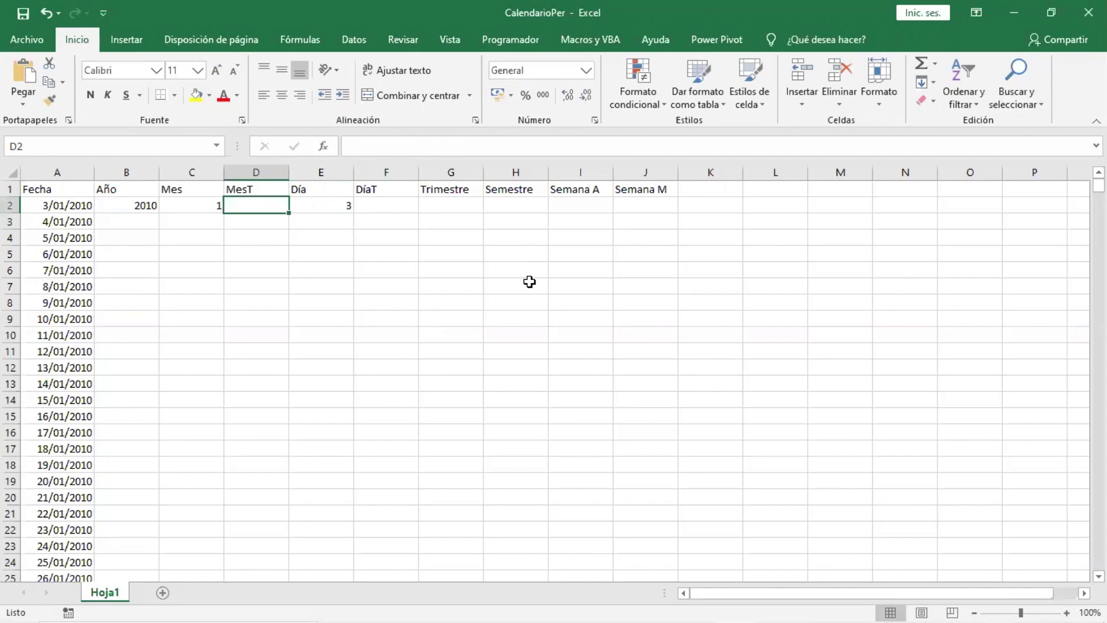
text(=TEX)
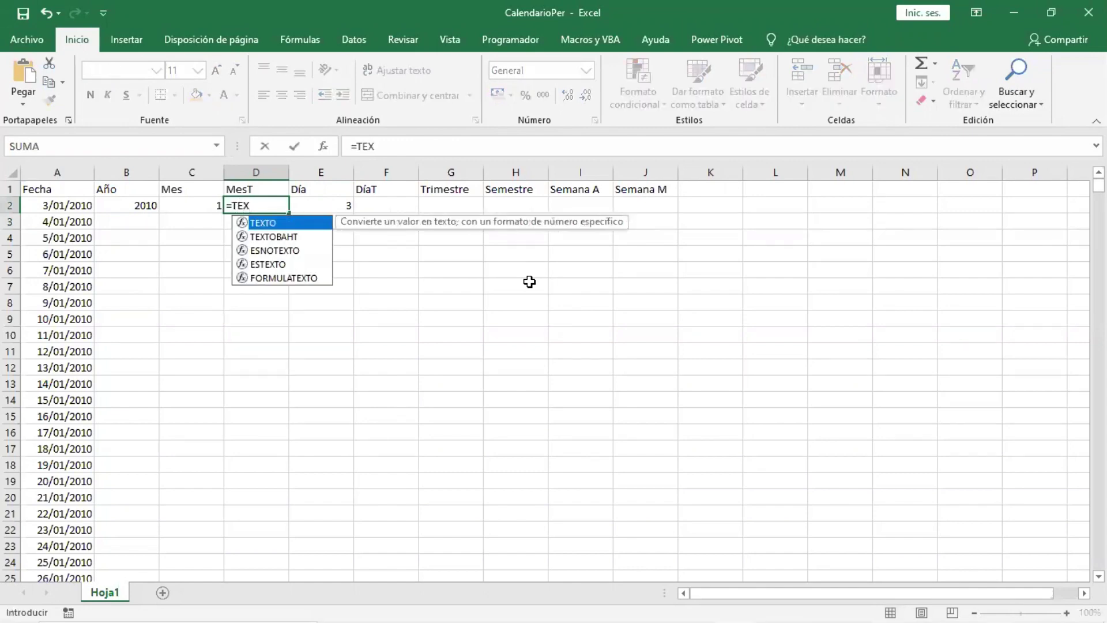
key(Tab)
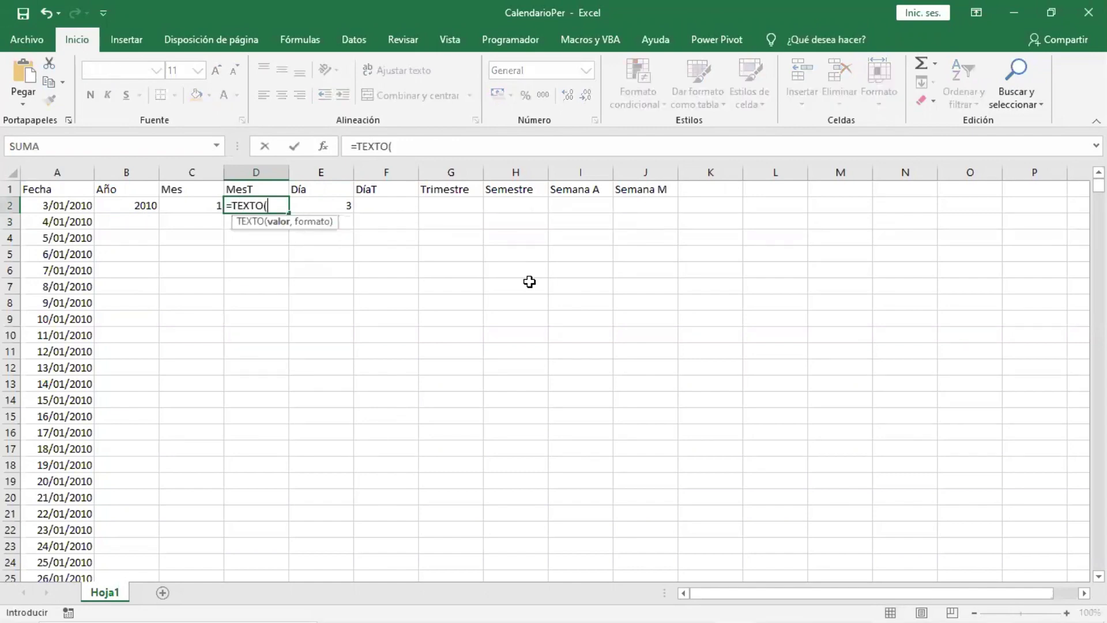
click(66, 202)
text(,)
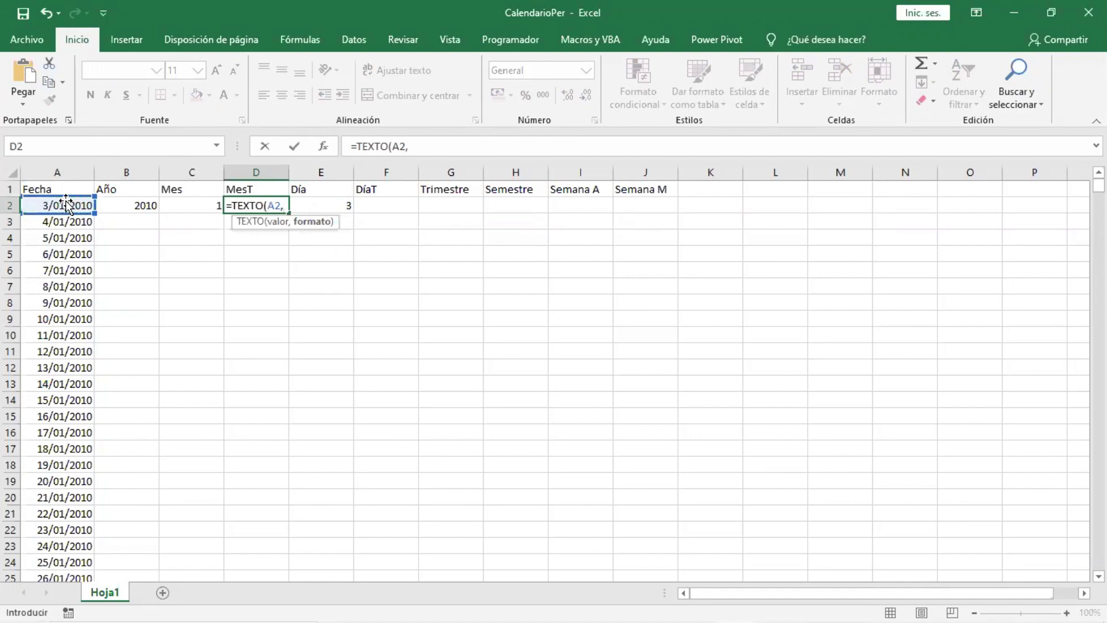
text("MMMM")
key(Return)
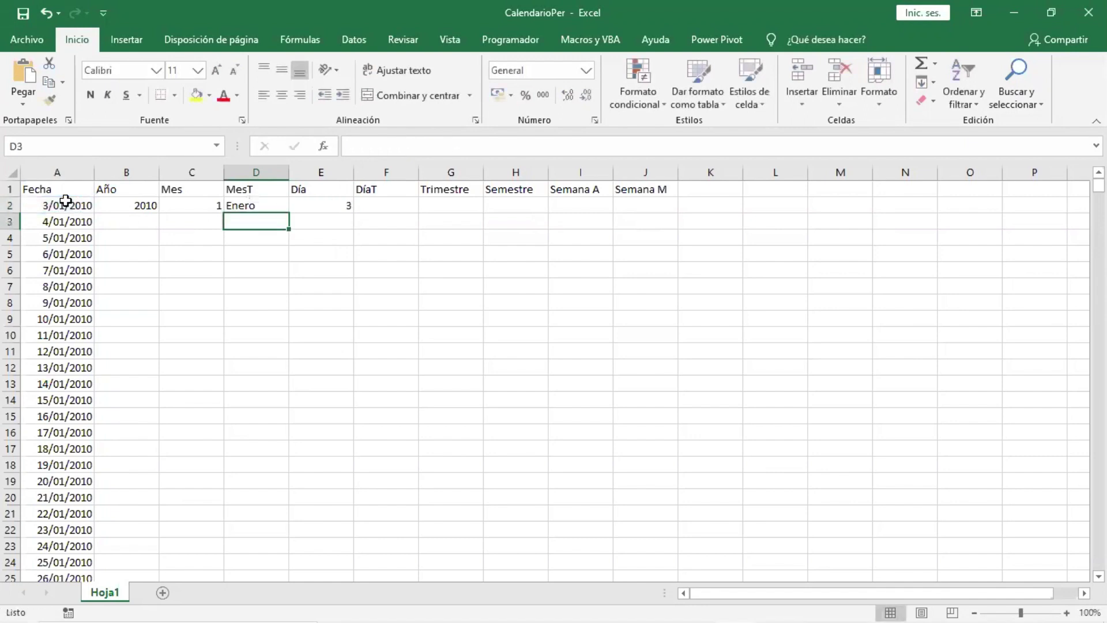
click(253, 203)
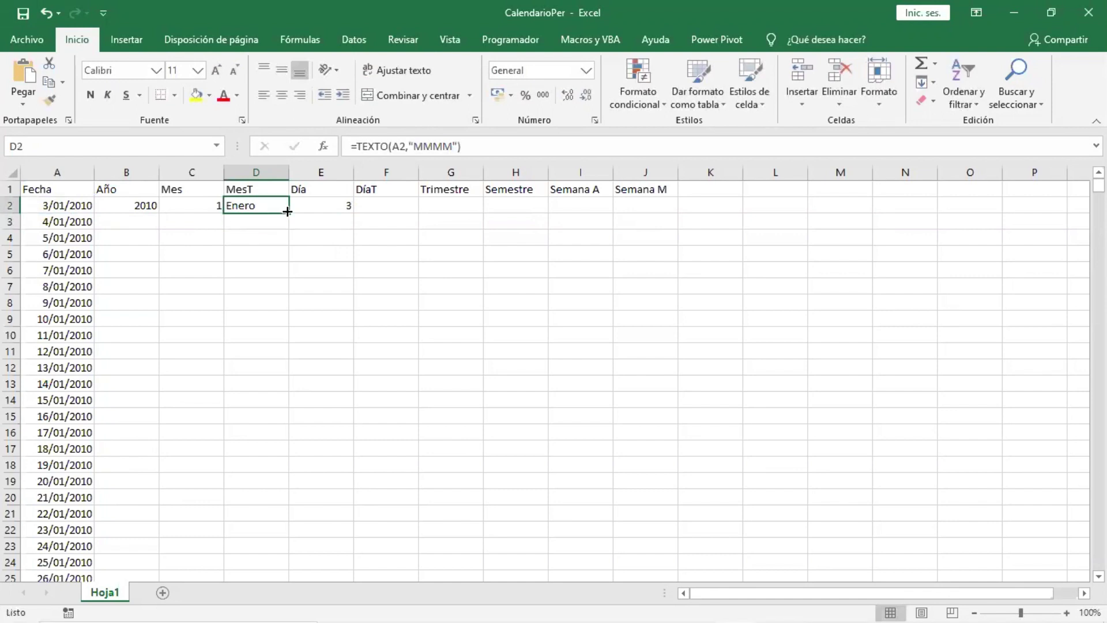
key(F2)
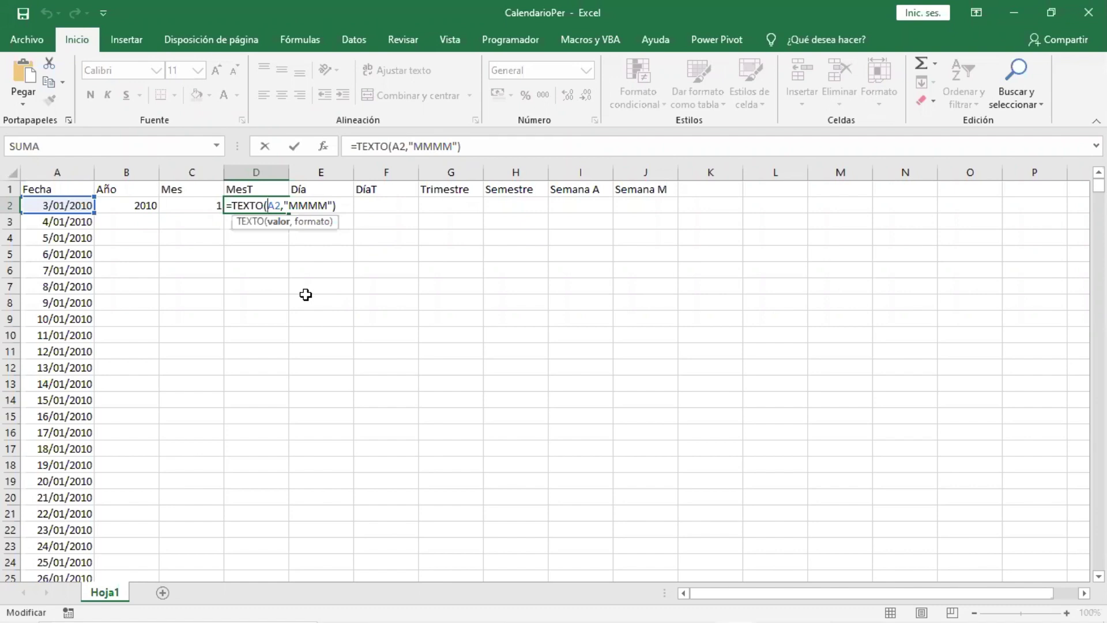
key(Return)
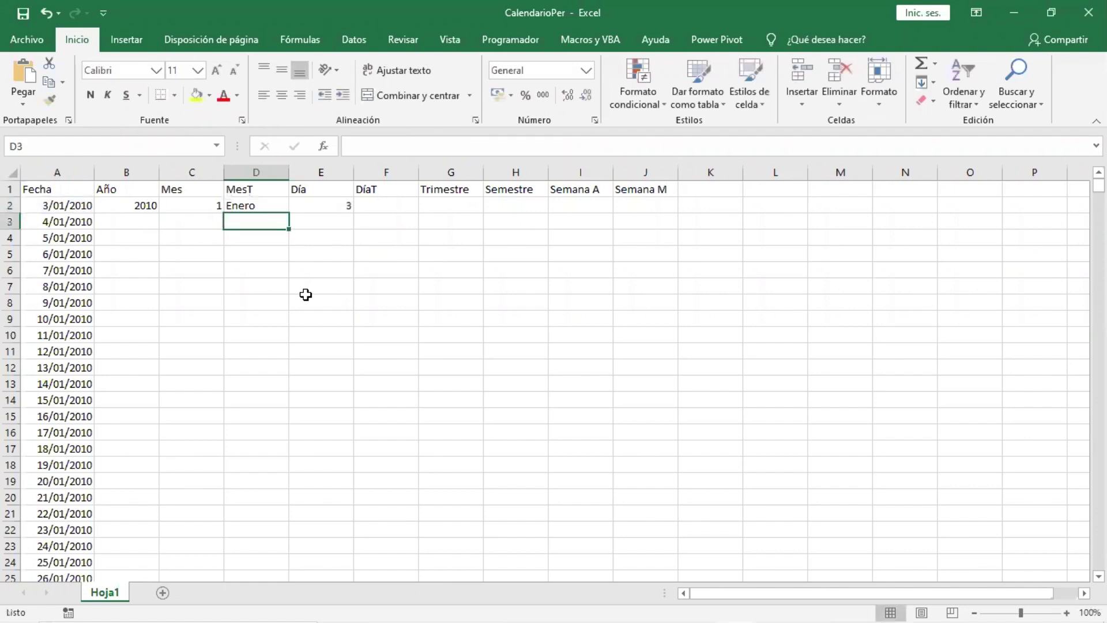
Step: Return the weekday name of the first date in cell F2 with the formula =TEXTO(A2,"DDDD")
click(381, 206)
text(=TEXT)
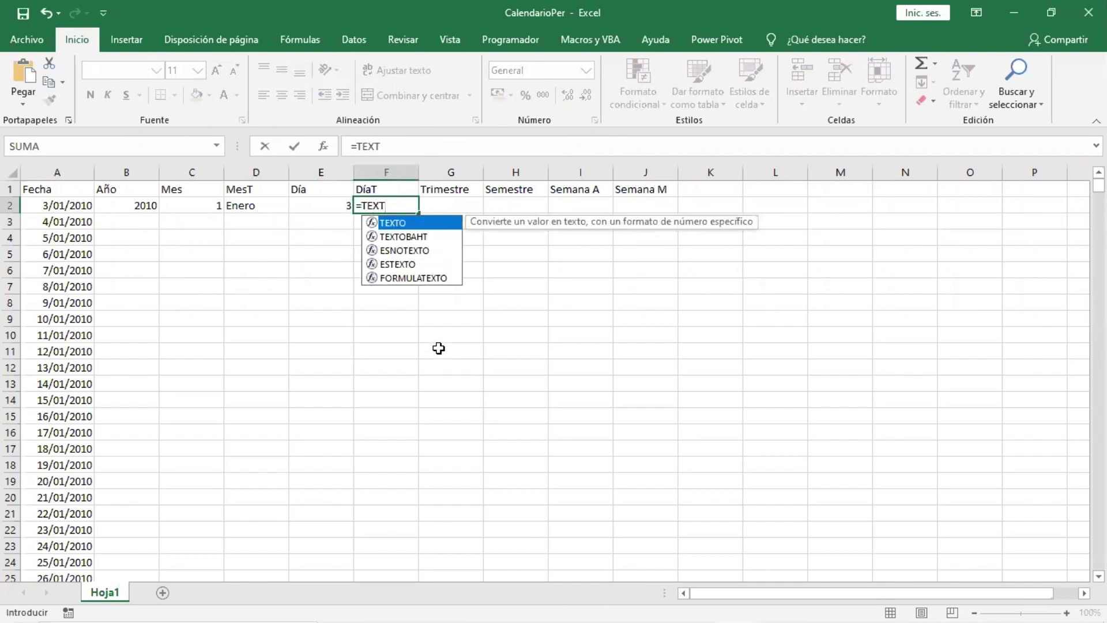
key(Tab)
click(62, 205)
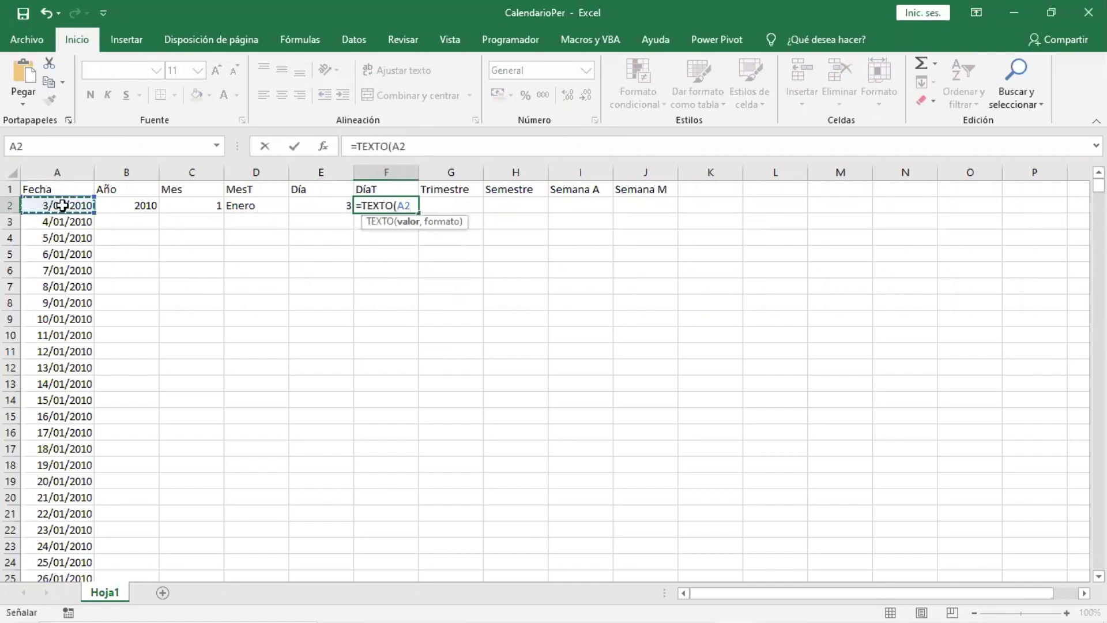
text(,")
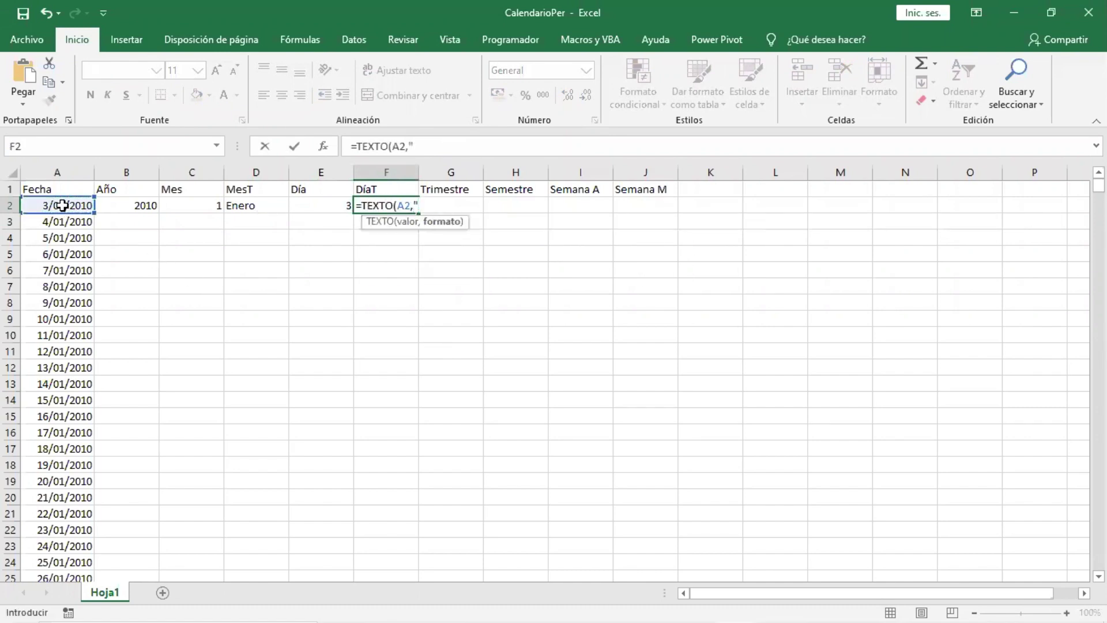
text(DDDD")
key(Return)
double_click(410, 206)
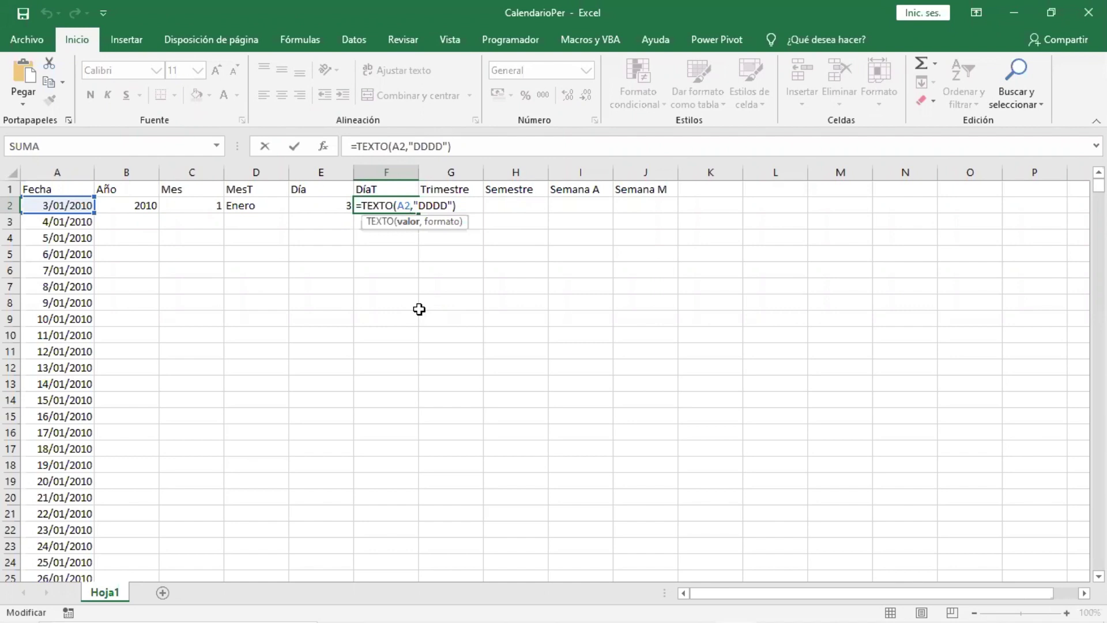
key(Return)
Step: Calculate the Trimestre value in cell G2 from the month number with the formula =REDONDEAR.MAS(C2/4,0)
click(459, 203)
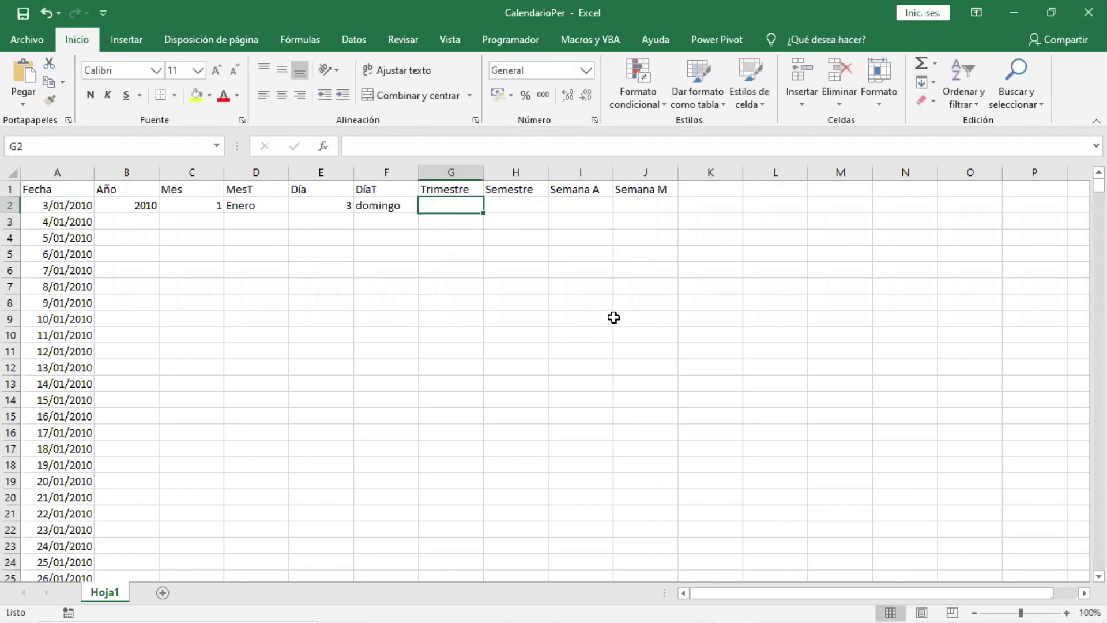
text(=)
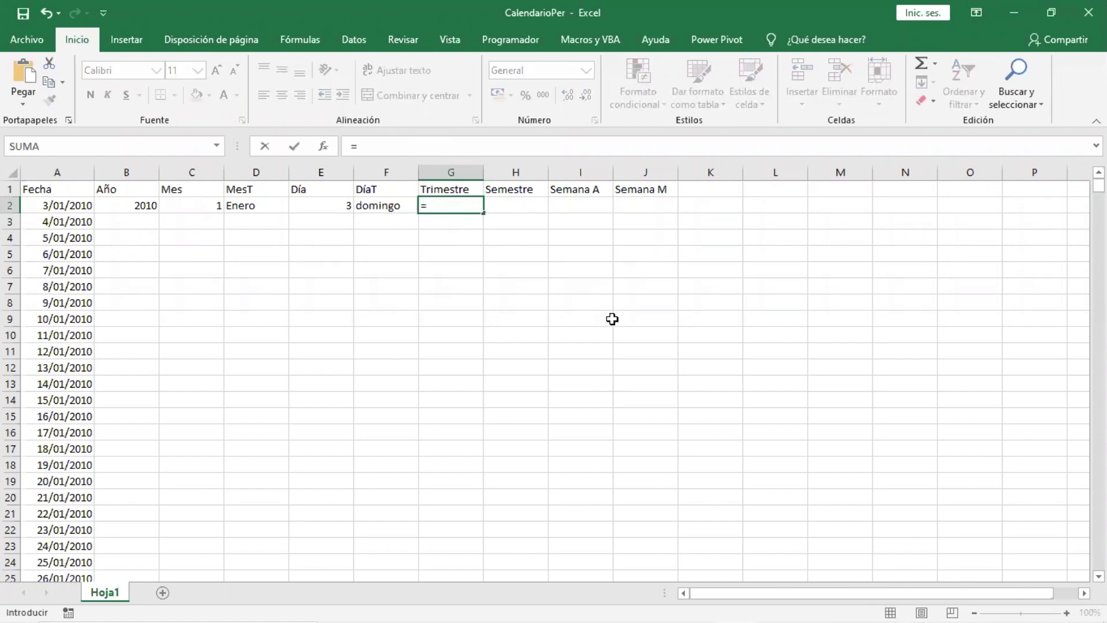
text(RE)
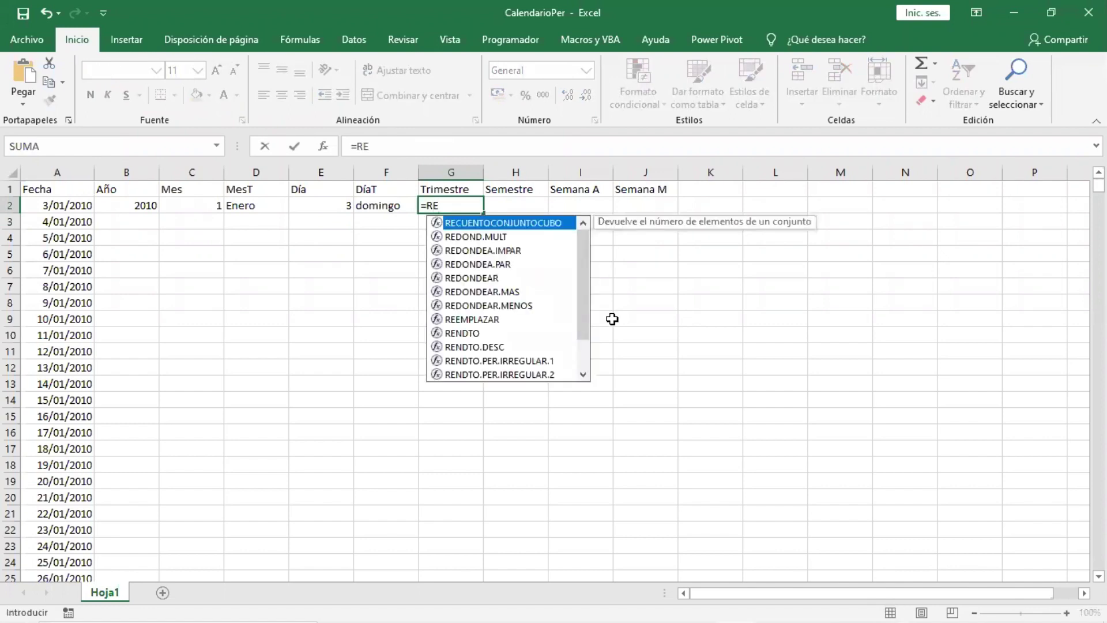
text(DONDE)
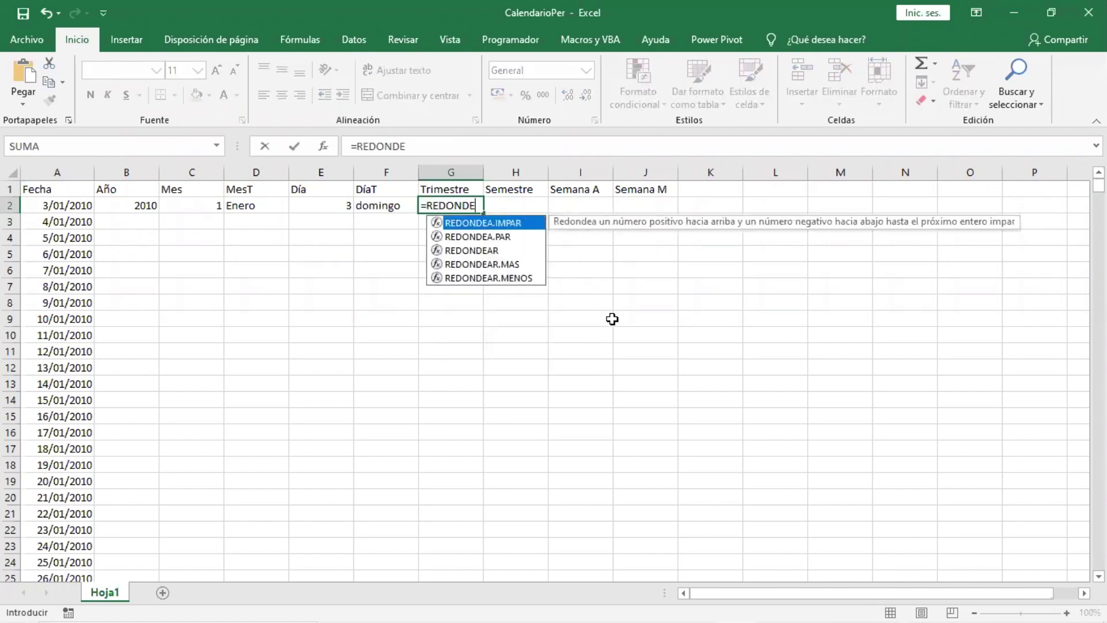
key(Down)
key(Down)
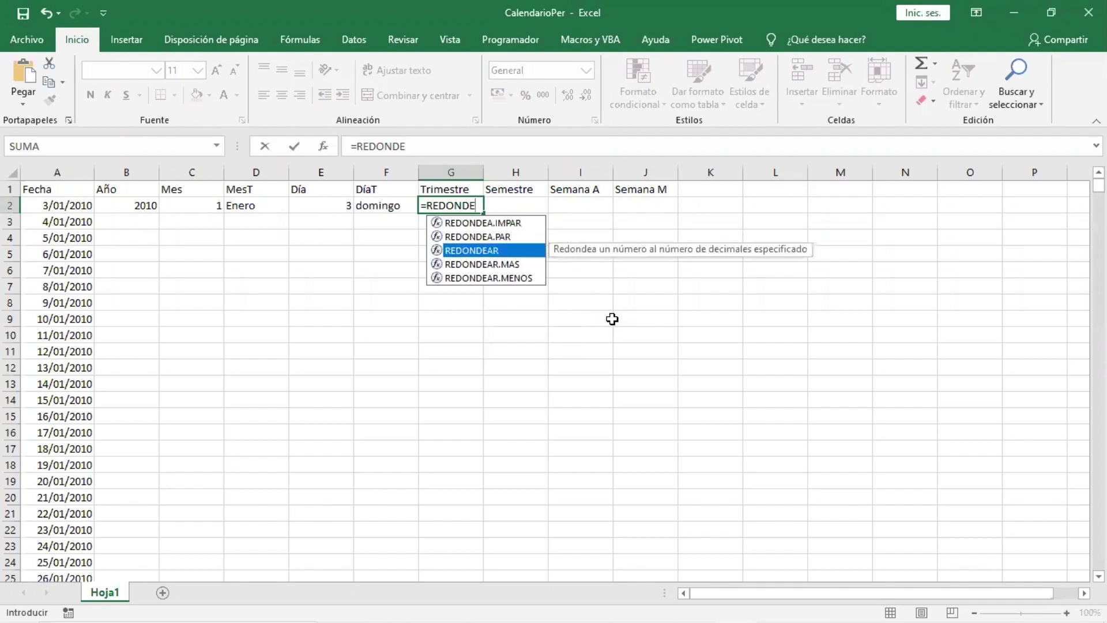
key(Down)
key(Tab)
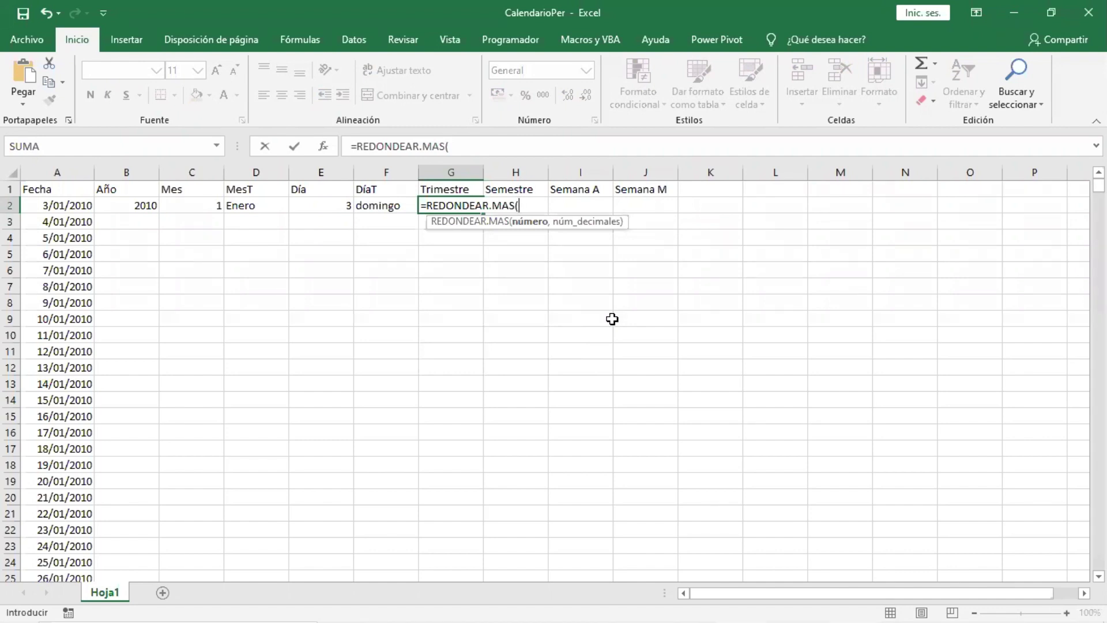
click(200, 204)
text(/)
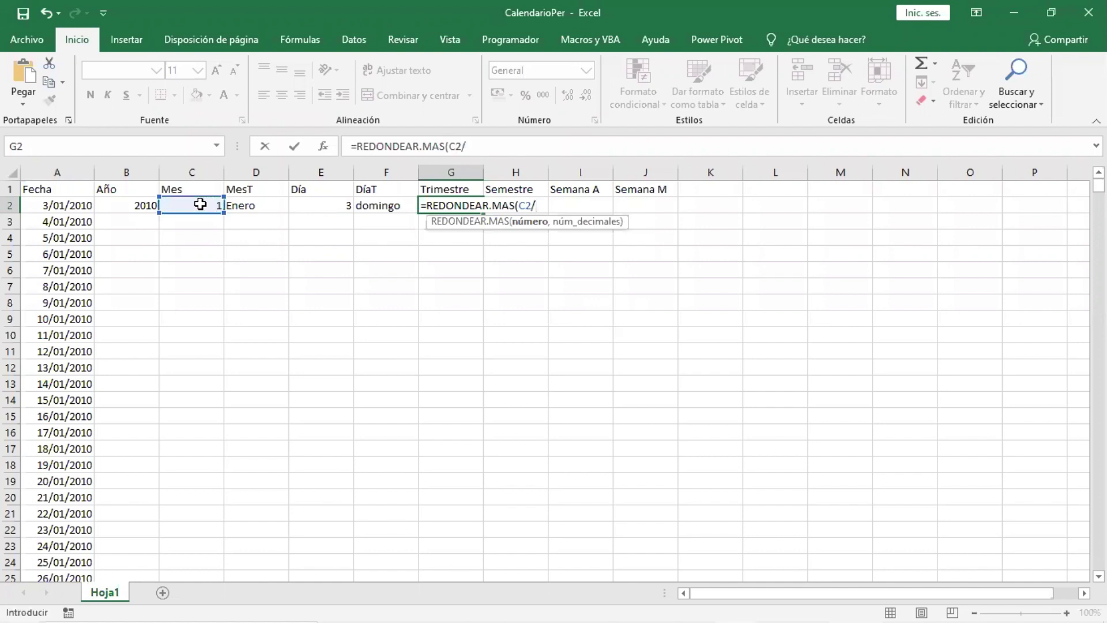
text(4,0))
key(Return)
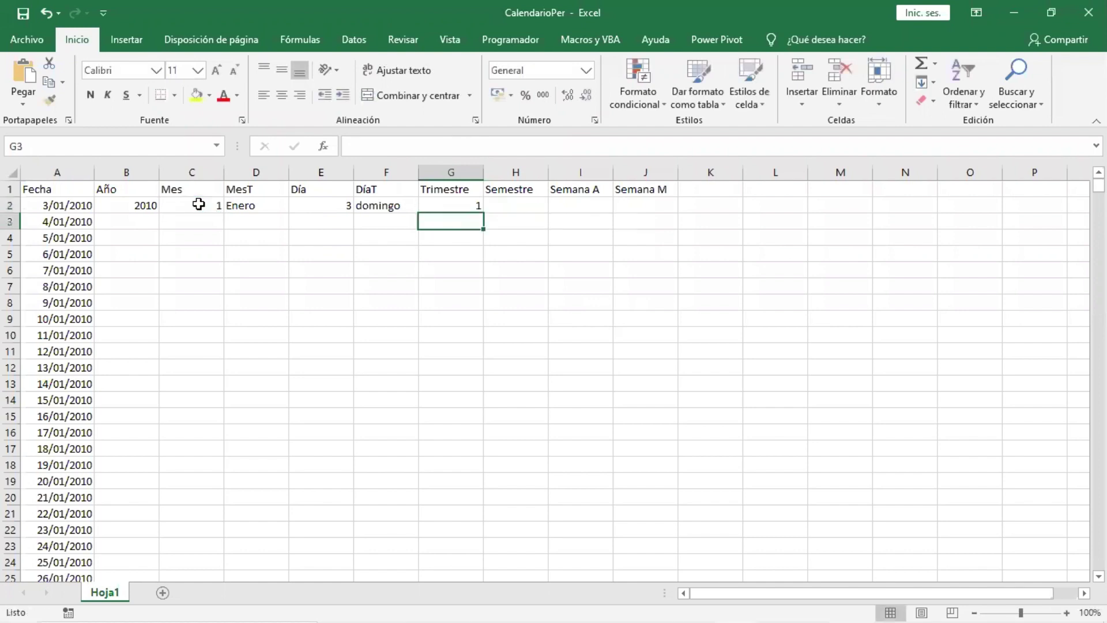
Step: Prefix the quarter number in cell G2 with the text Trim, making the formula ="Trim"&REDONDEAR.MAS(C2/4,0)
double_click(428, 206)
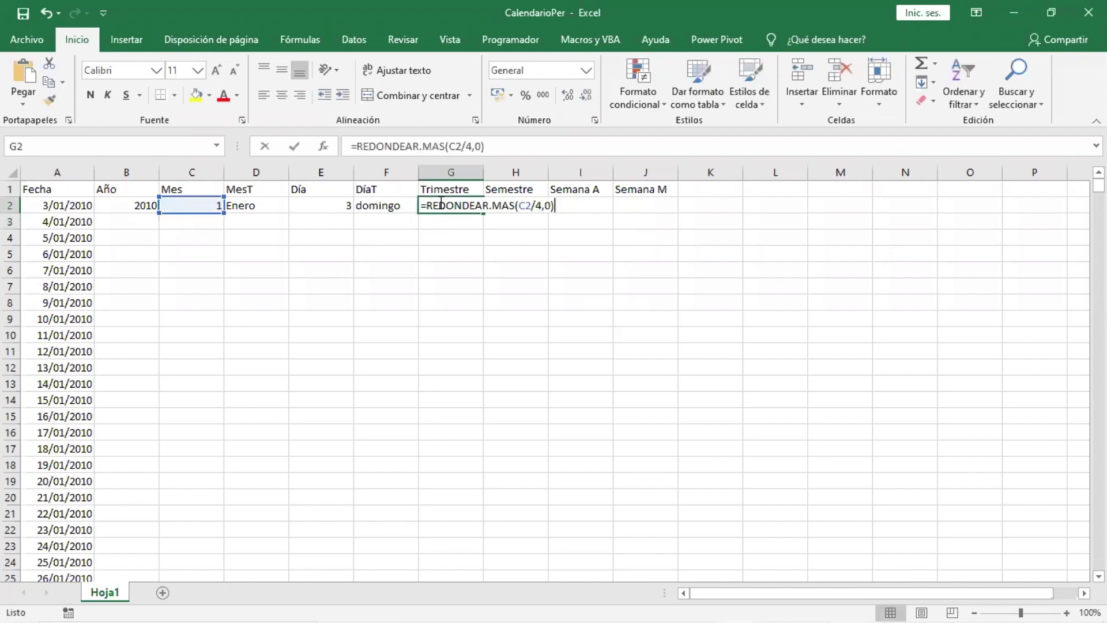
click(427, 206)
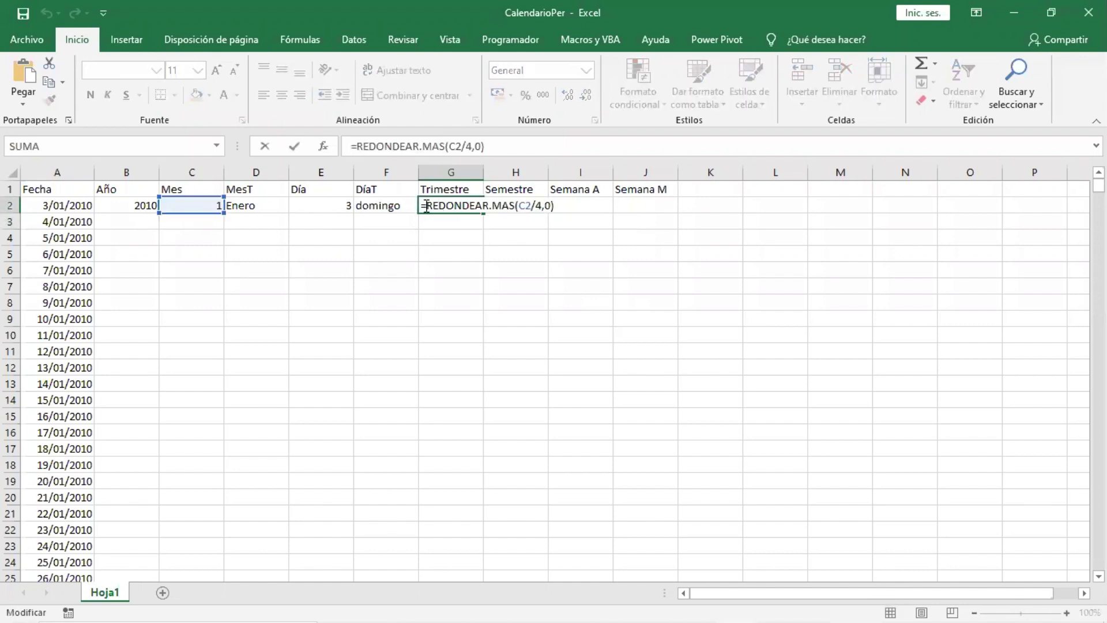
text(")
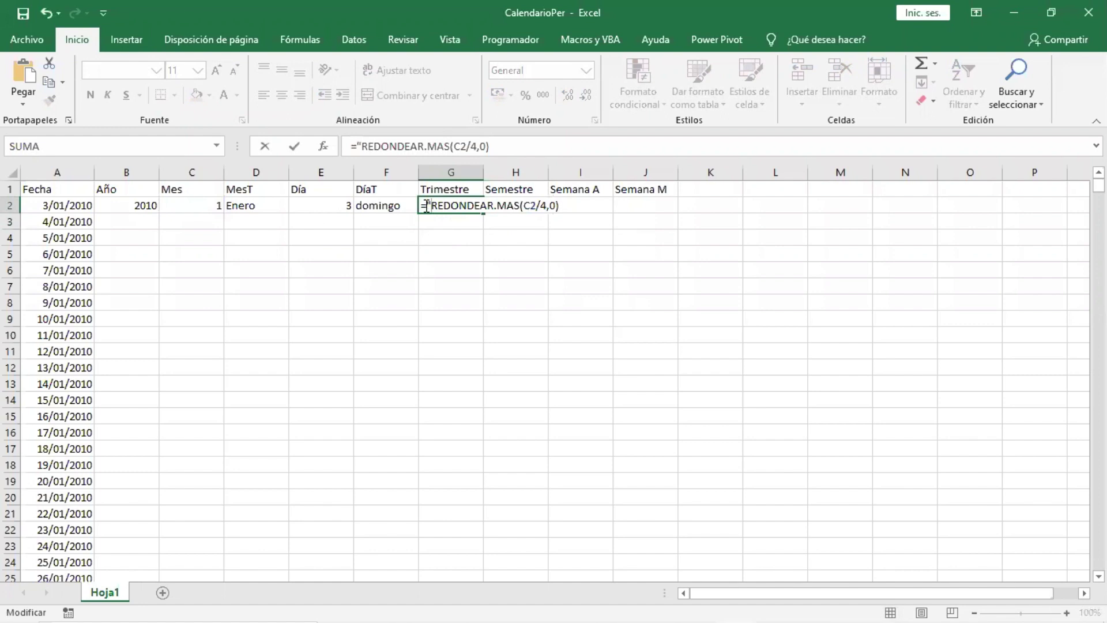
text(T)
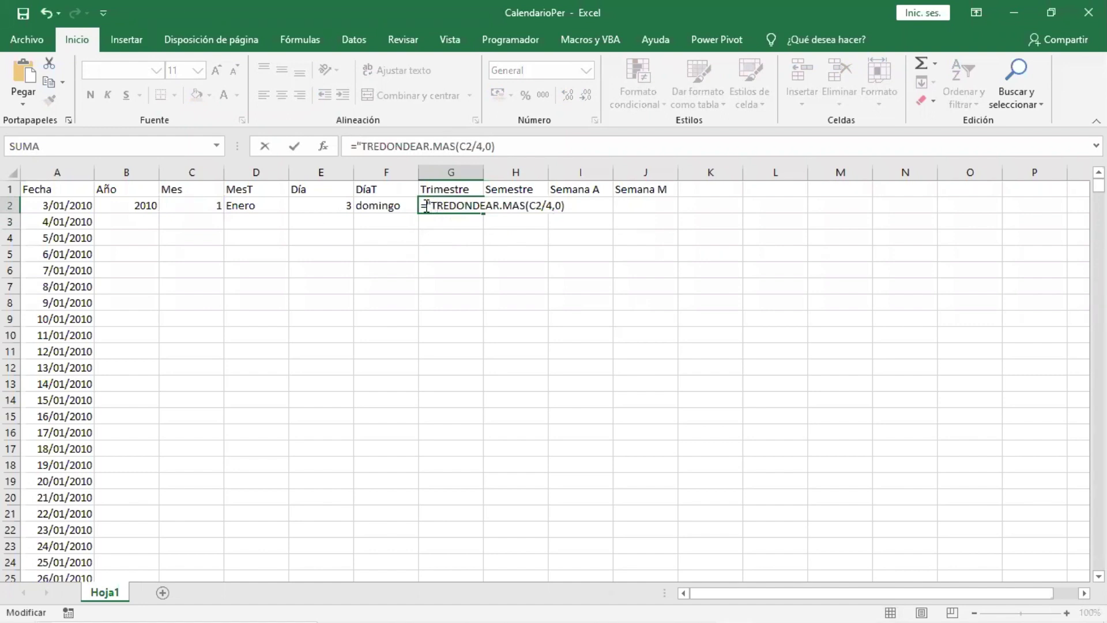
text(rim)
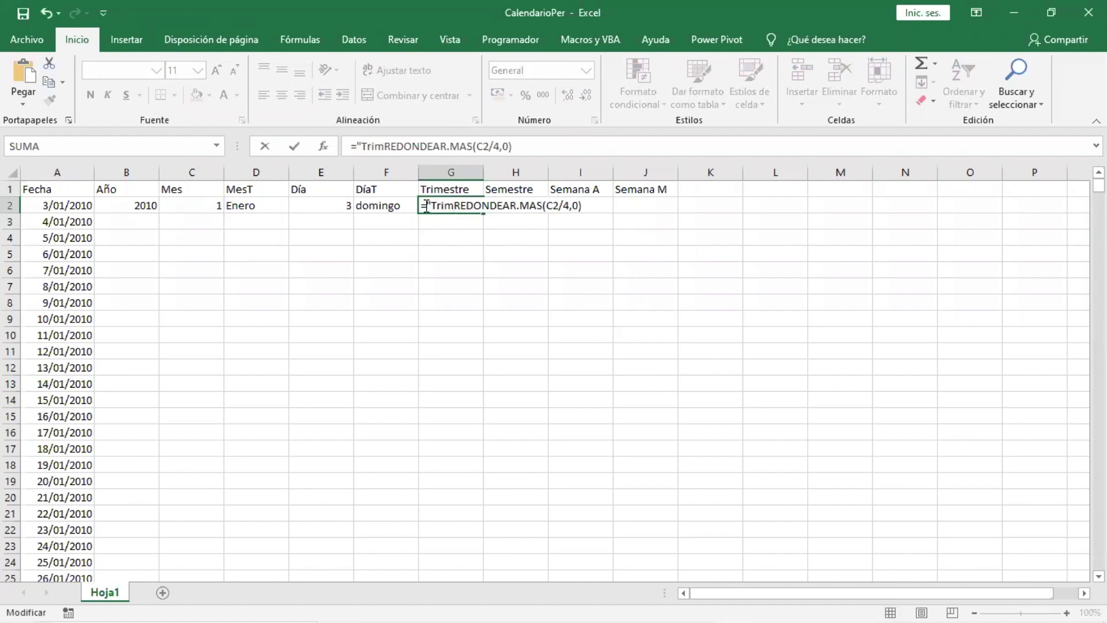
text("&)
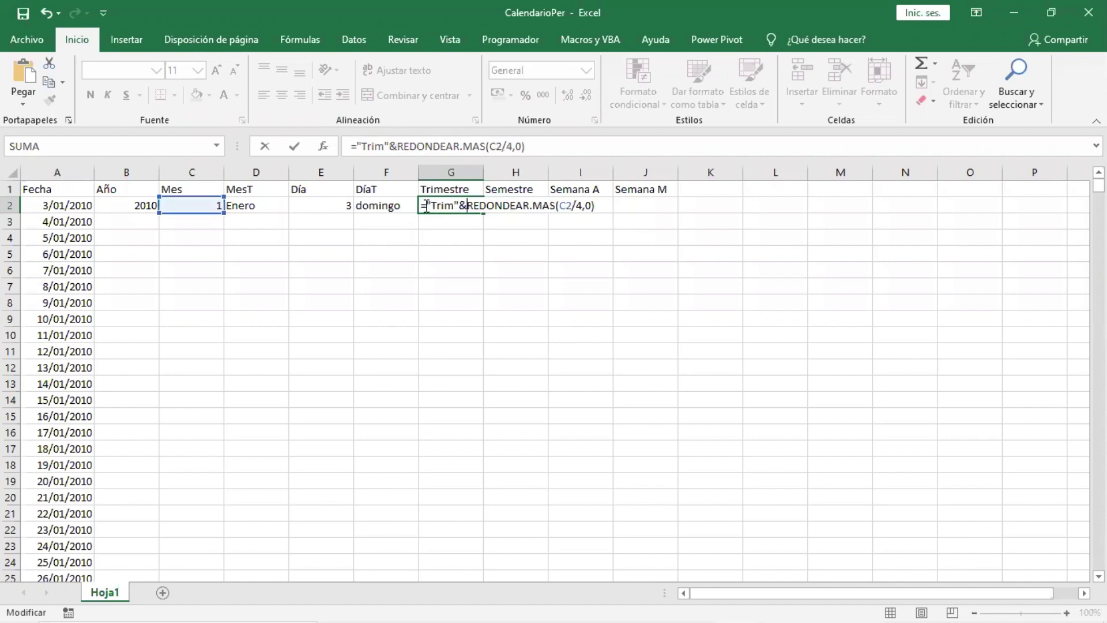
key(Return)
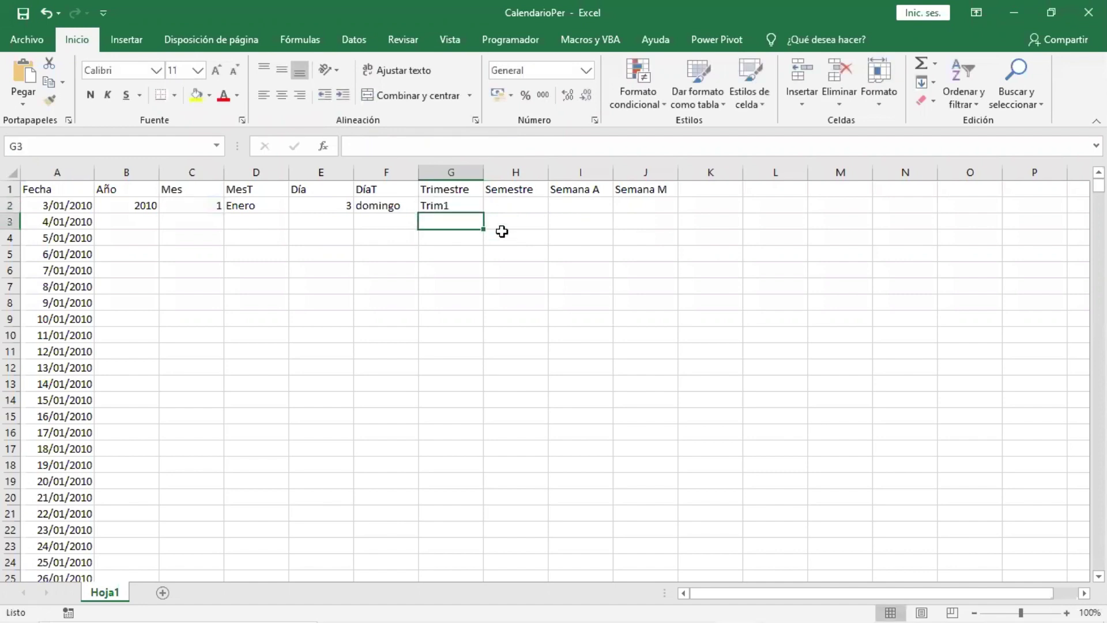
key(Up)
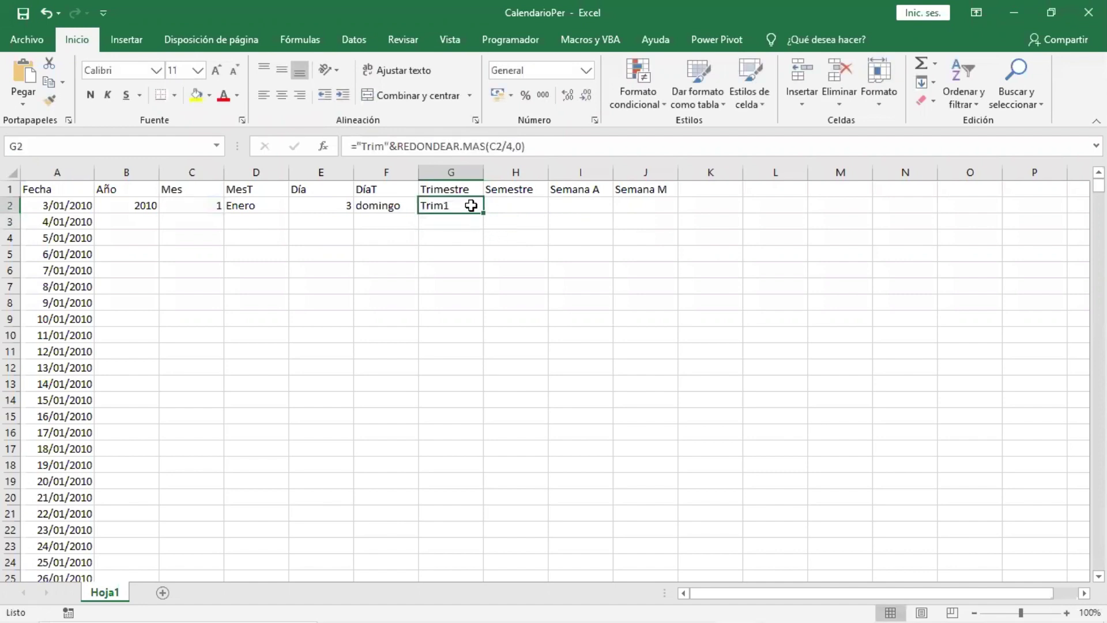
double_click(473, 206)
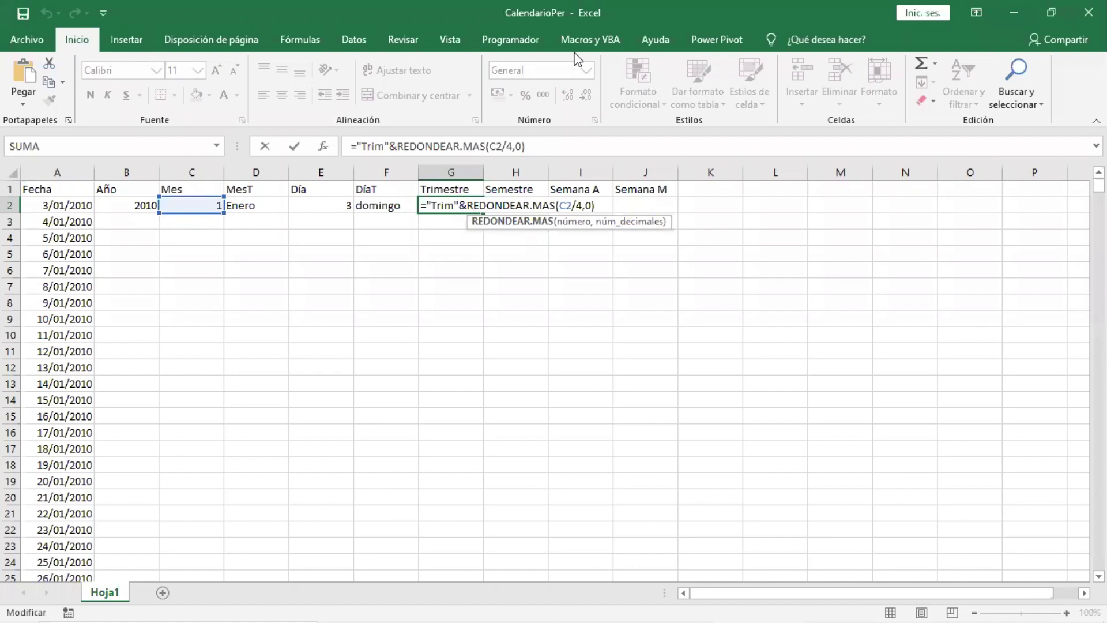
Step: Commit the Trimestre formula ="Trim"&REDONDEAR.MAS(C2/4,0) in cell G2
click(611, 206)
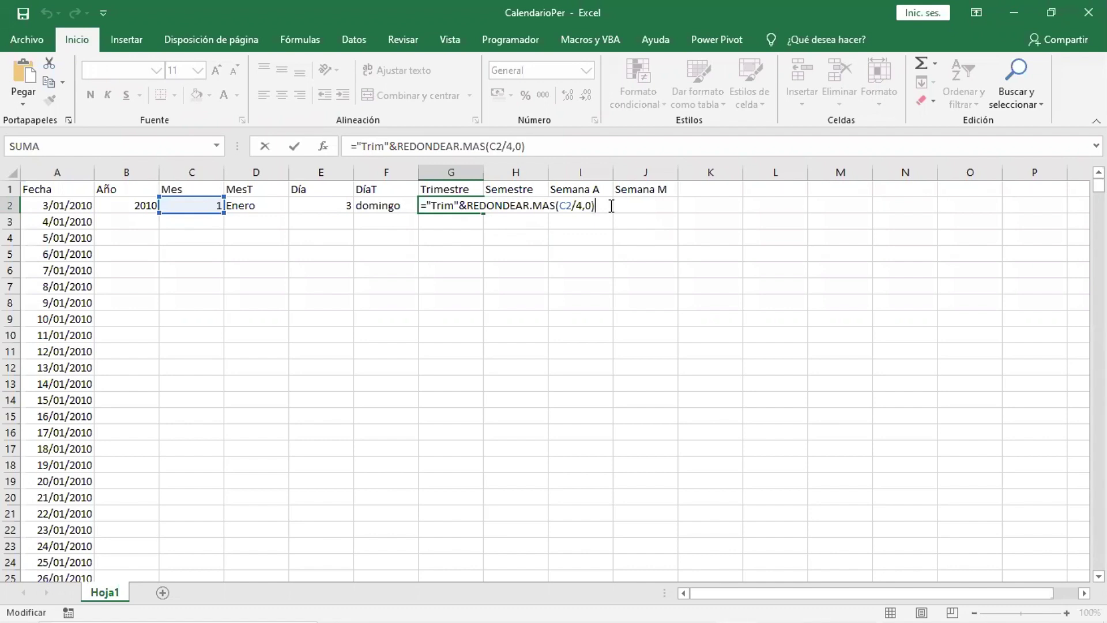
key(Return)
click(473, 207)
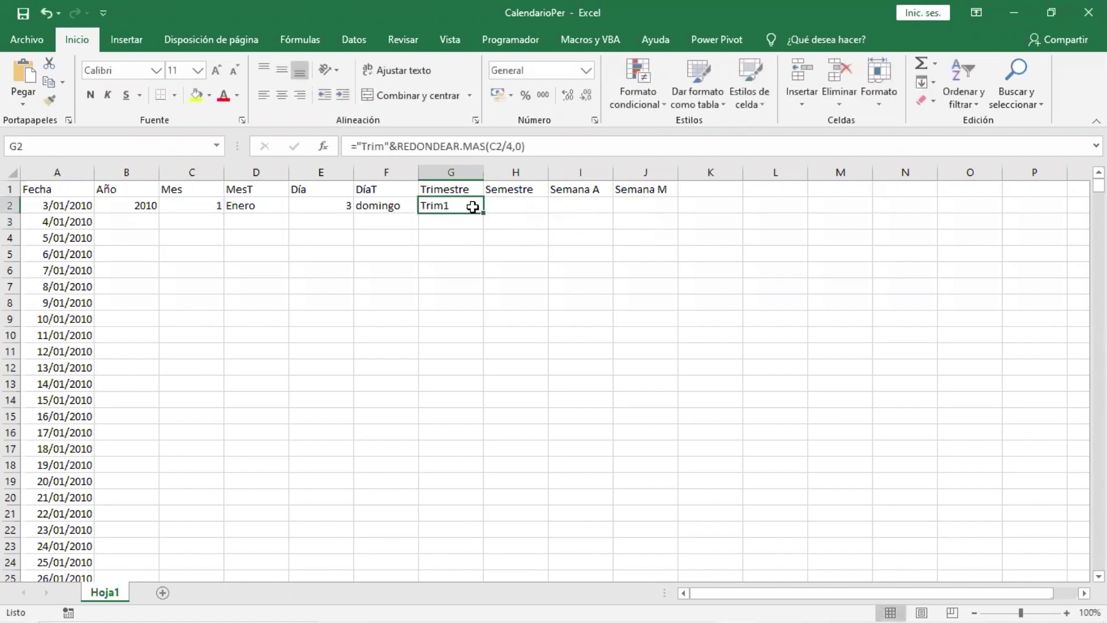
Step: Calculate the Semestre value in cell H2 from the month number with the formula =REDONDEAR.MAS(C2/6,0)
click(510, 206)
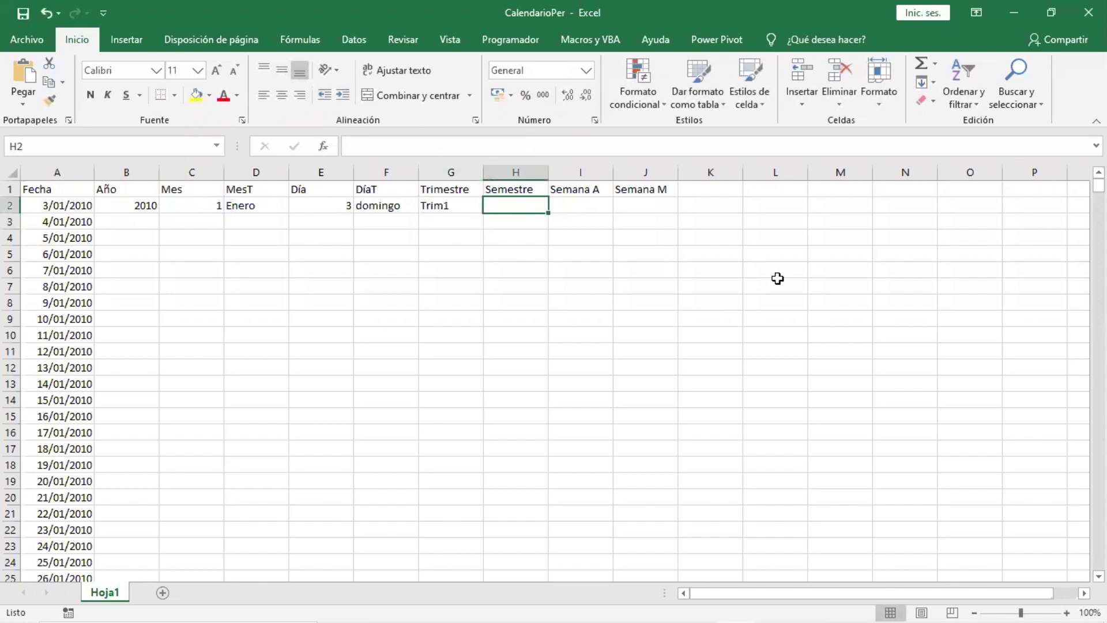
text(=)
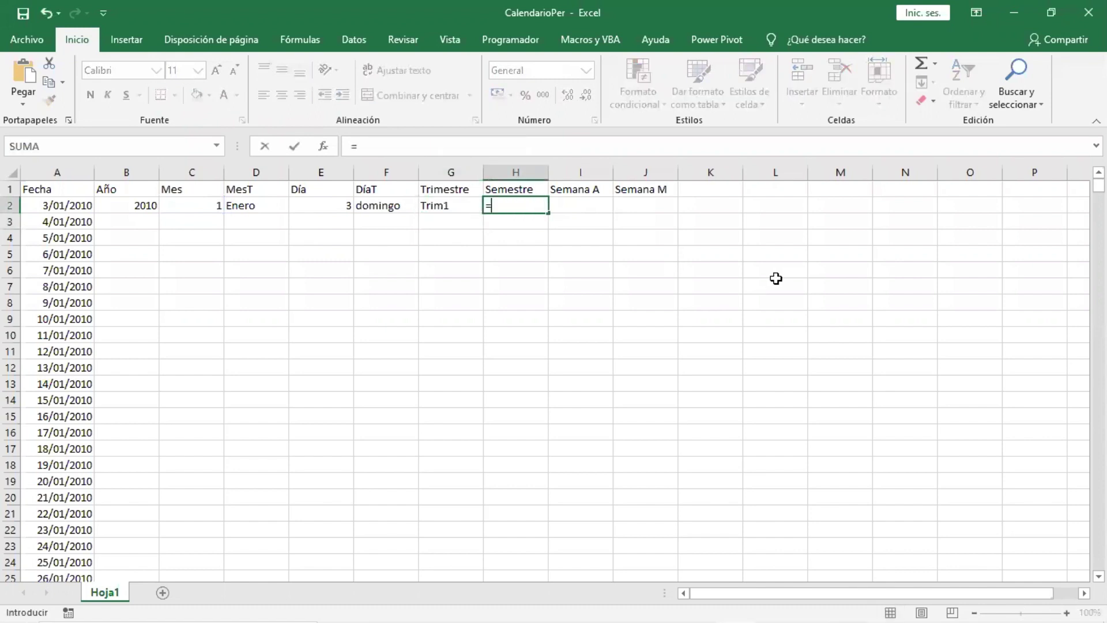
text(redon)
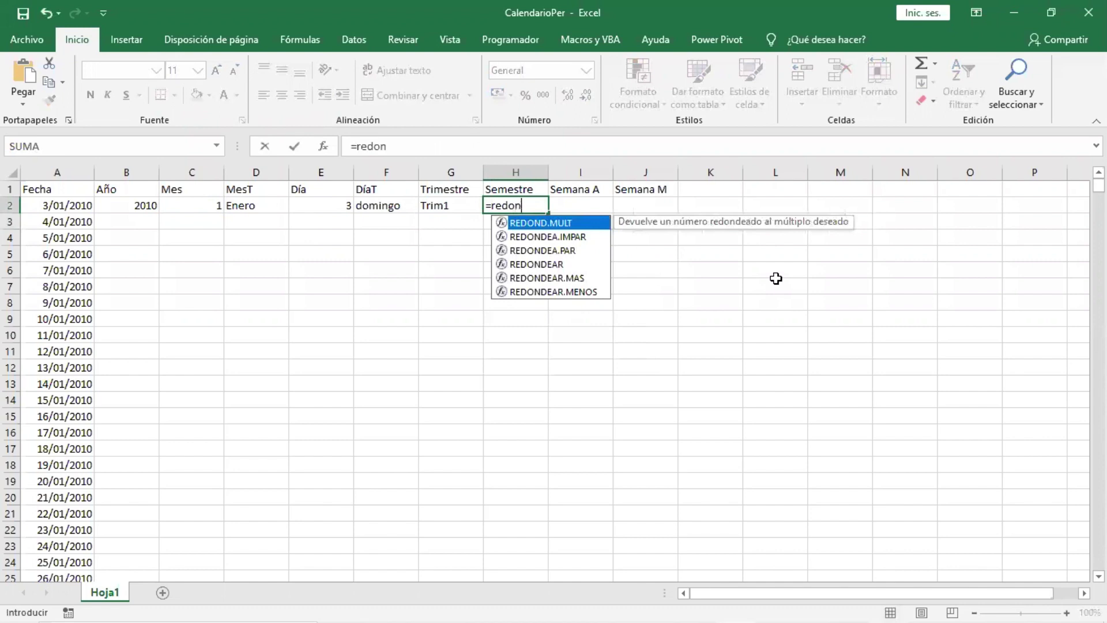
key(Down)
key(Down)
key(Down)
key(Down)
key(Tab)
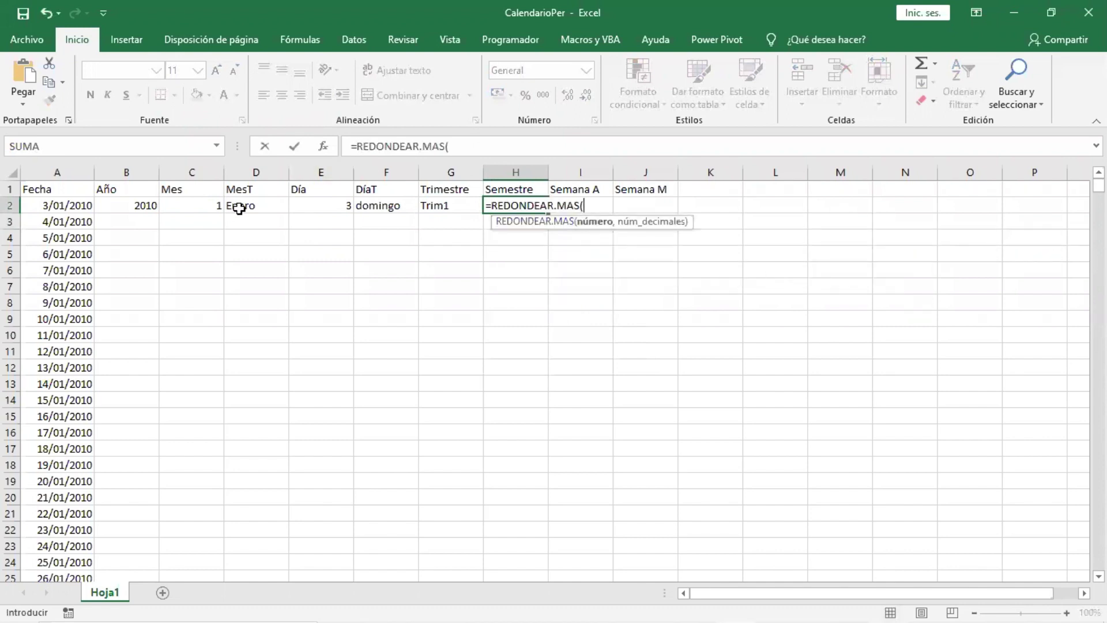
click(206, 206)
text(/6)
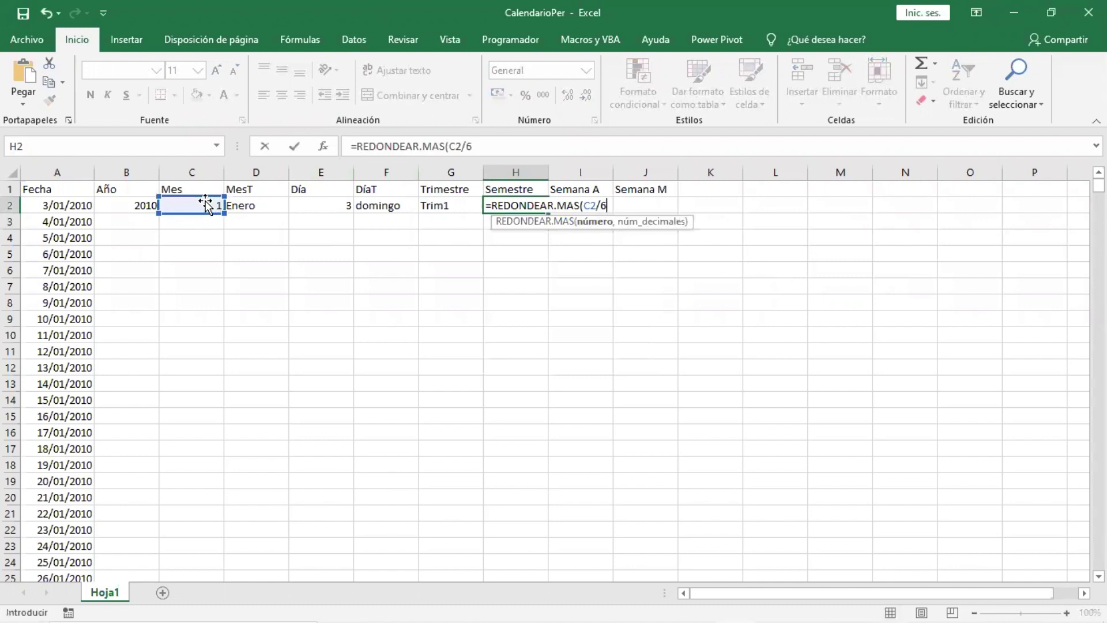
text(,0)
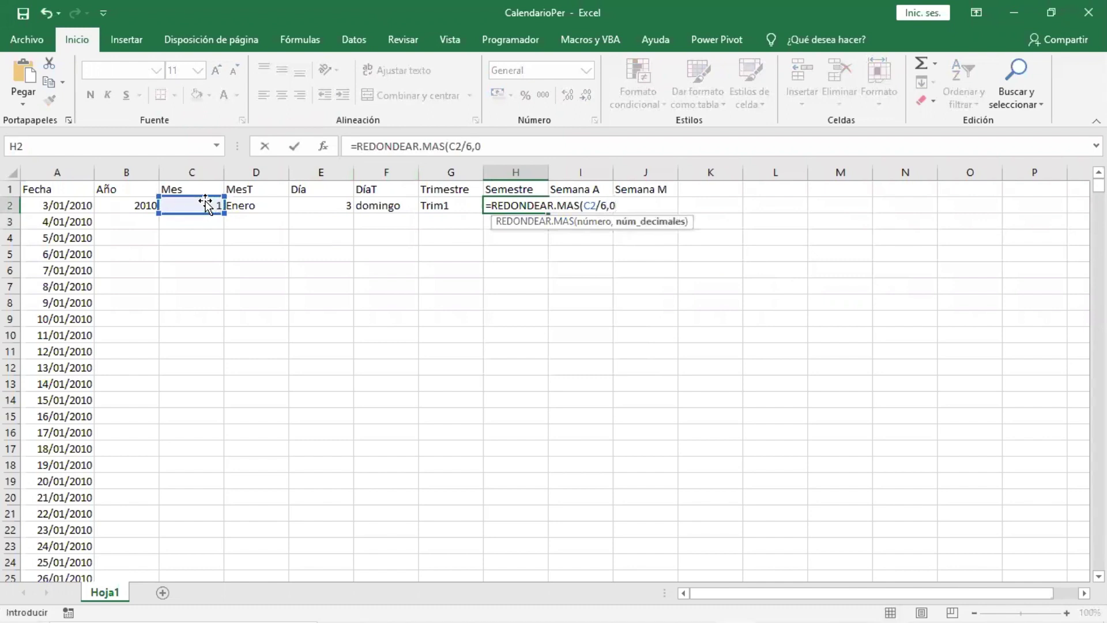
text())
key(Return)
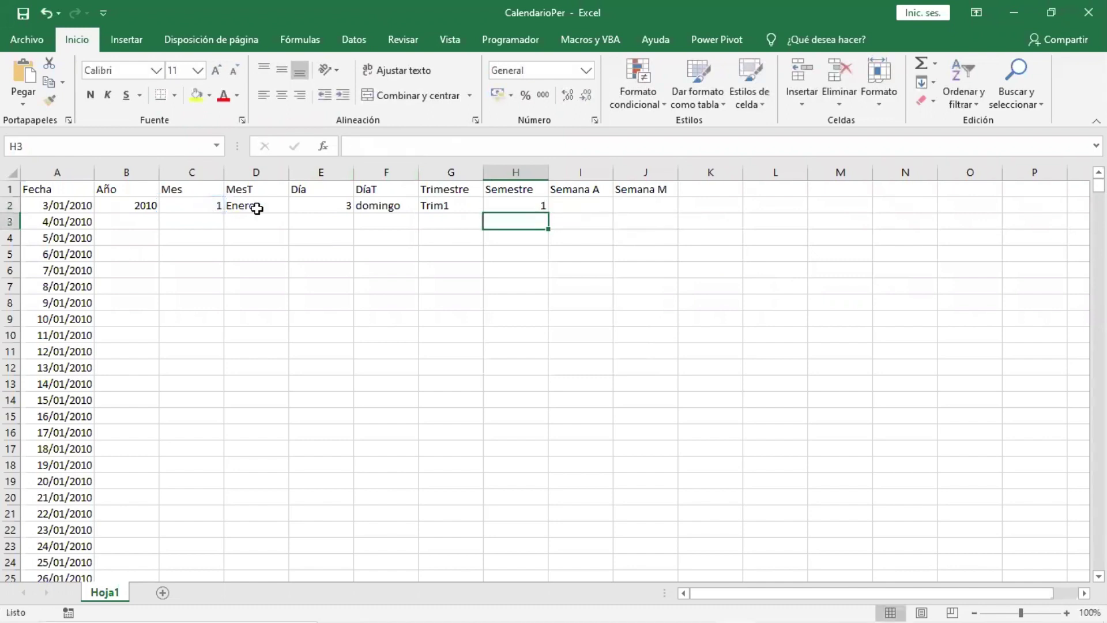
Step: Prefix the semester number in cell H2 with the text Semestre, making the formula ="Semestre"&REDONDEAR.MAS(C2/6,0)
double_click(524, 206)
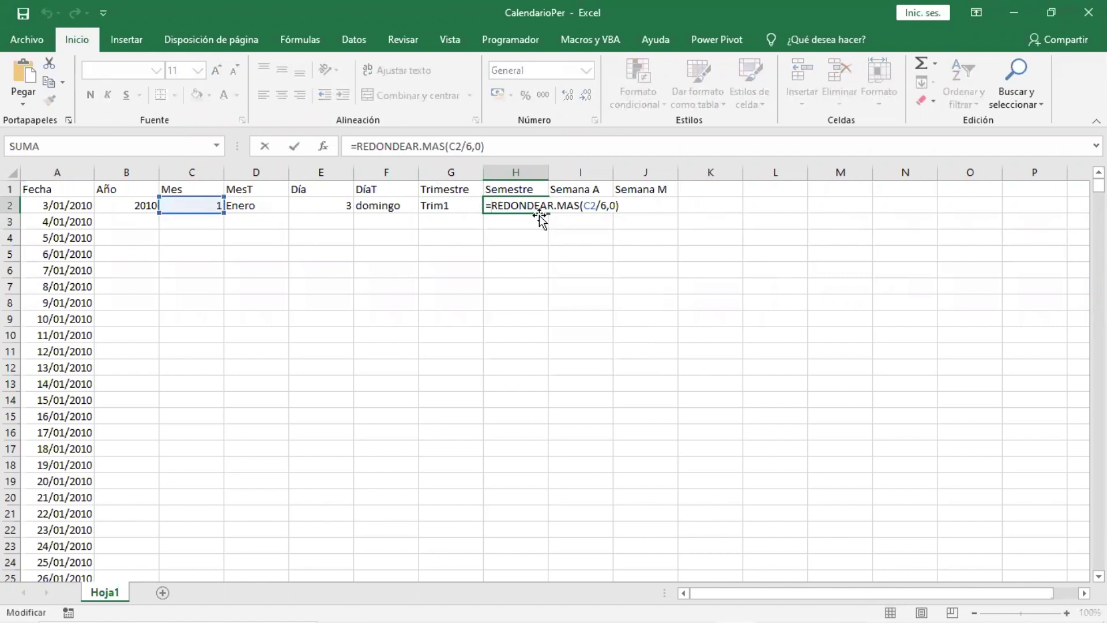
text(")
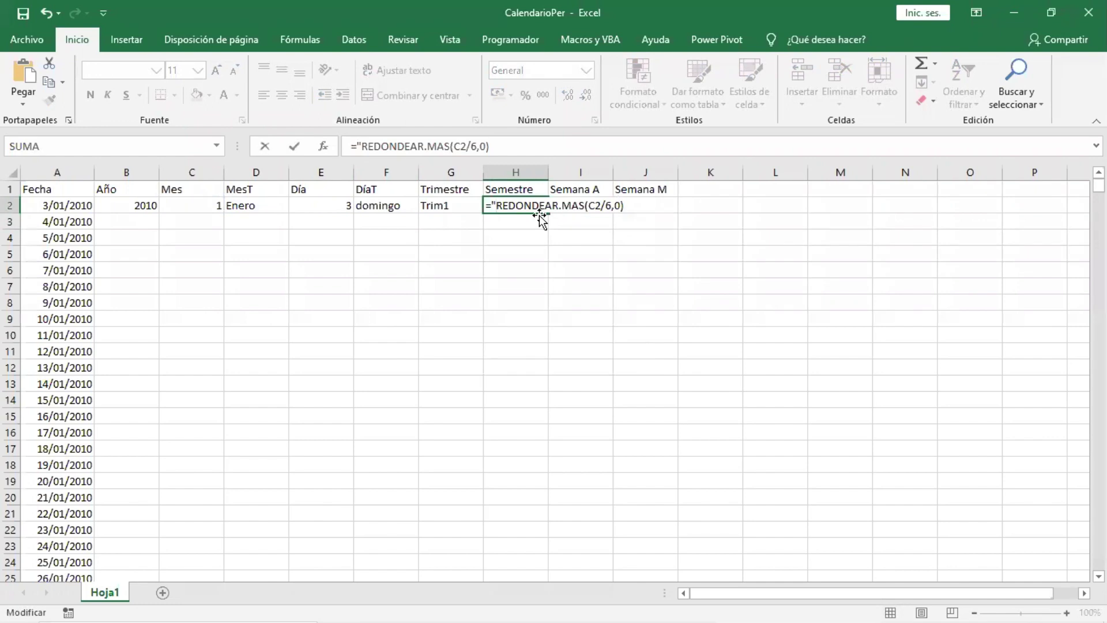
text(S)
text(emestr)
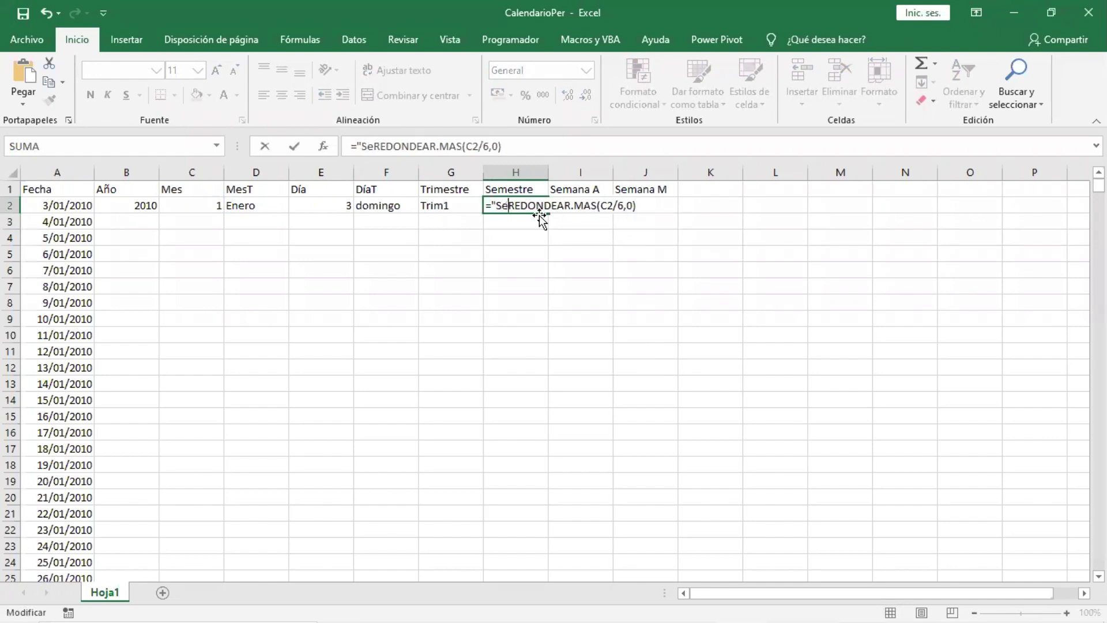
text(e)
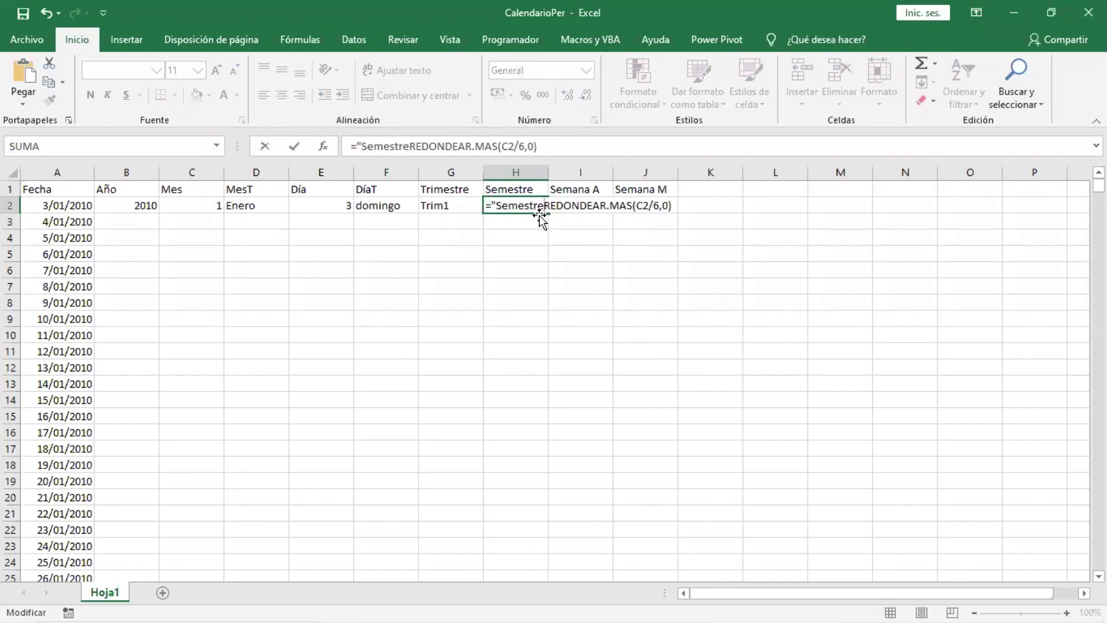
text(")
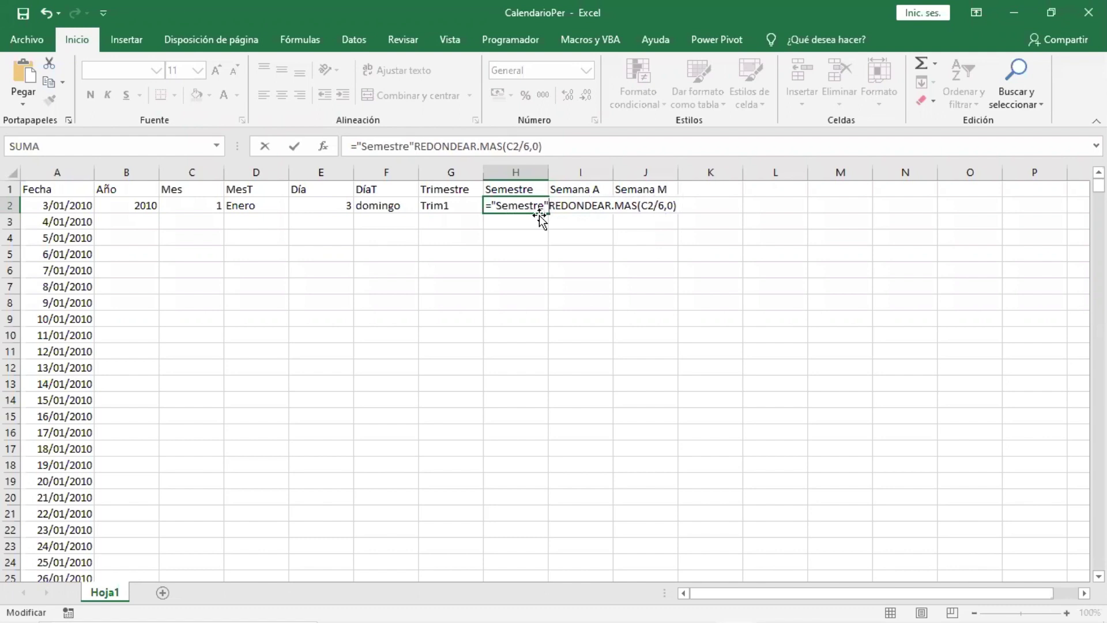
text(&)
key(Return)
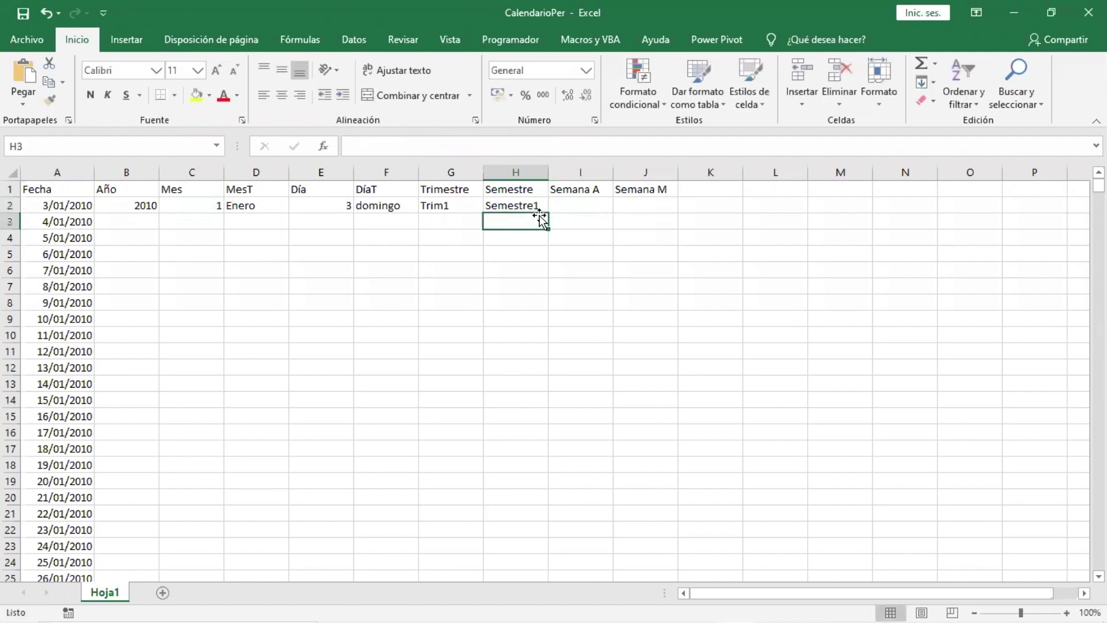
Step: Review the Semestre formula in cell H2, leaving it as written
key(Up)
key(Left)
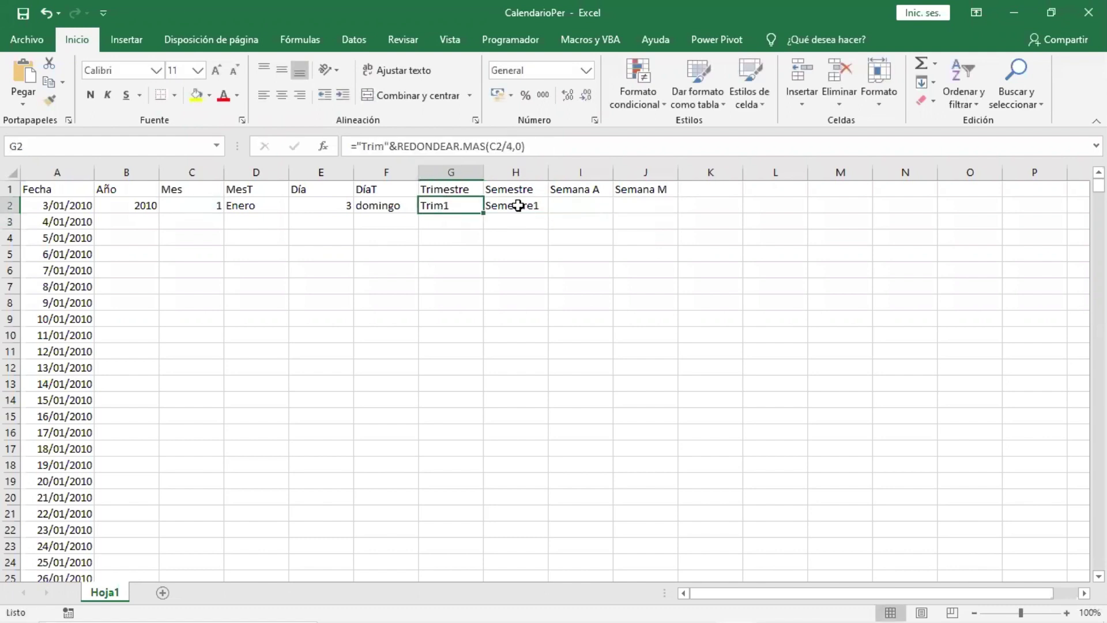
double_click(508, 207)
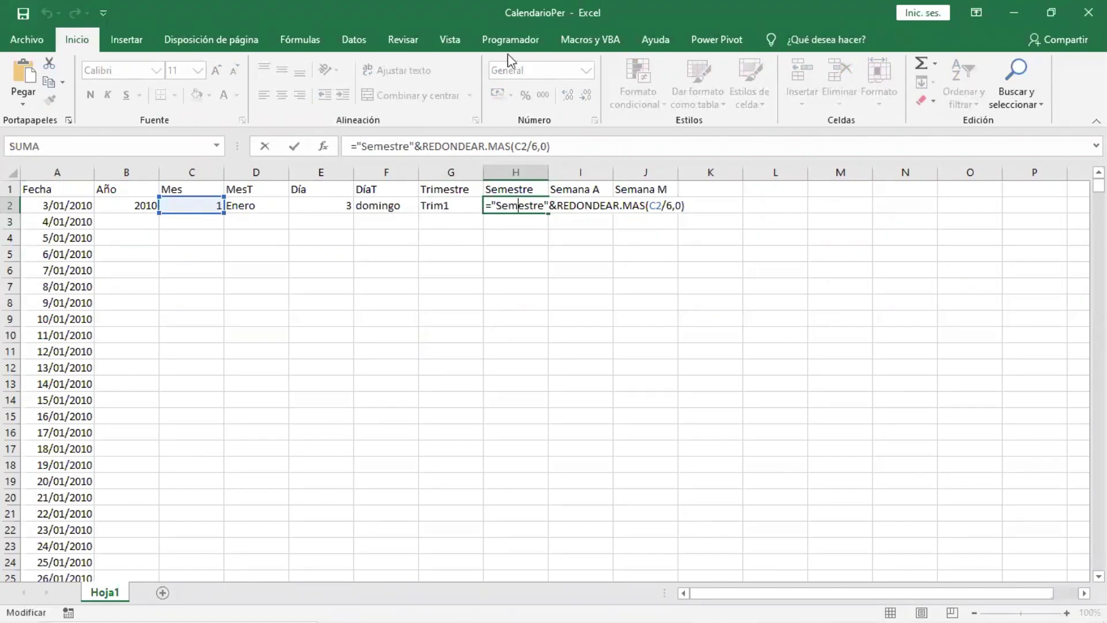
key(Return)
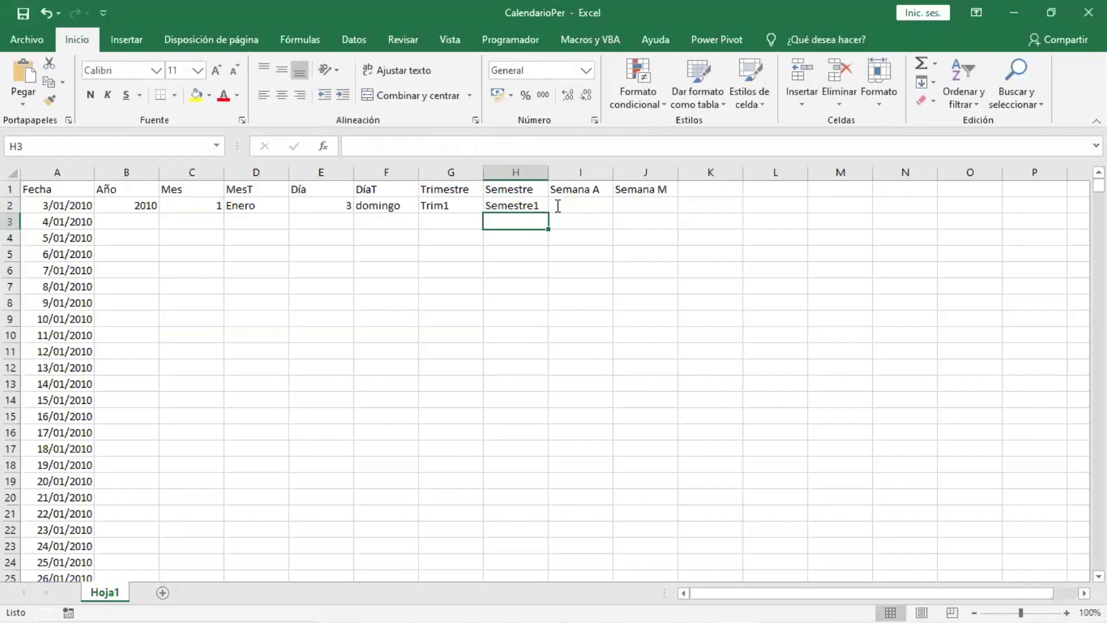
Step: Turn the Semestre formula in cell H2 into visible plain text reading ="Semestre"&REDONDEAR.MAS(C2/6,0)
double_click(536, 206)
drag(697, 207, 485, 214)
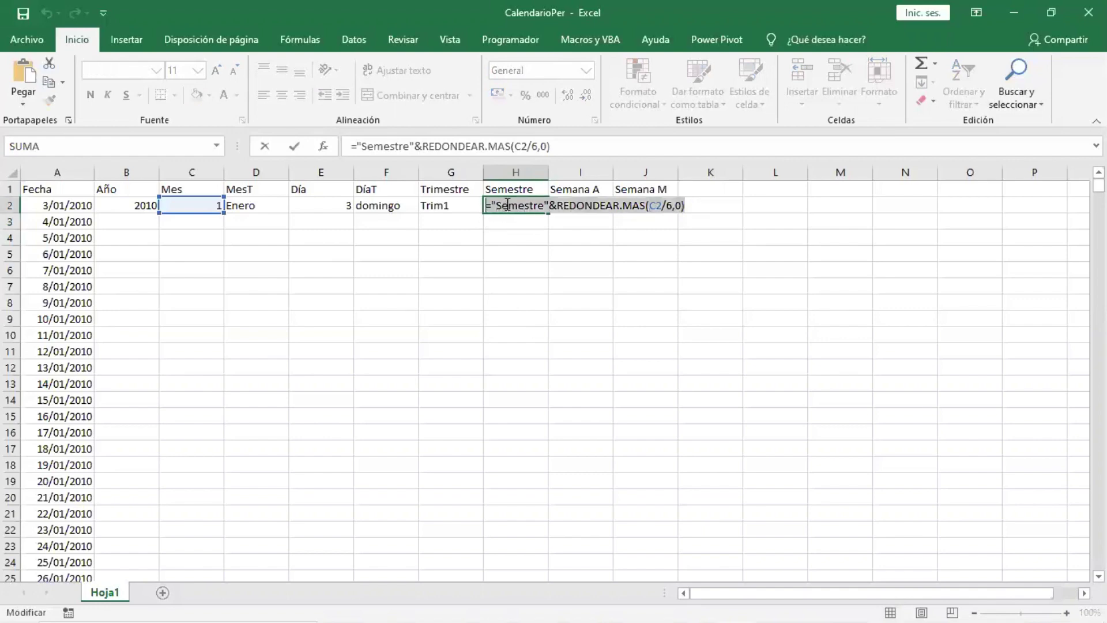
right_click(507, 205)
click(559, 233)
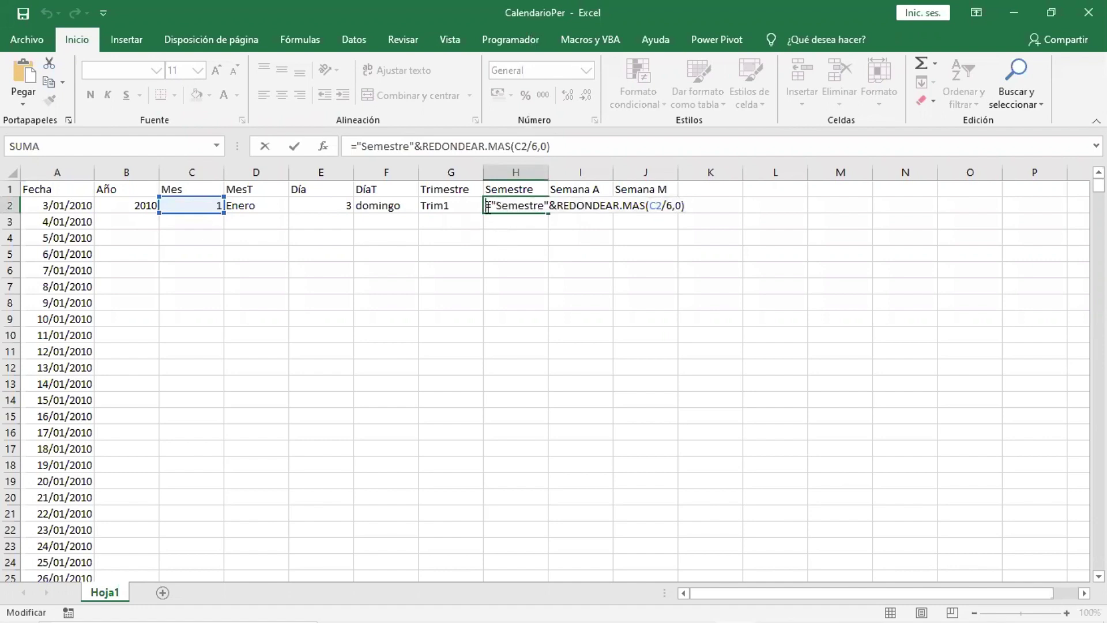
click(509, 274)
Step: Show the Trimestre formula as text in cell G3 with =FORMULATEXTO(G2)
click(452, 207)
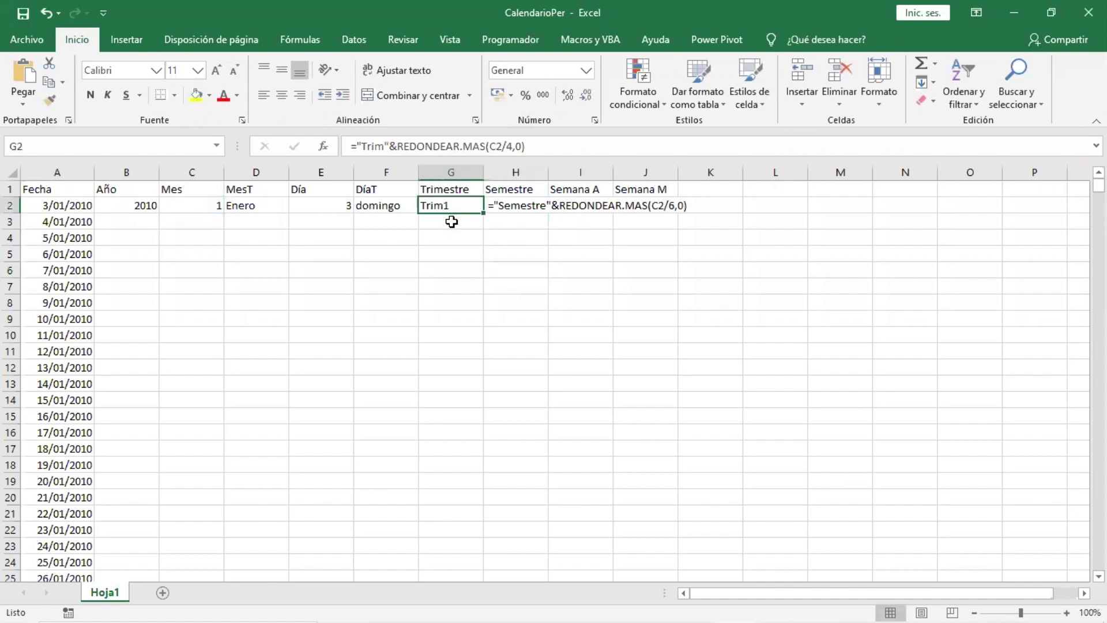
click(452, 221)
text(=)
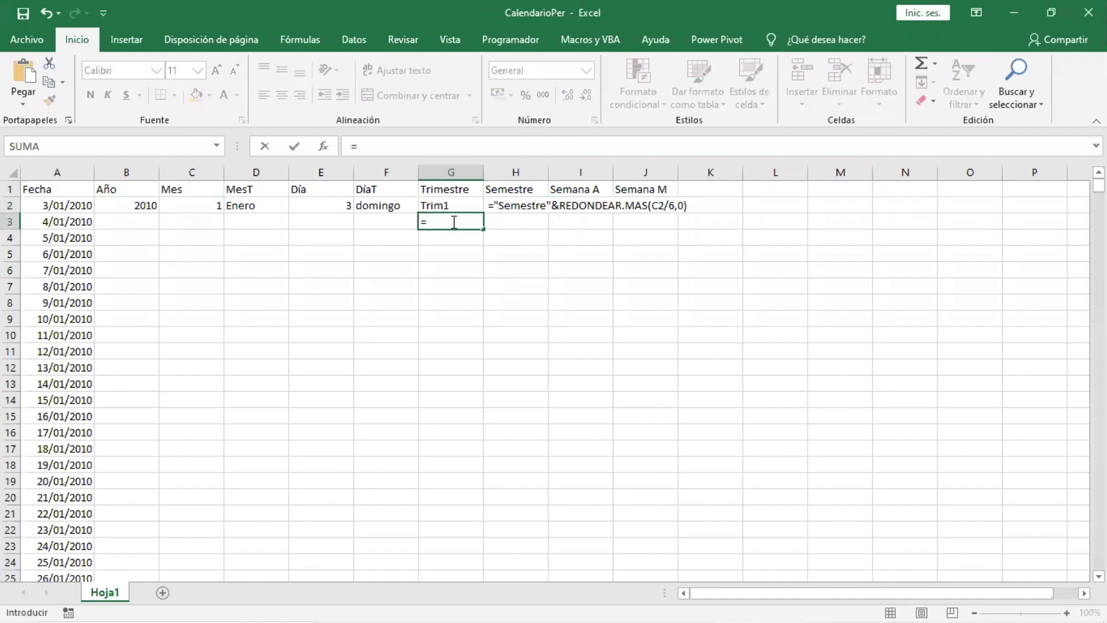
text(for)
key(Tab)
click(451, 205)
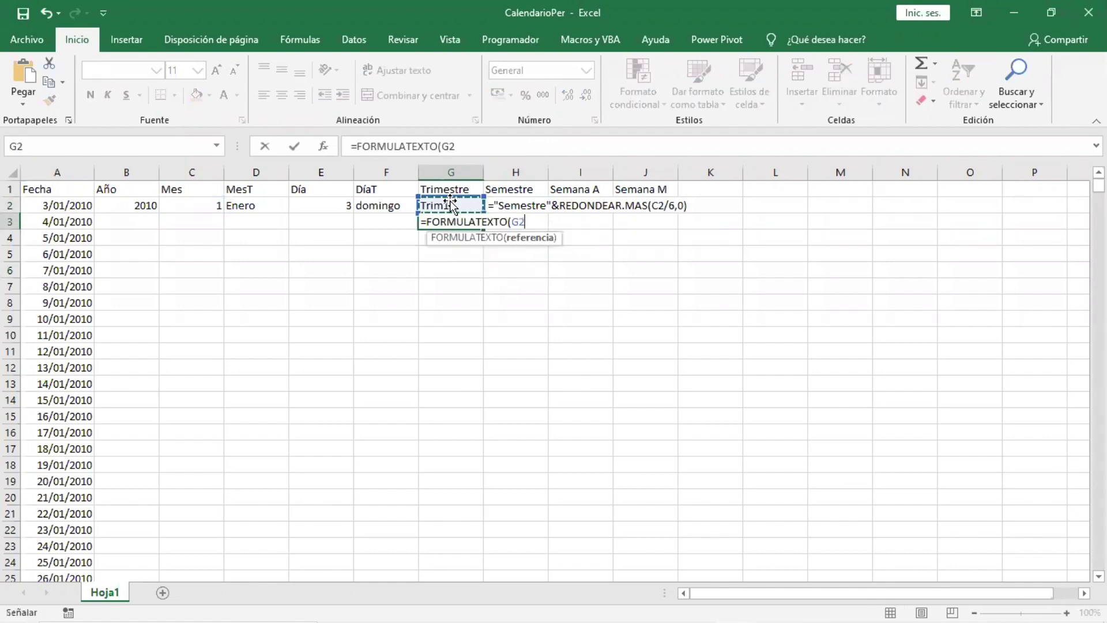
key(Return)
Step: Show the weekday name formula as text in cell F4 with =FORMULATEXTO(F2)
click(394, 222)
key(Up)
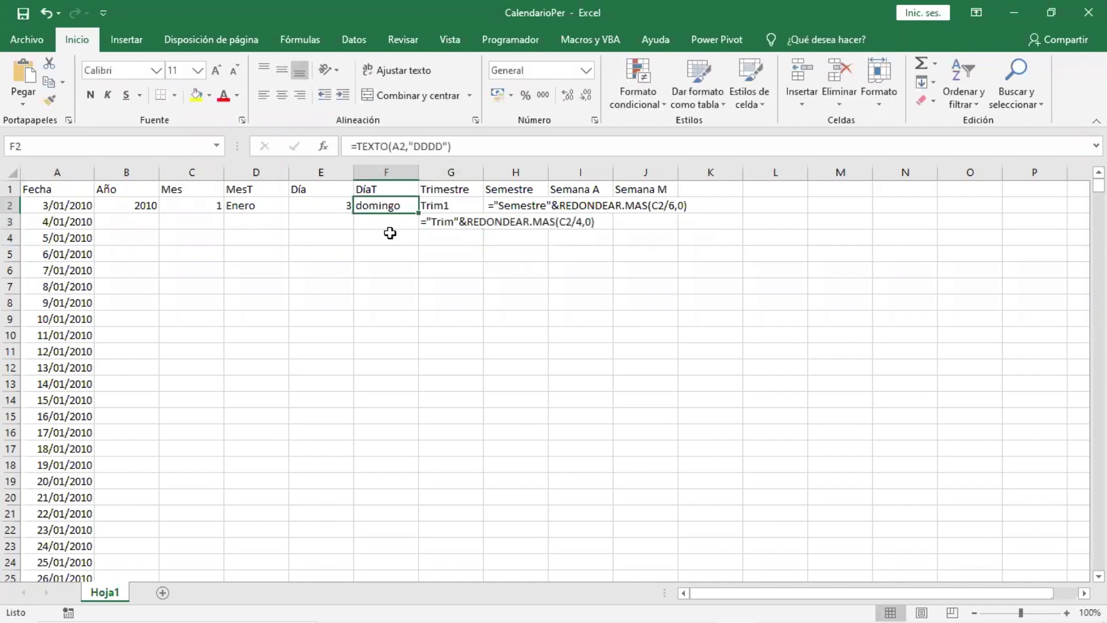
click(391, 236)
text(=fpr)
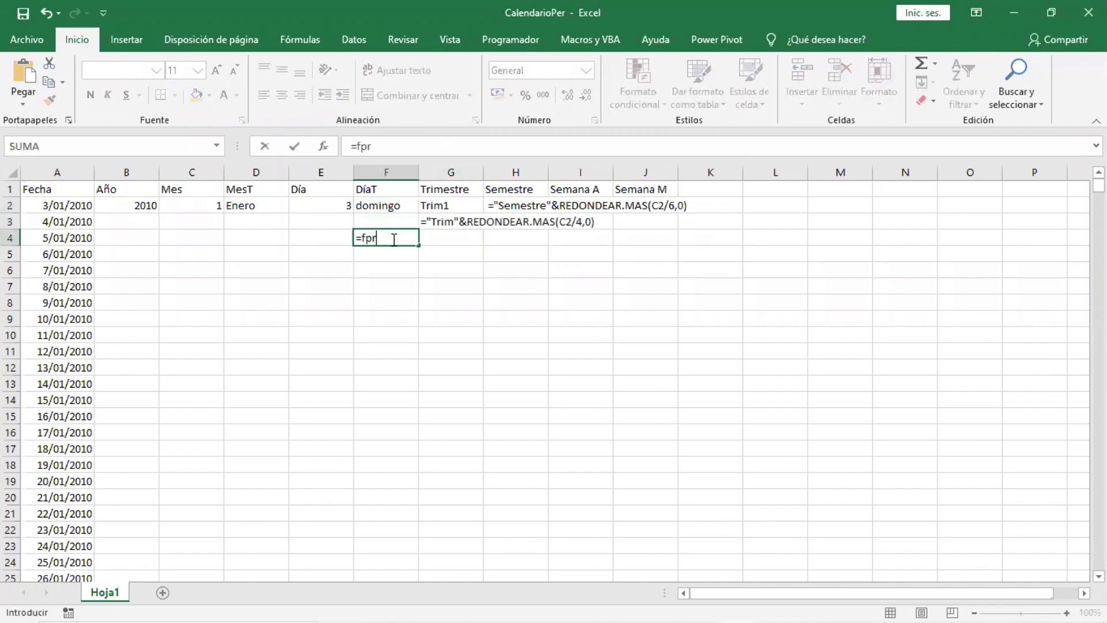
key(BackSpace)
key(BackSpace)
text(or)
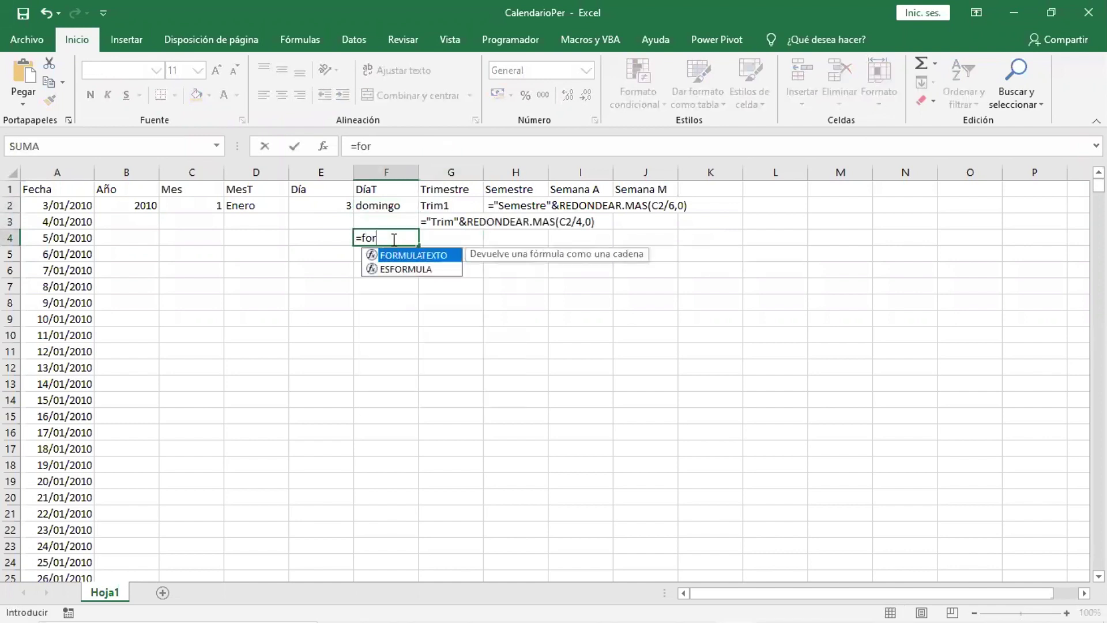
key(Tab)
click(371, 210)
key(Return)
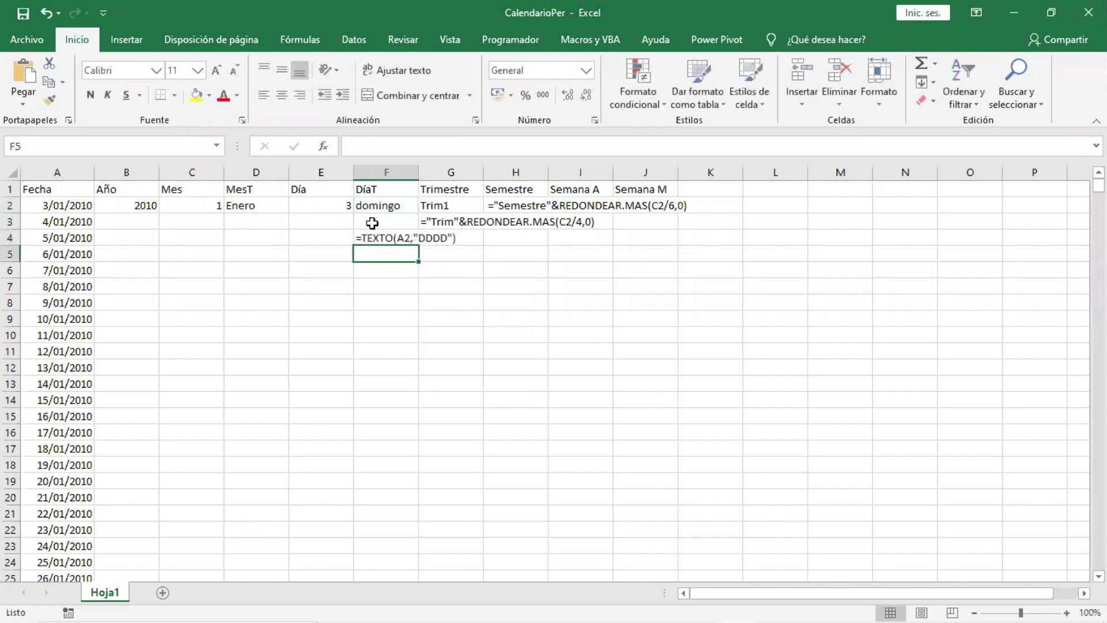
Step: Show the month name formula as text in cell D5 with =FORMULATEXTO(D2)
click(267, 237)
key(Down)
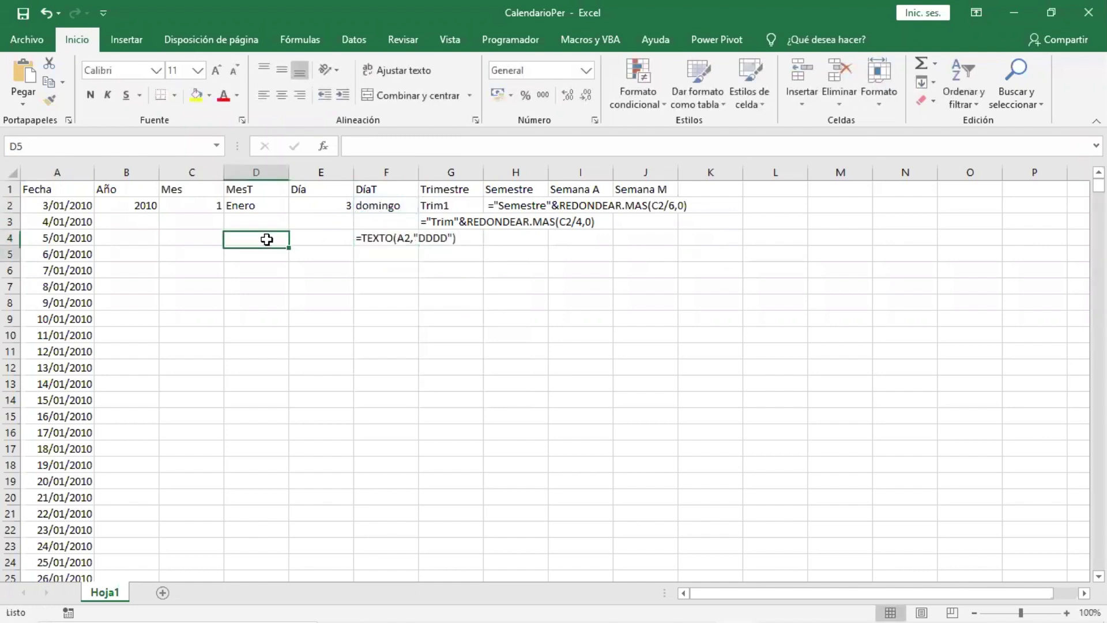
text(=for)
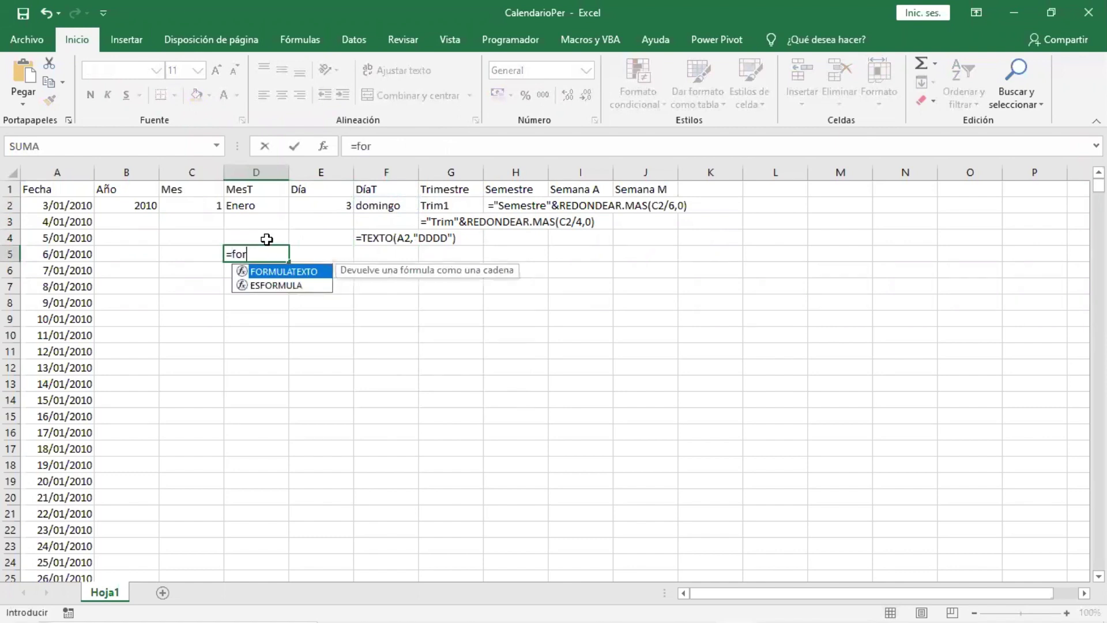
key(Tab)
click(264, 205)
key(Return)
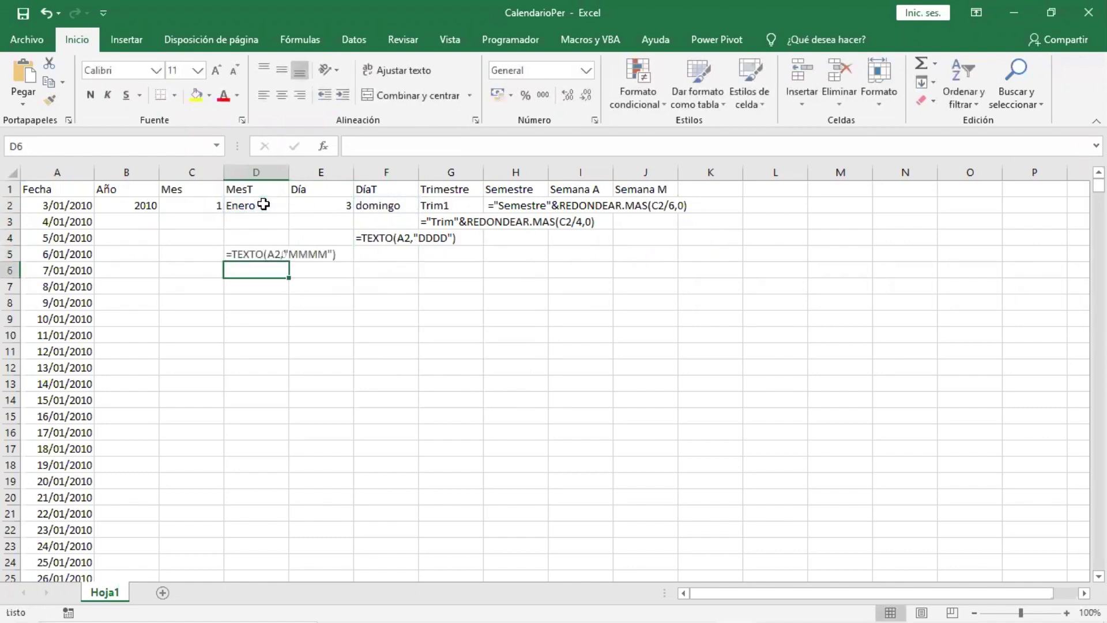
Step: Show the Año formula as text in cell B3 with =FORMULATEXTO(B2)
click(150, 219)
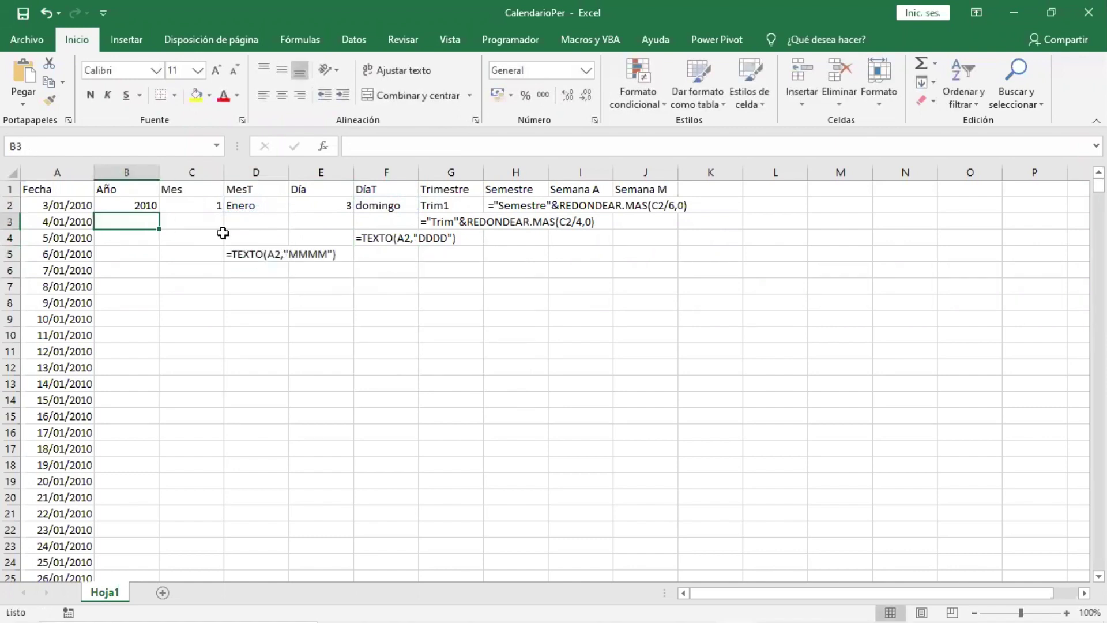
text(0for)
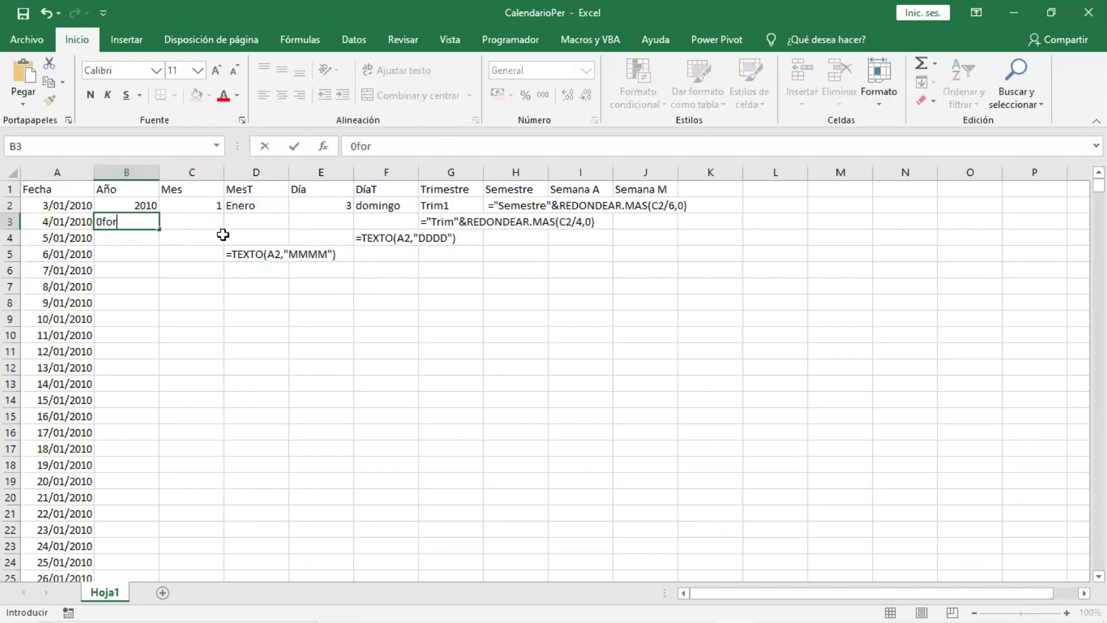
key(BackSpace)
key(BackSpace)
key(BackSpace)
key(BackSpace)
text(=fo)
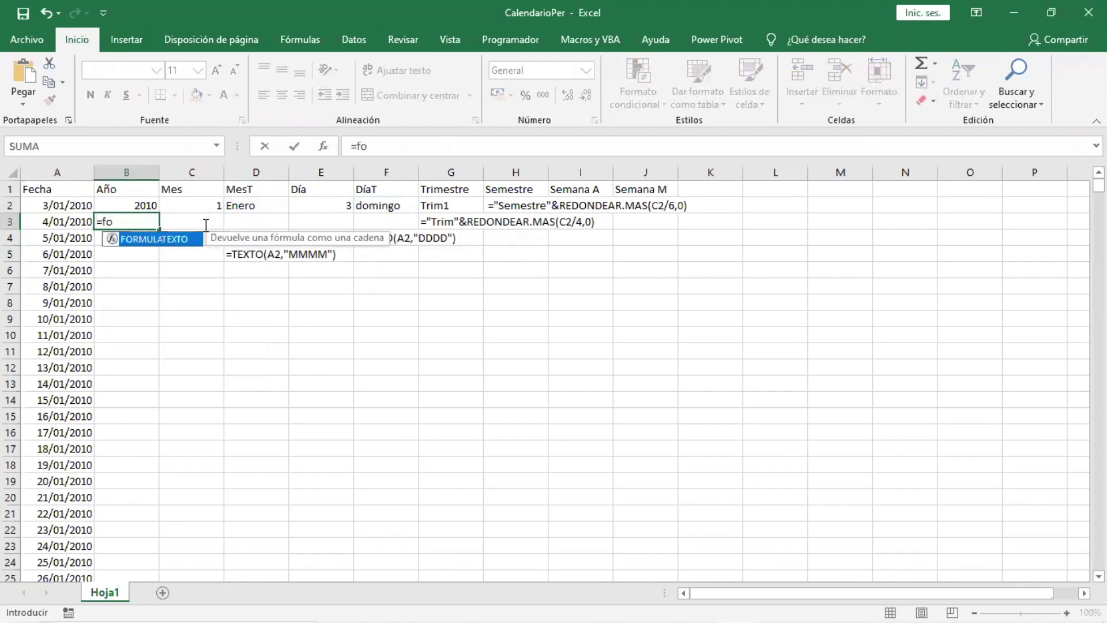
key(Tab)
click(140, 204)
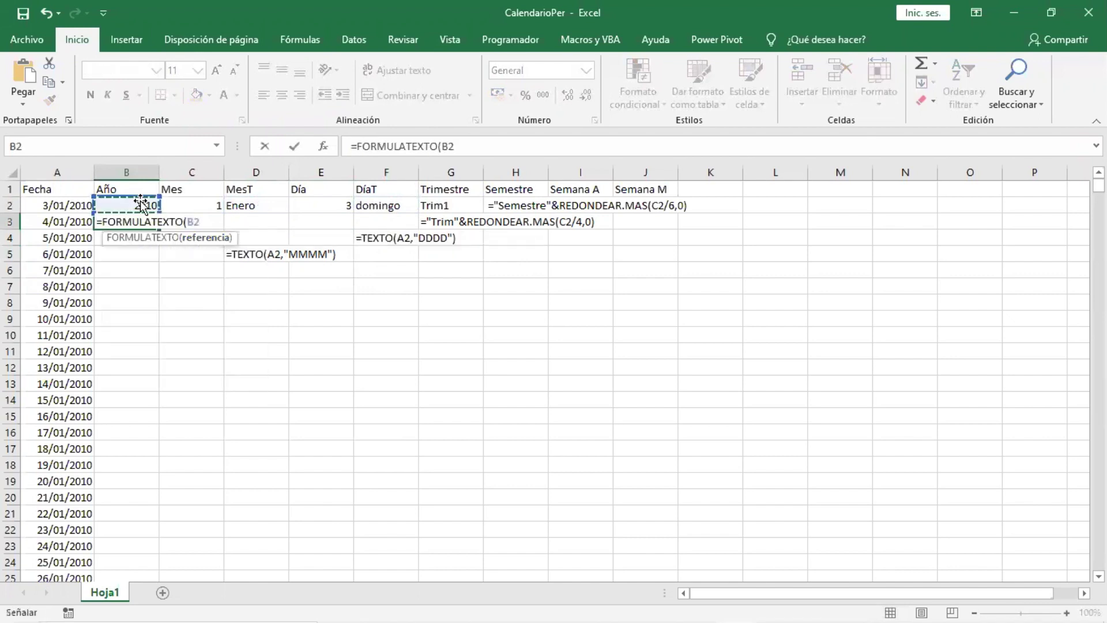
key(Return)
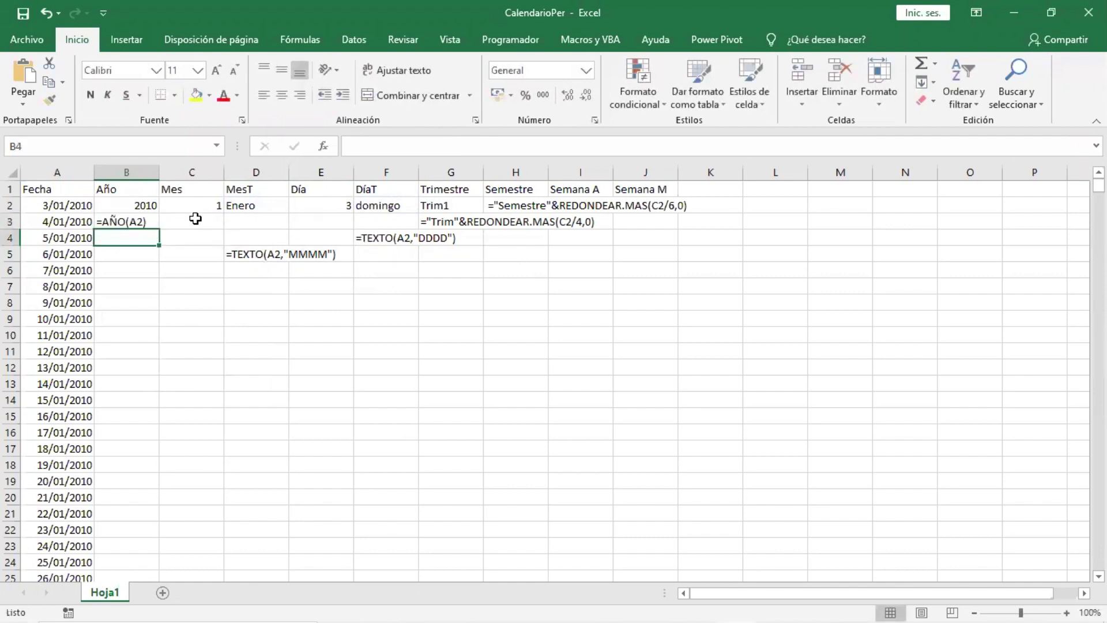
Step: Show the Mes formula as text in cell C3 with =FORMULATEXTO(C2)
key(Up)
key(Right)
text(=)
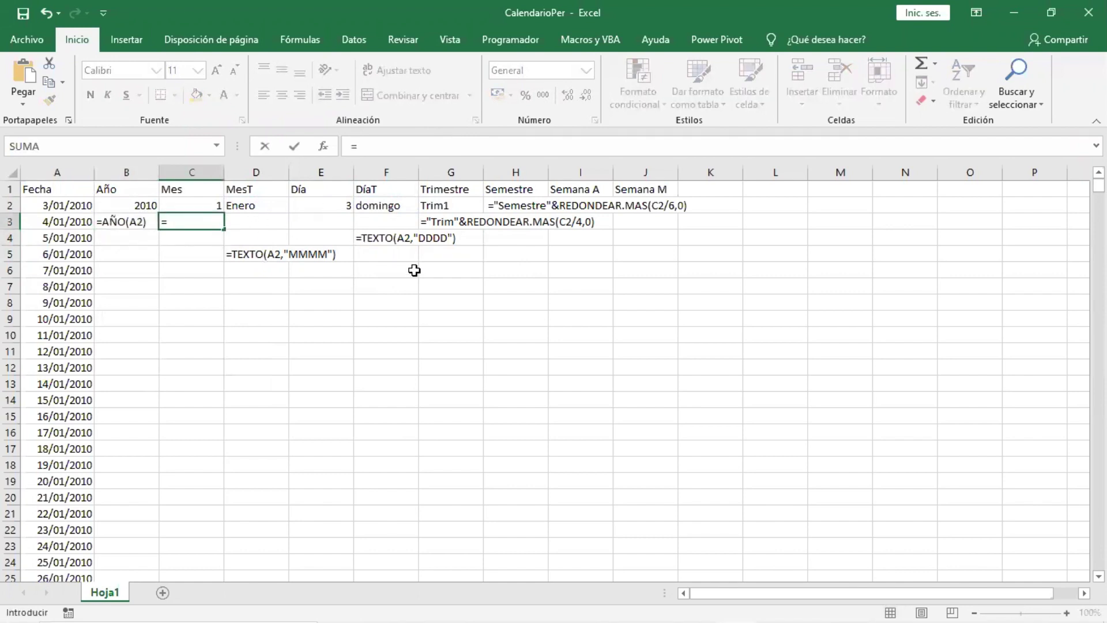
text(fr)
key(BackSpace)
text(or)
key(Tab)
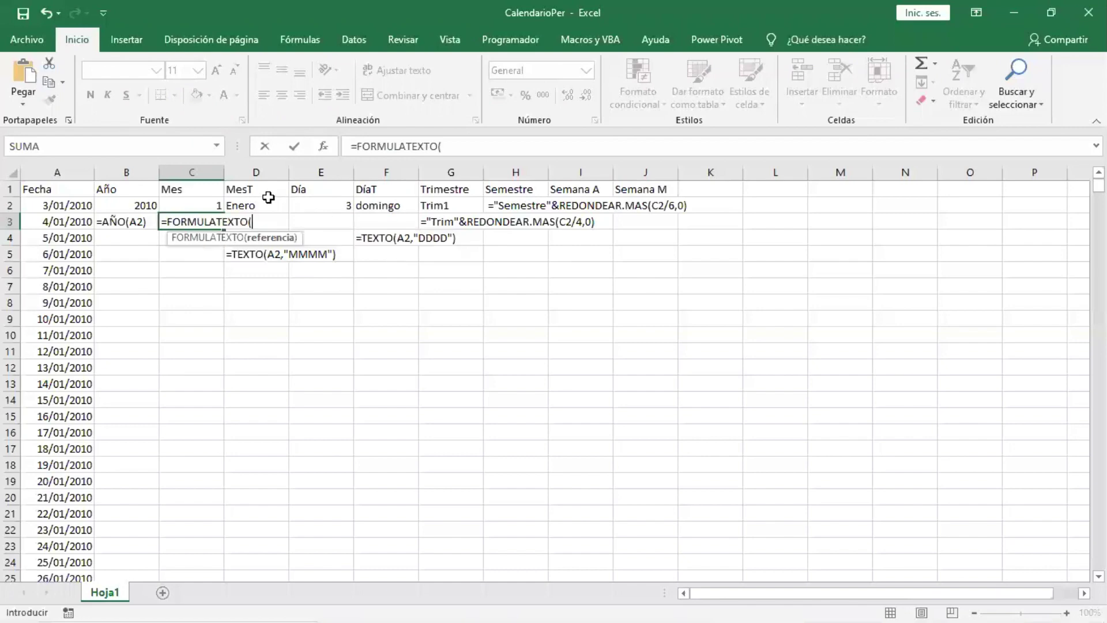
click(193, 206)
key(Return)
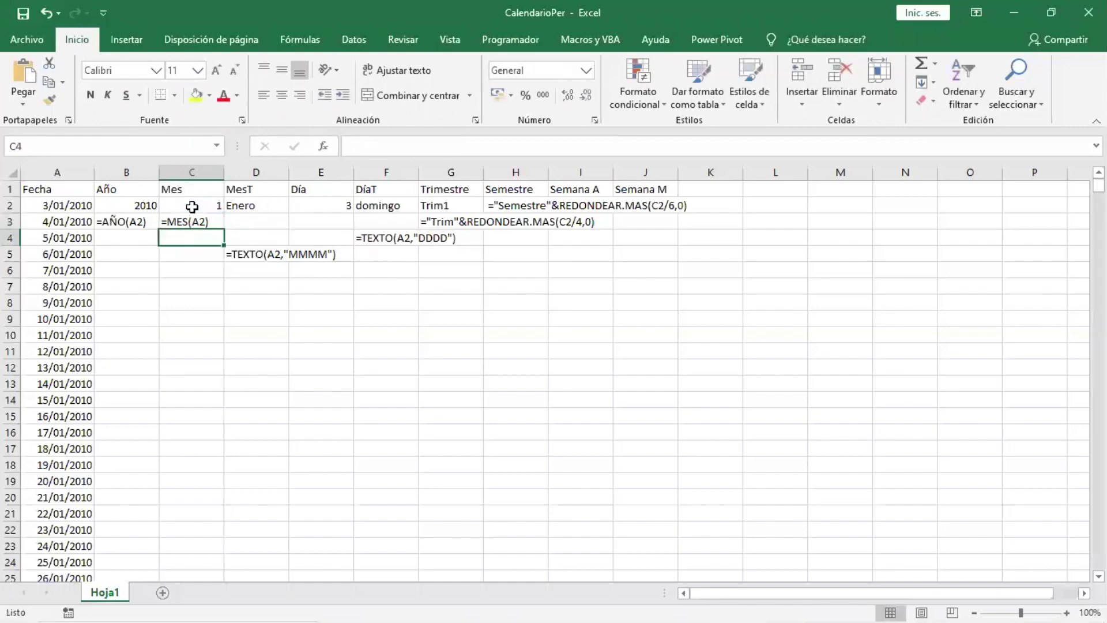
Step: Show the Día formula as text in cell E3 with =FORMULATEXTO(E2)
click(324, 218)
text(=)
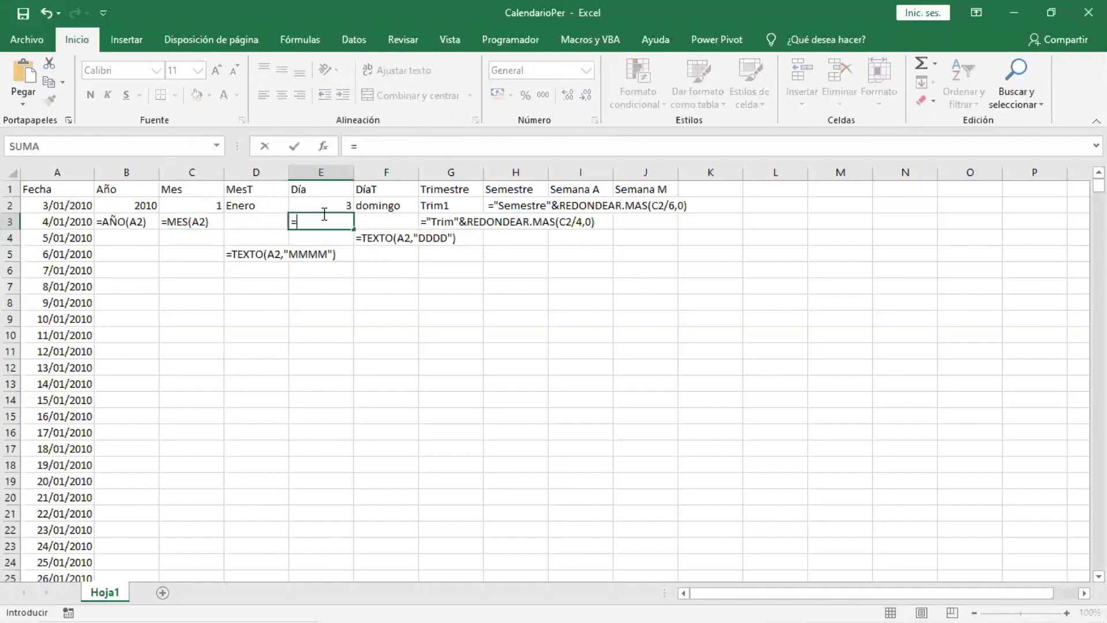
text(for)
key(Tab)
click(325, 205)
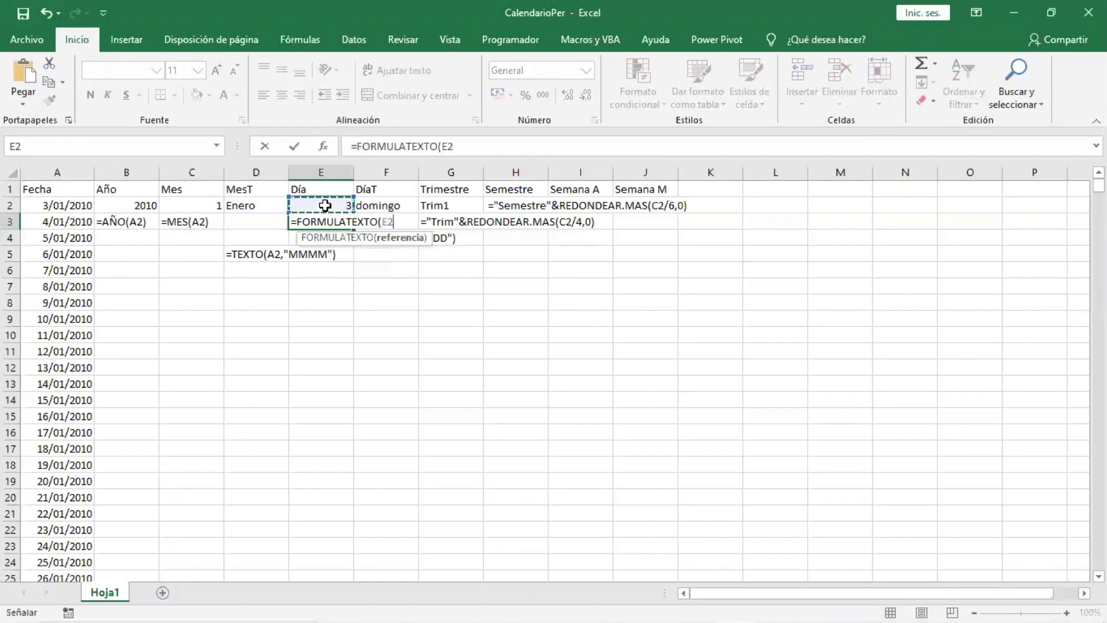
key(Return)
click(543, 288)
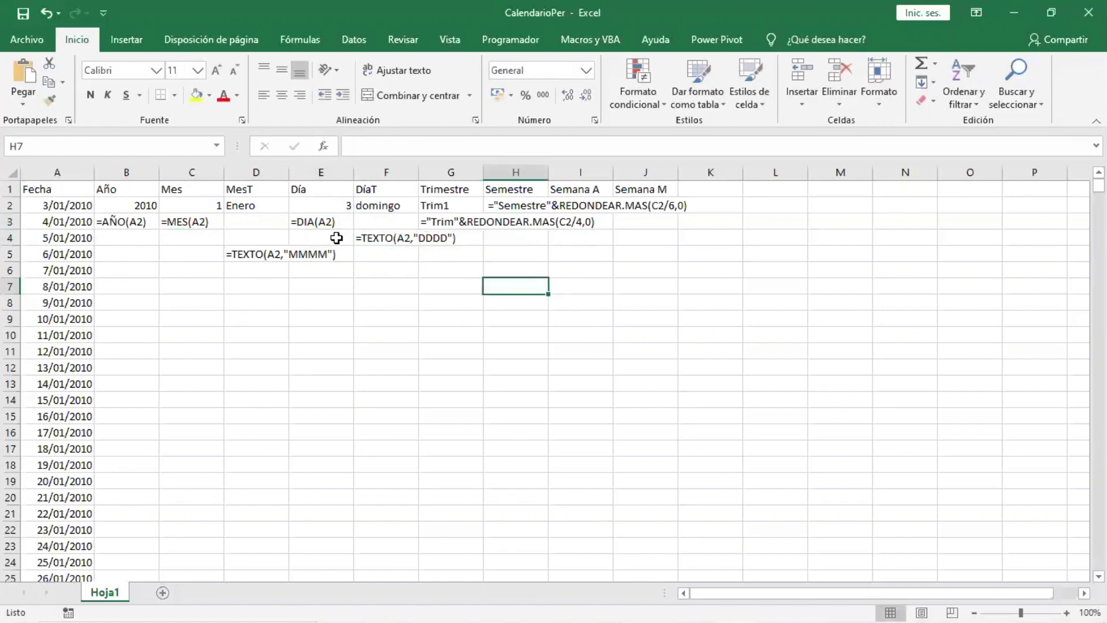
Step: Review the year, month, day, weekday and quarter formulas against the source date in A2
click(126, 220)
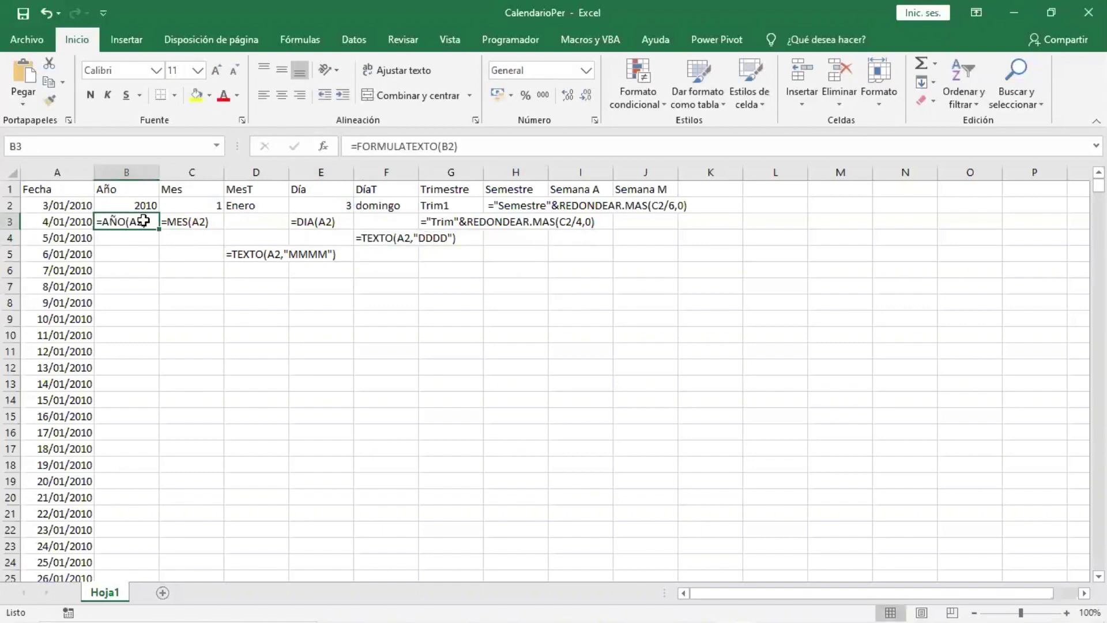
click(68, 204)
click(185, 225)
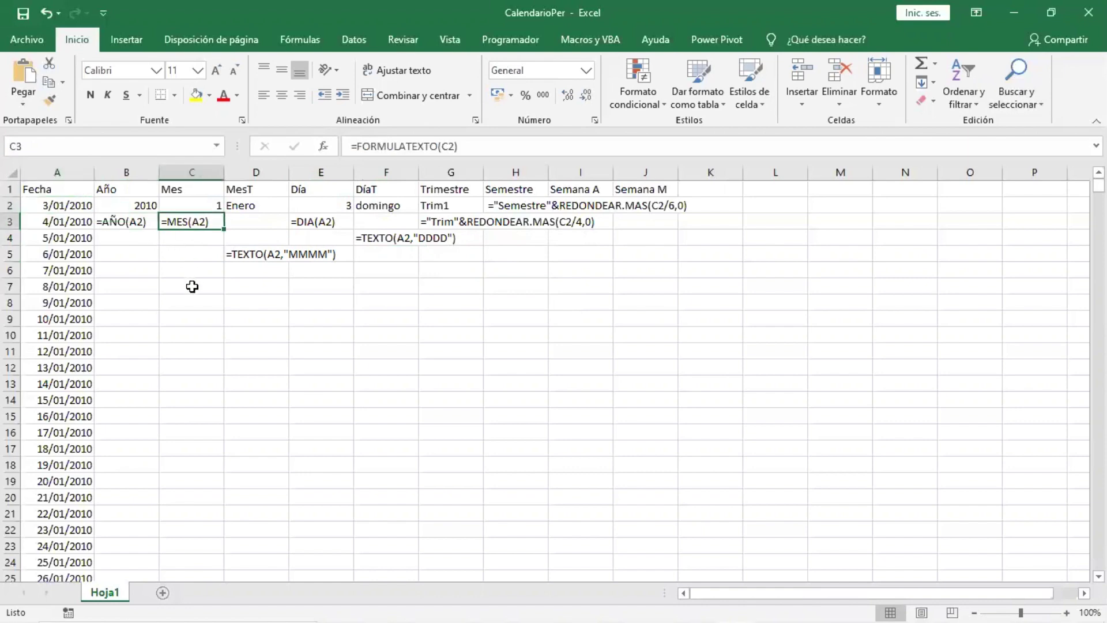
click(198, 205)
click(43, 206)
click(311, 223)
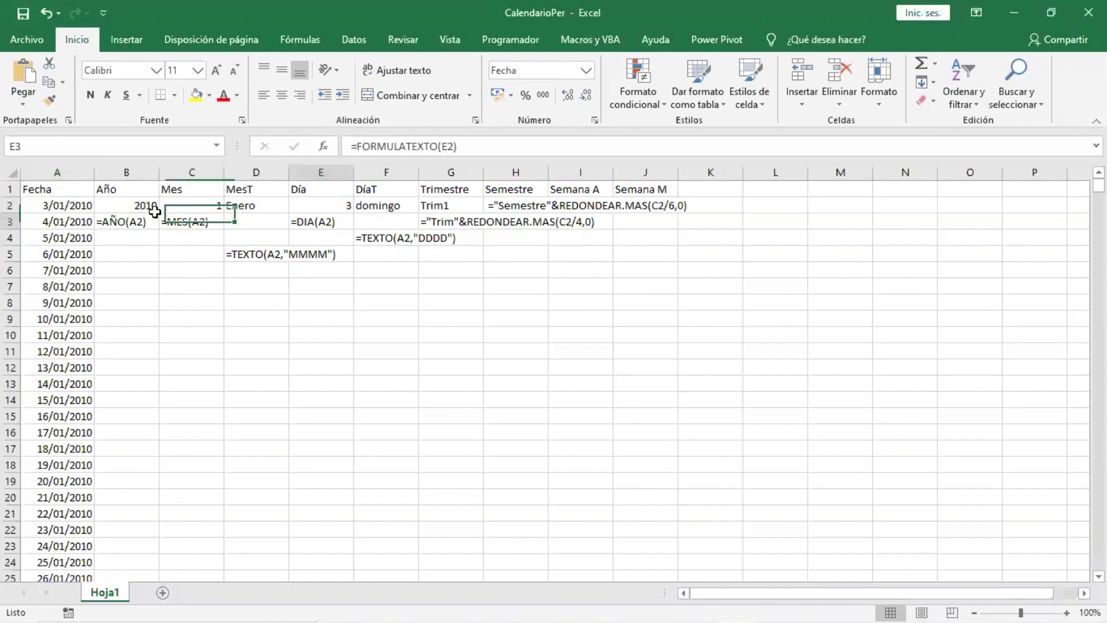
click(81, 205)
click(252, 207)
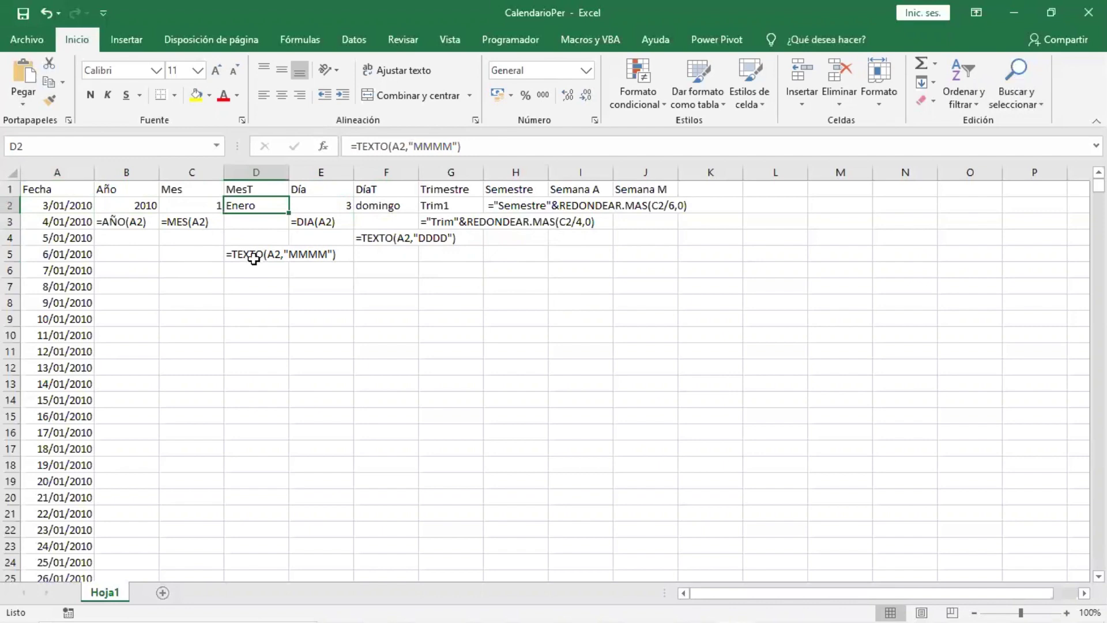
click(254, 258)
click(78, 206)
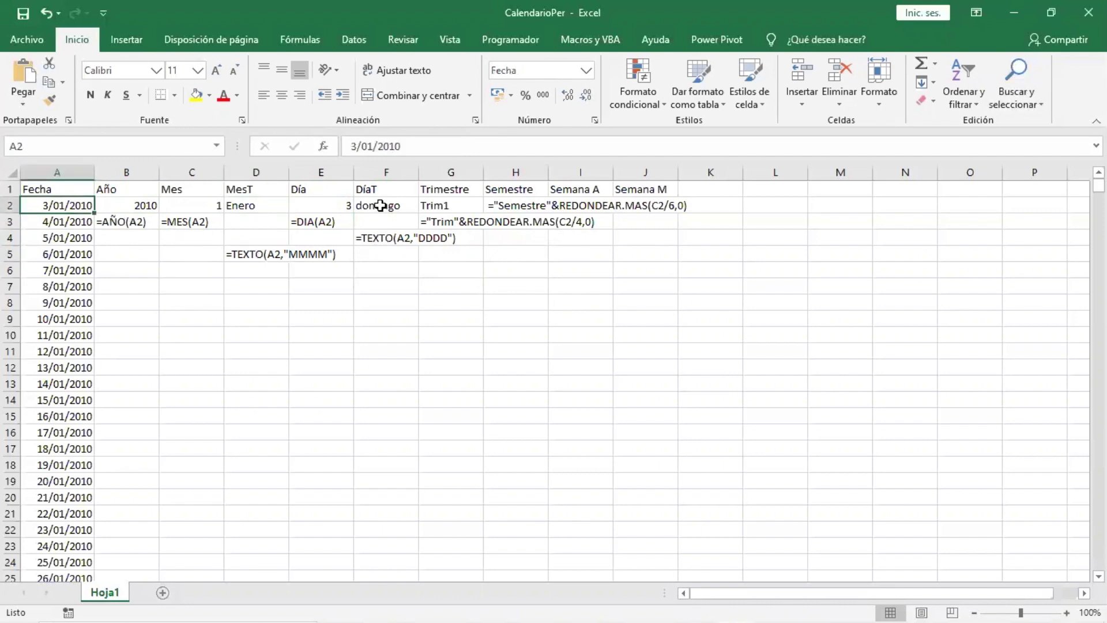
click(381, 205)
click(63, 208)
click(449, 221)
click(69, 209)
click(452, 222)
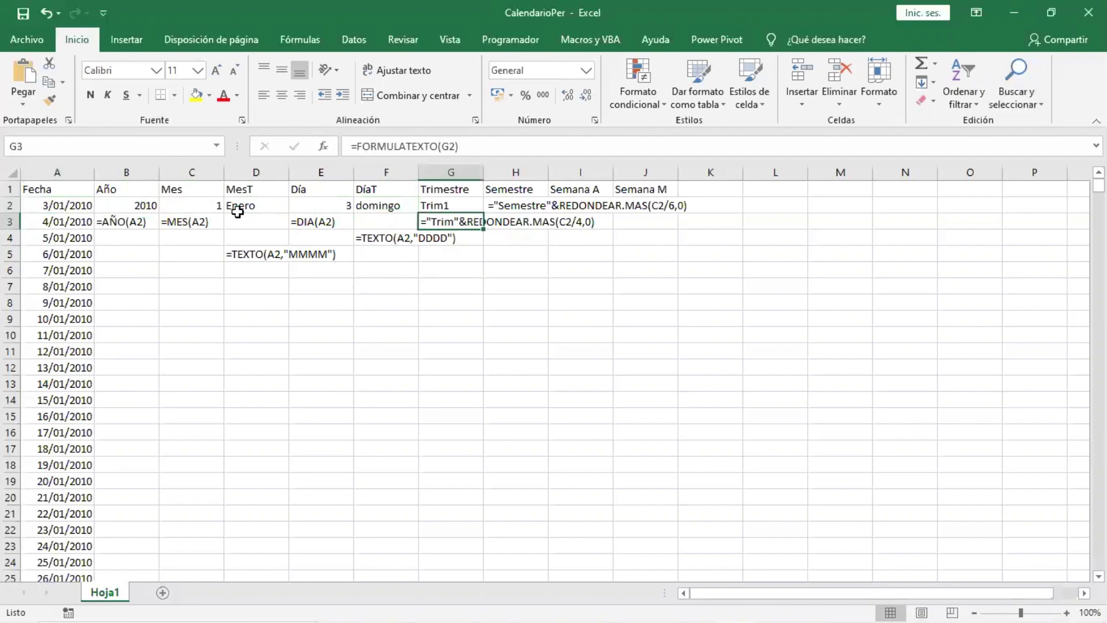
Step: Highlight the Mes value in C2 with a yellow fill and compare it with the Trimestre formula
click(199, 206)
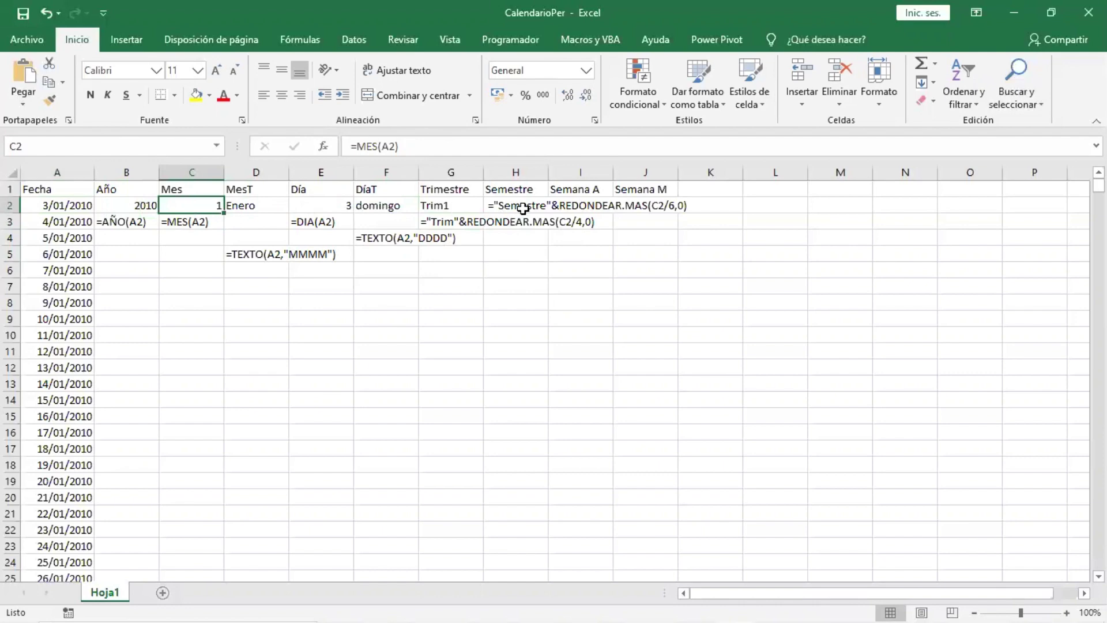
click(196, 97)
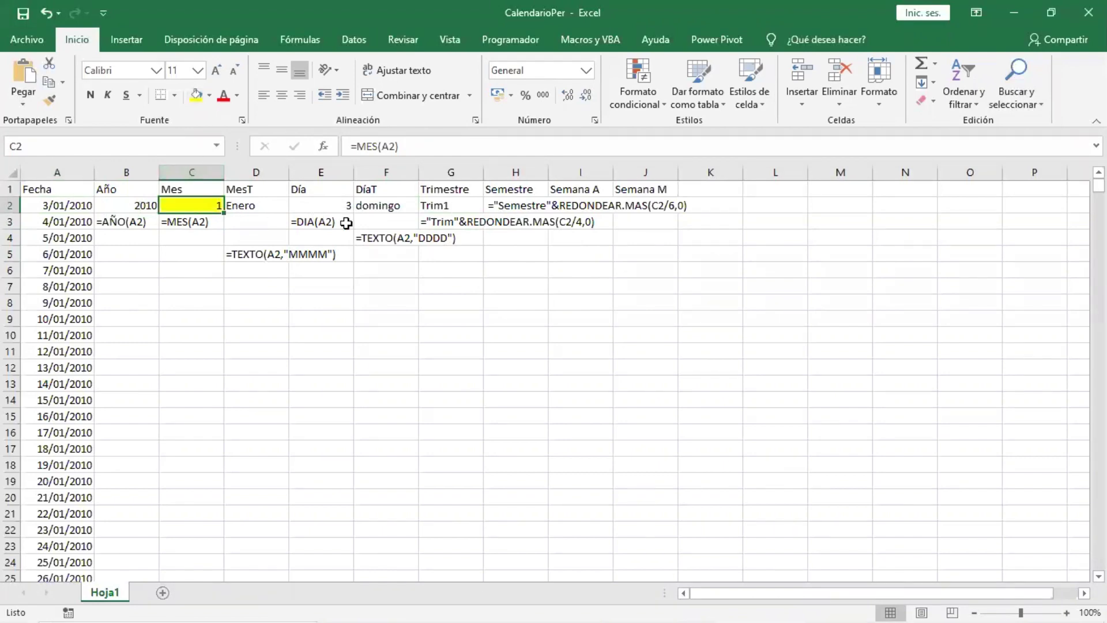
click(465, 220)
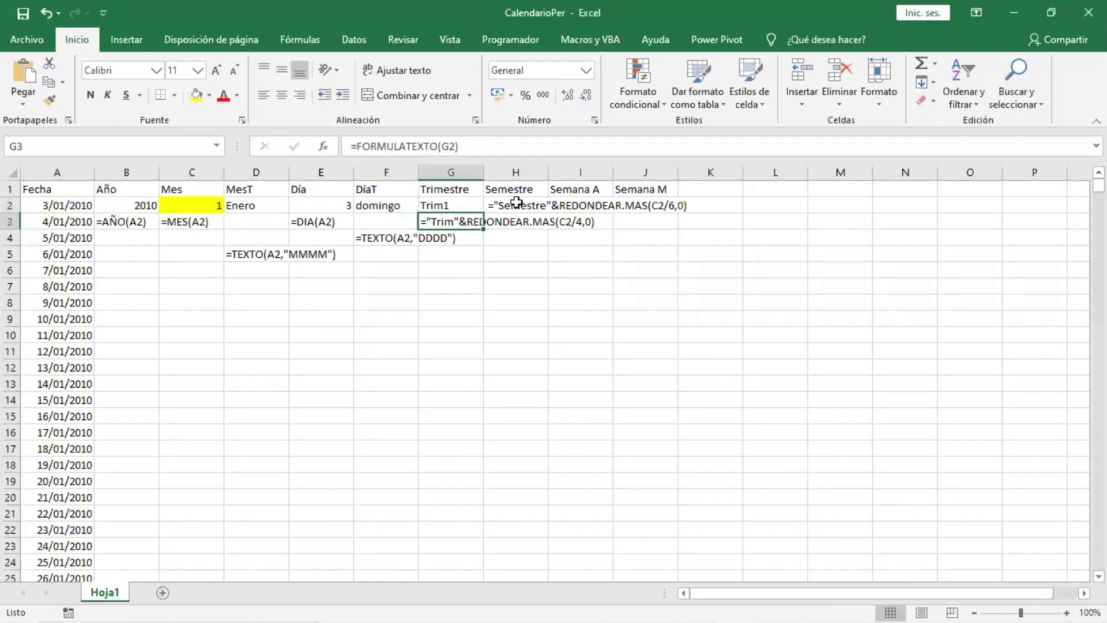
click(212, 202)
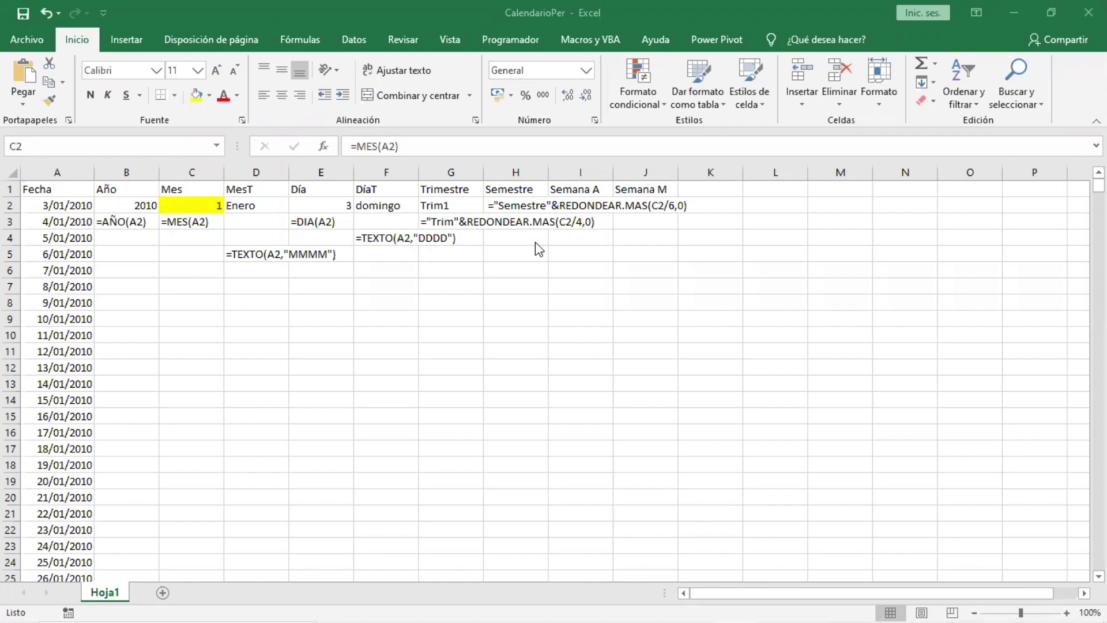
Step: Set up a chronological date series from A2, filled in columns, with the limit 31/12/2014
click(79, 212)
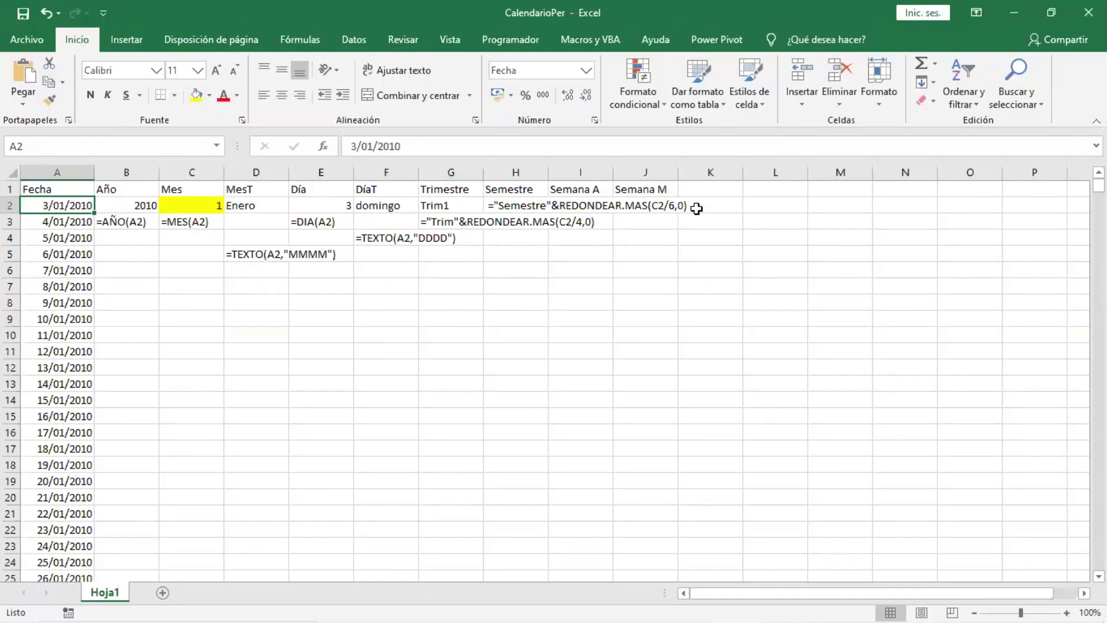
click(923, 82)
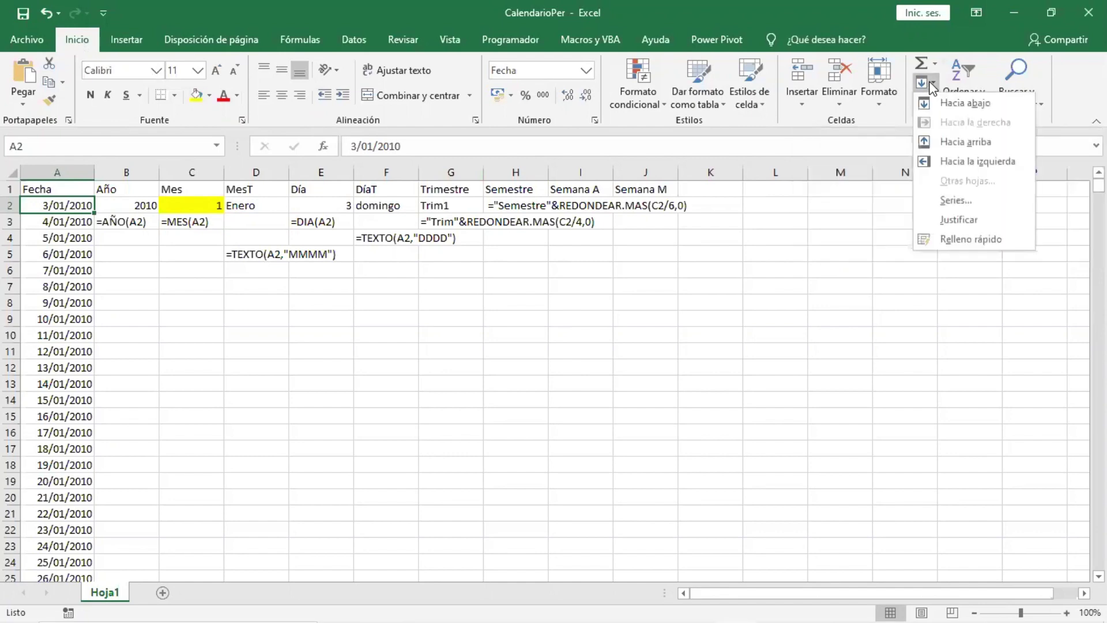
click(968, 205)
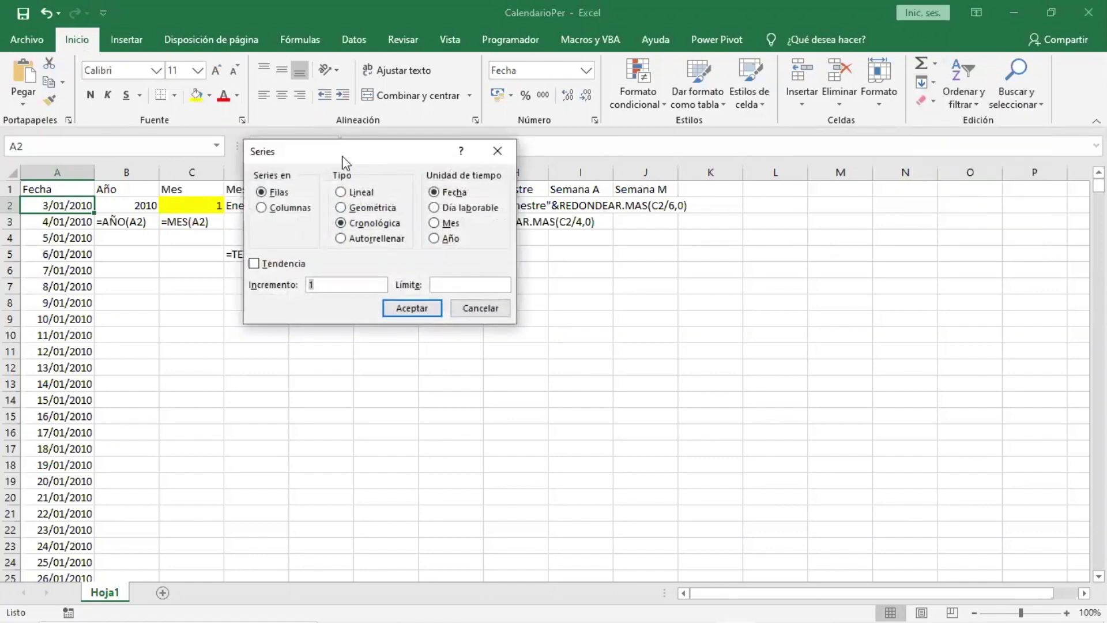
drag(343, 161, 303, 130)
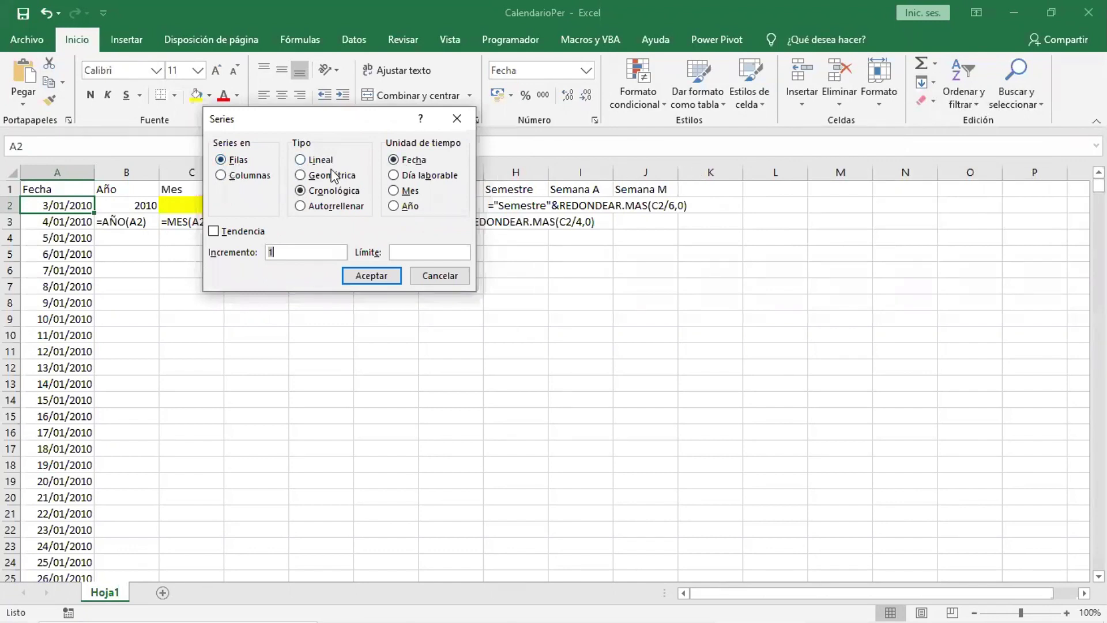
click(244, 177)
click(236, 177)
click(416, 254)
text(31/12/2014)
drag(328, 133, 255, 302)
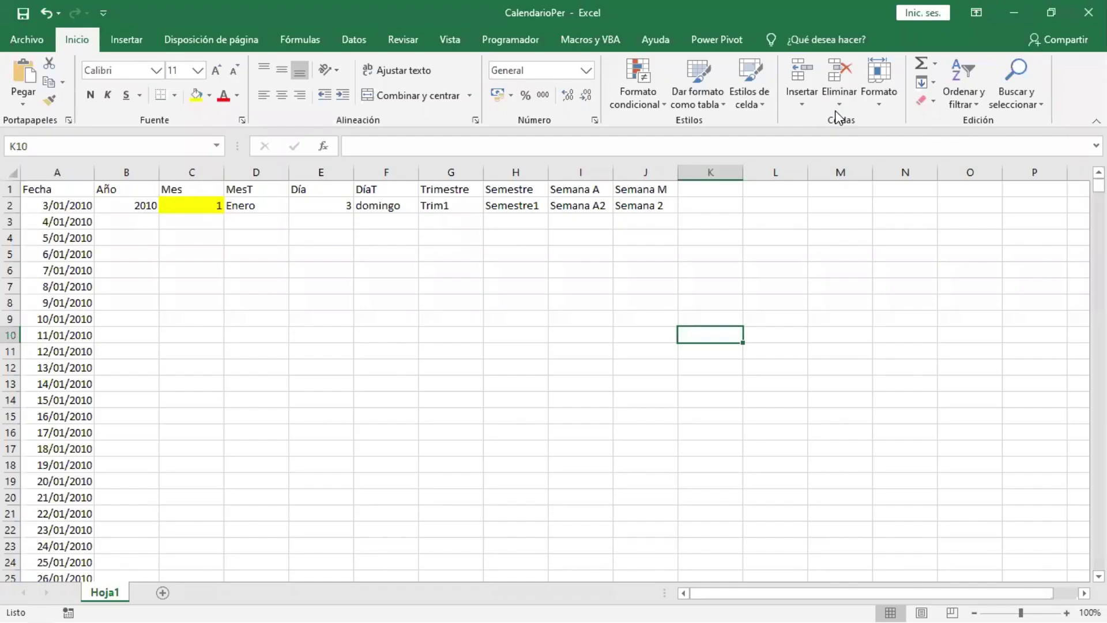
Step: Inspect the week-number formulas in the Semana M and Semana A cells of row 2
double_click(648, 206)
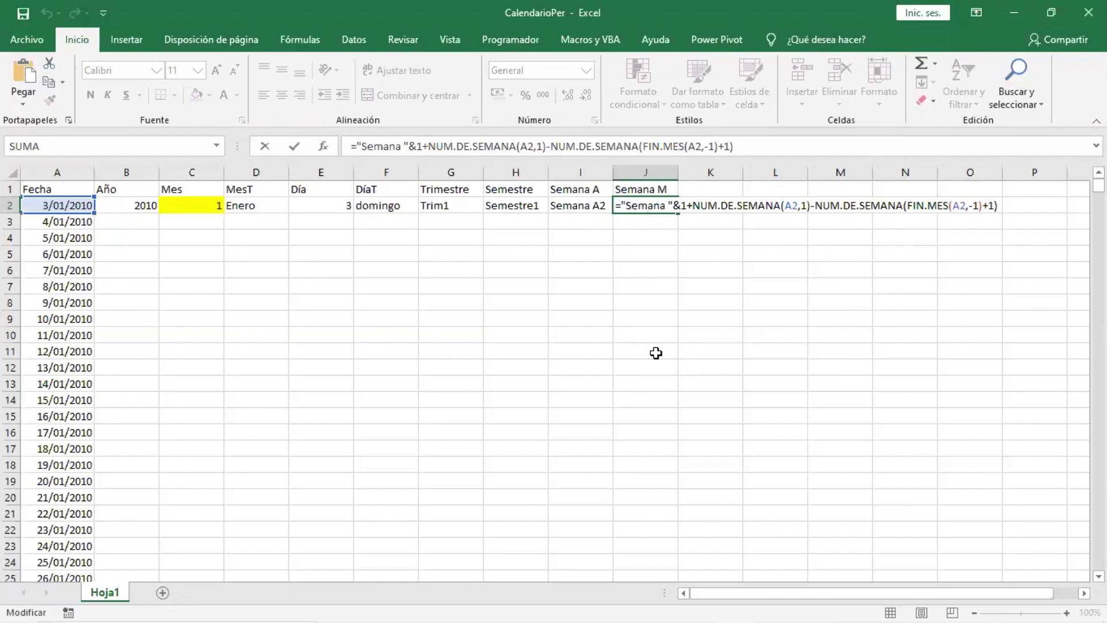
double_click(595, 206)
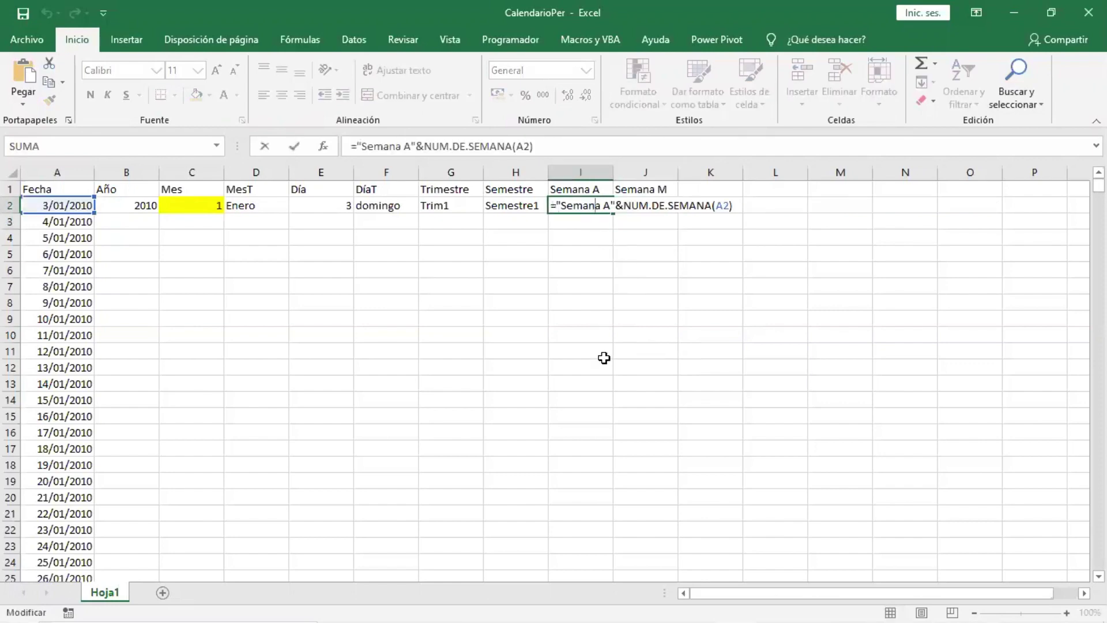
key(Return)
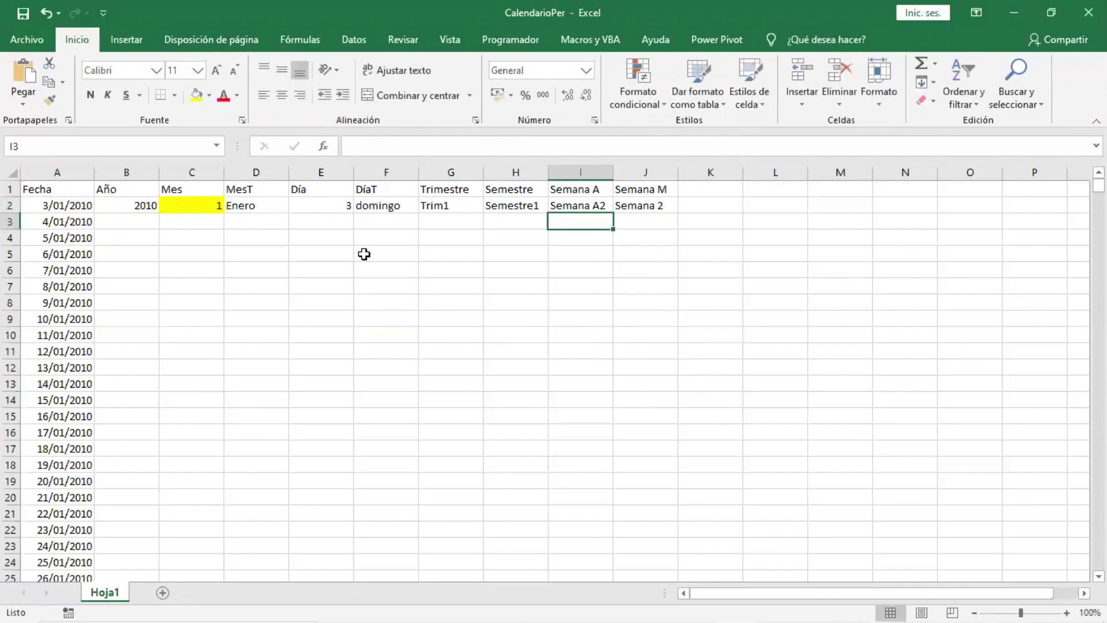
Step: Remove the yellow fill from the Mes cell C2
click(205, 214)
click(205, 212)
click(209, 96)
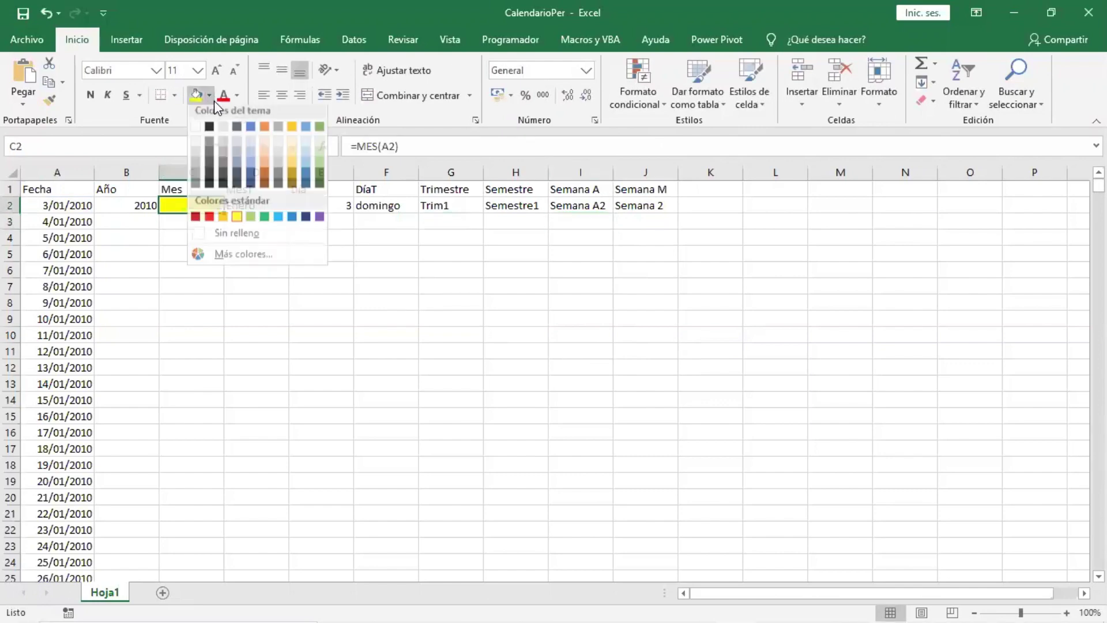
click(190, 287)
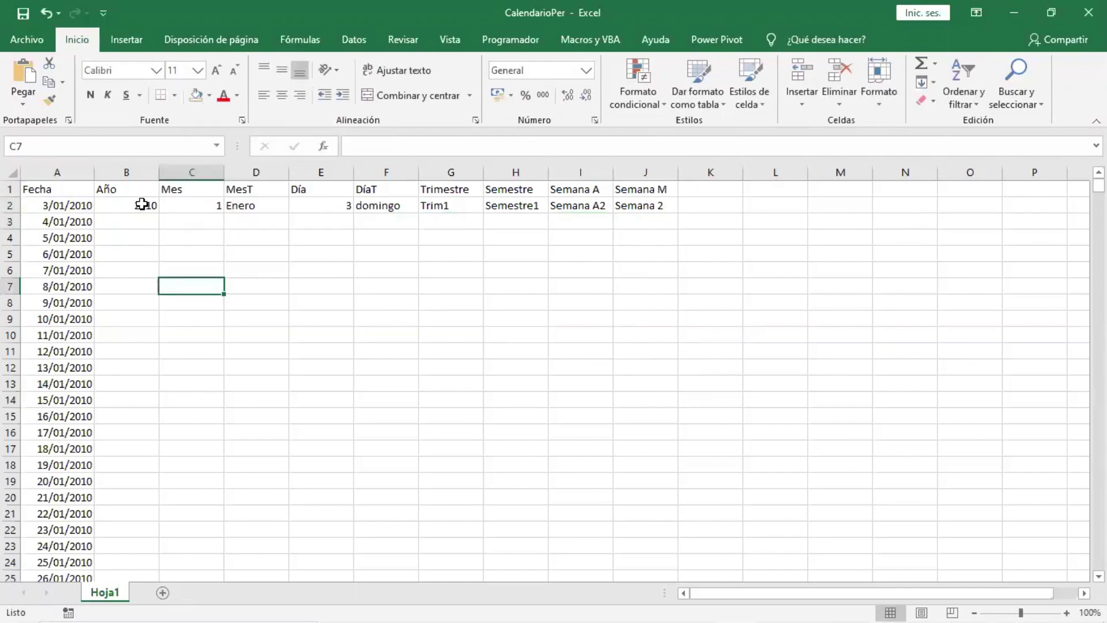
Step: Fill the Año and Mes formulas from B2 and C2 down to the last date
click(143, 205)
double_click(157, 214)
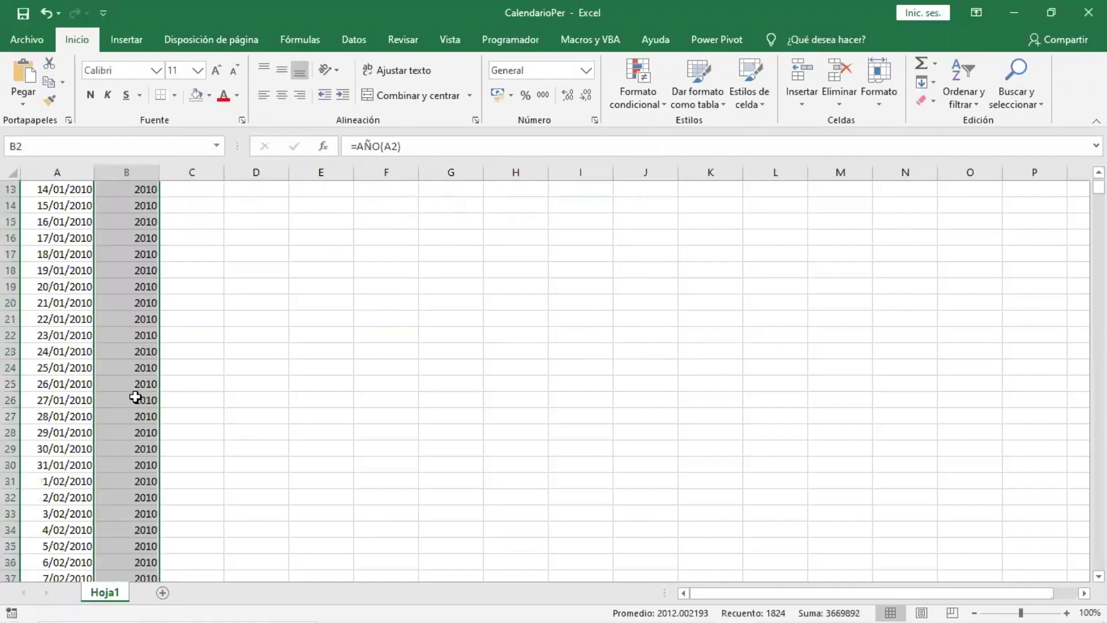
click(198, 206)
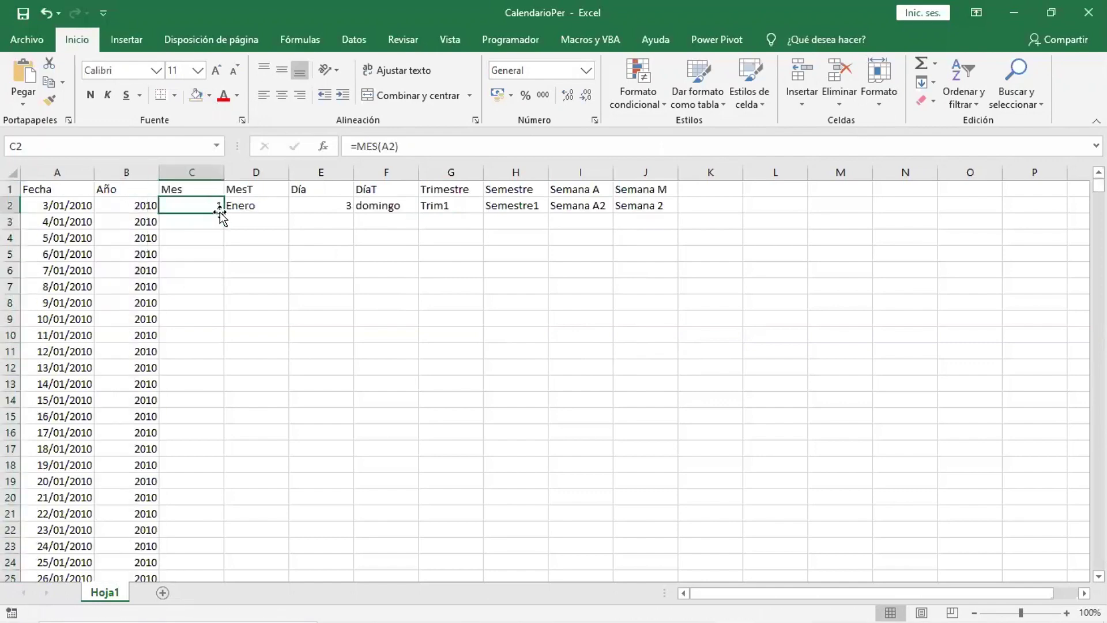
double_click(224, 213)
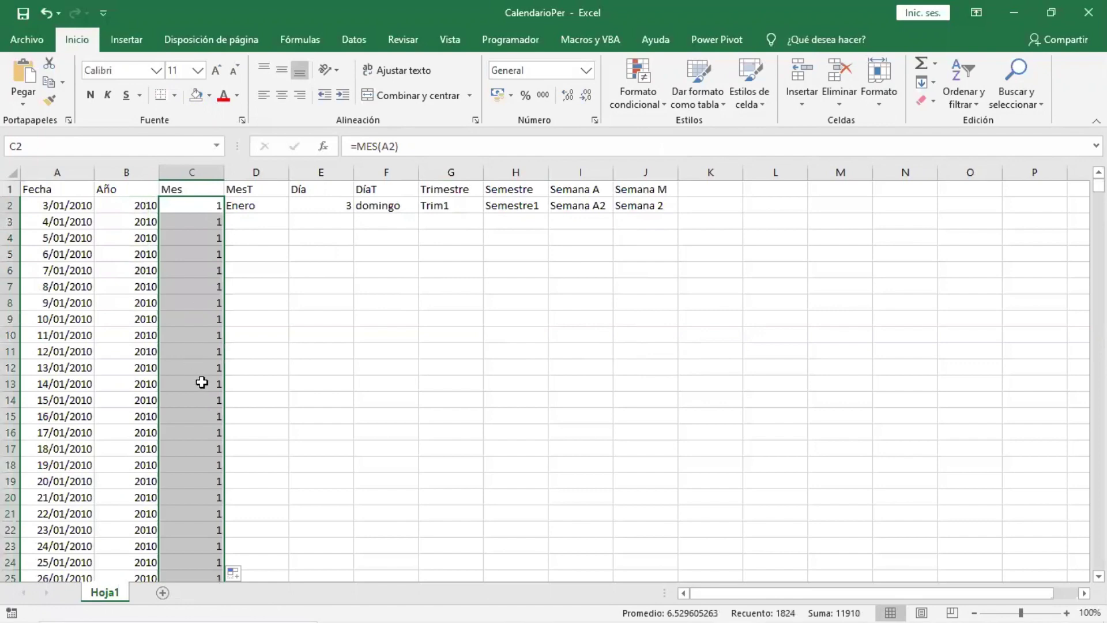
scroll(202, 383, down, 8)
scroll(201, 383, down, 10)
scroll(201, 382, up, 14)
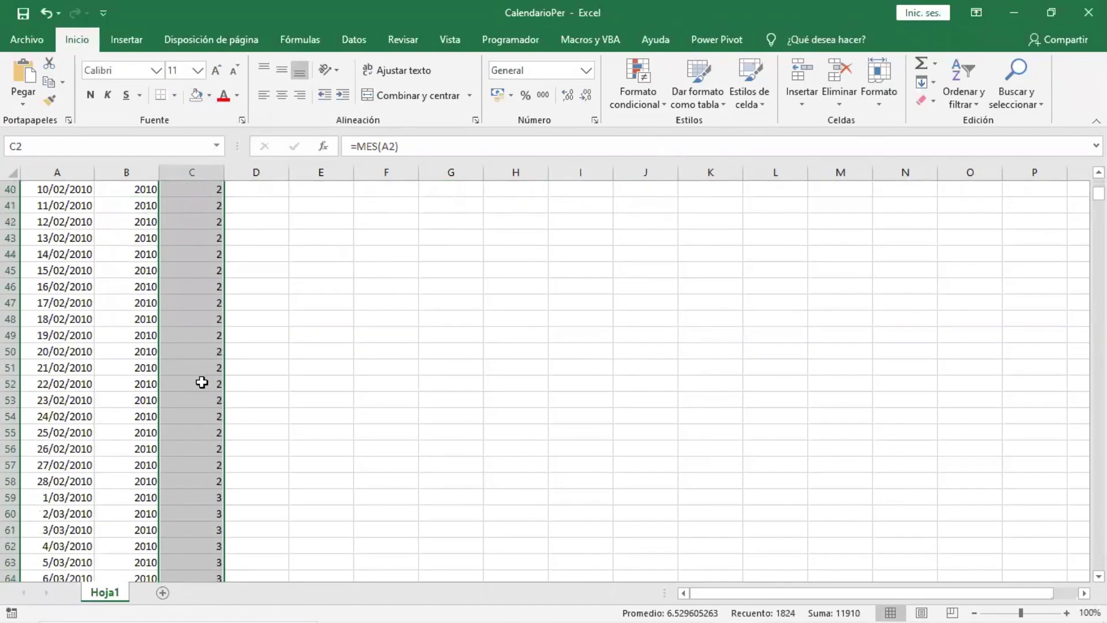
scroll(201, 383, up, 4)
Step: Fill the MesT and Día formulas from D2 and E2 down to the last date
click(282, 206)
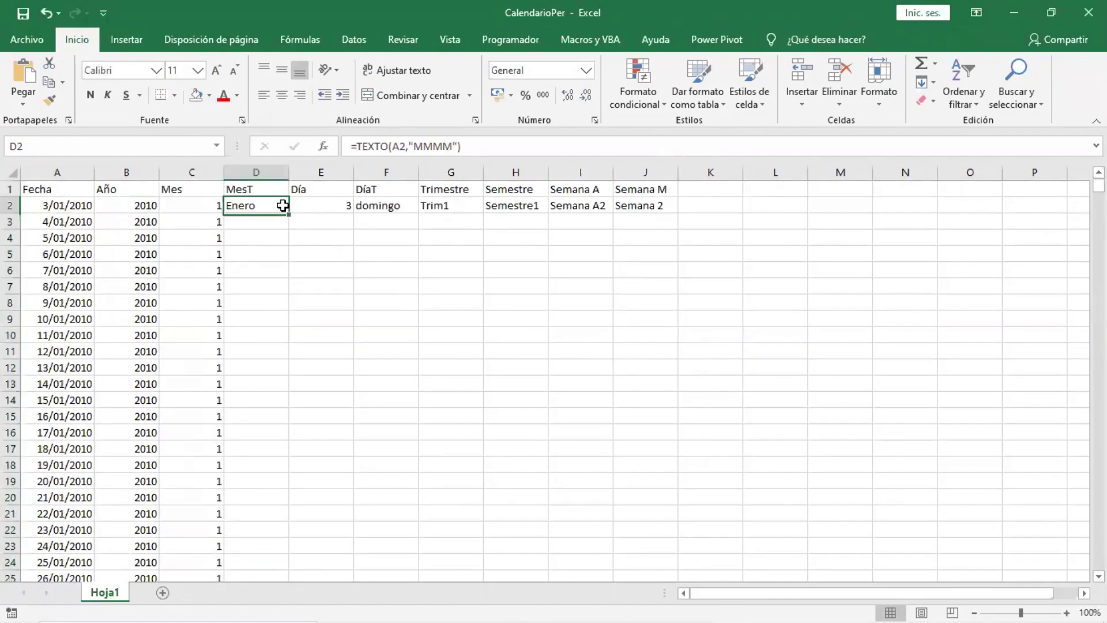
double_click(290, 213)
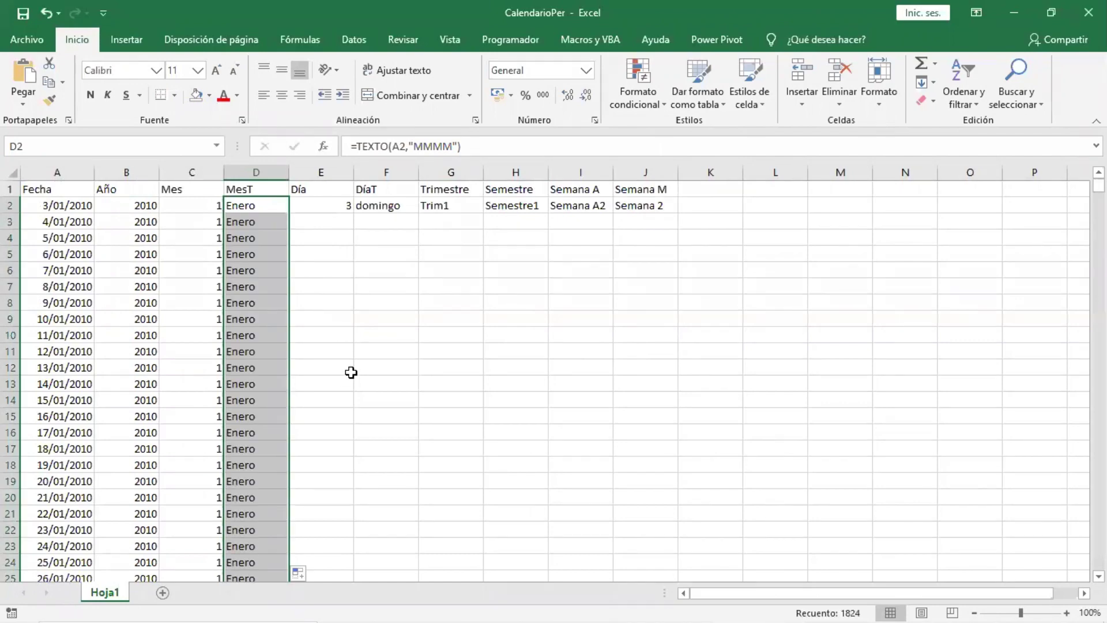
scroll(349, 375, down, 7)
scroll(349, 376, up, 7)
click(322, 213)
double_click(351, 213)
Step: Fill the DíaT and Trimestre formulas from F2 and G2 down to the last date
click(397, 208)
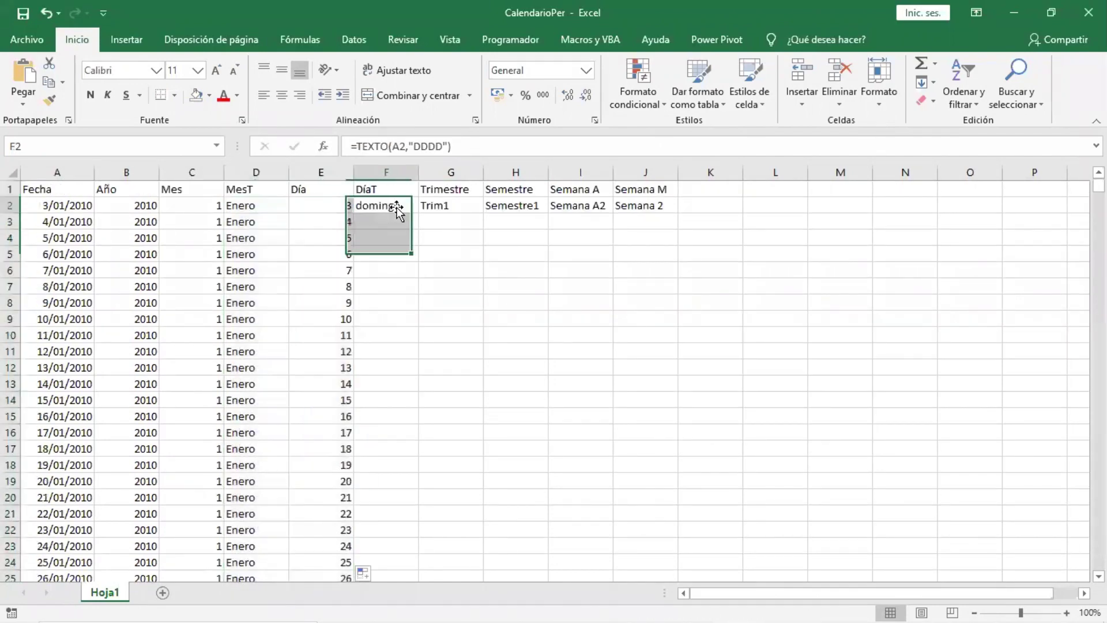
double_click(417, 214)
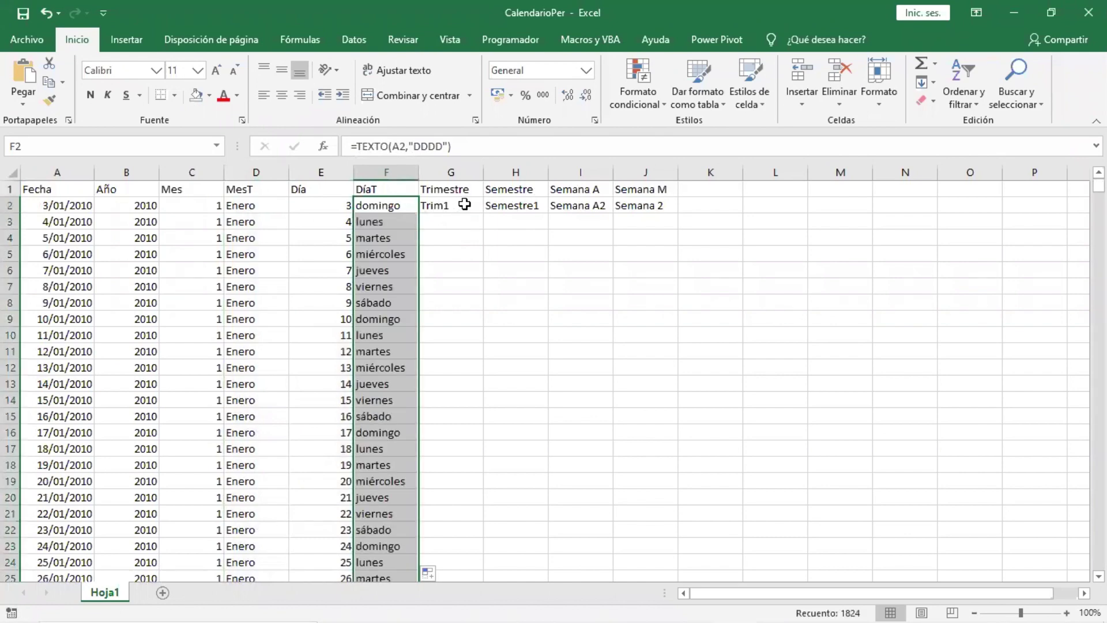
click(464, 206)
double_click(486, 212)
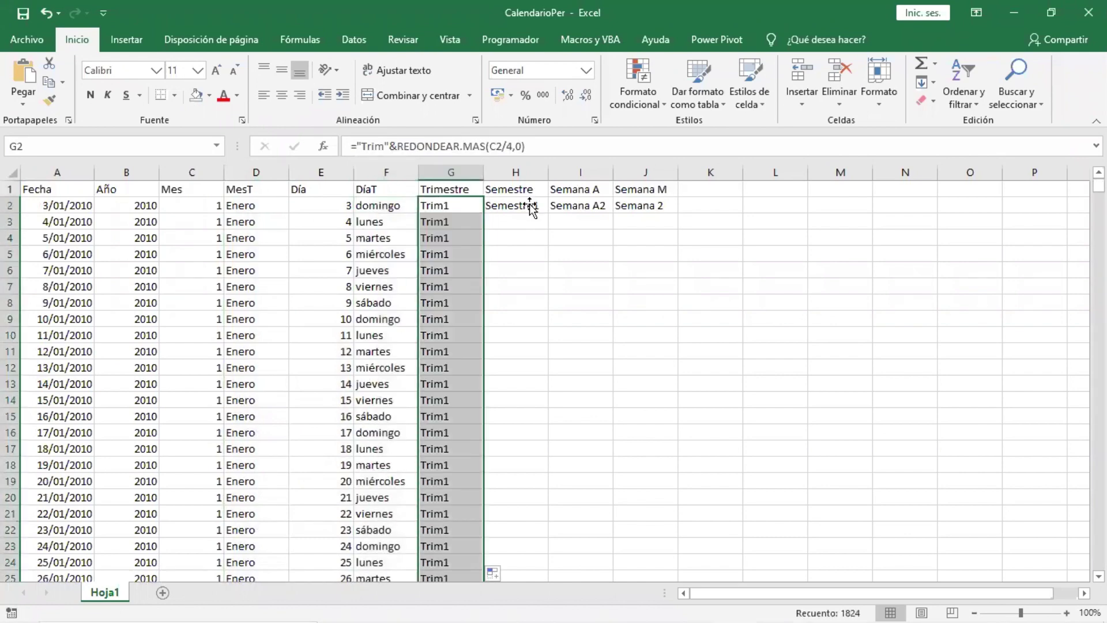
Step: Examine the filled Trimestre column against the month numbers to check at which date the quarter changes
click(531, 206)
scroll(444, 366, down, 18)
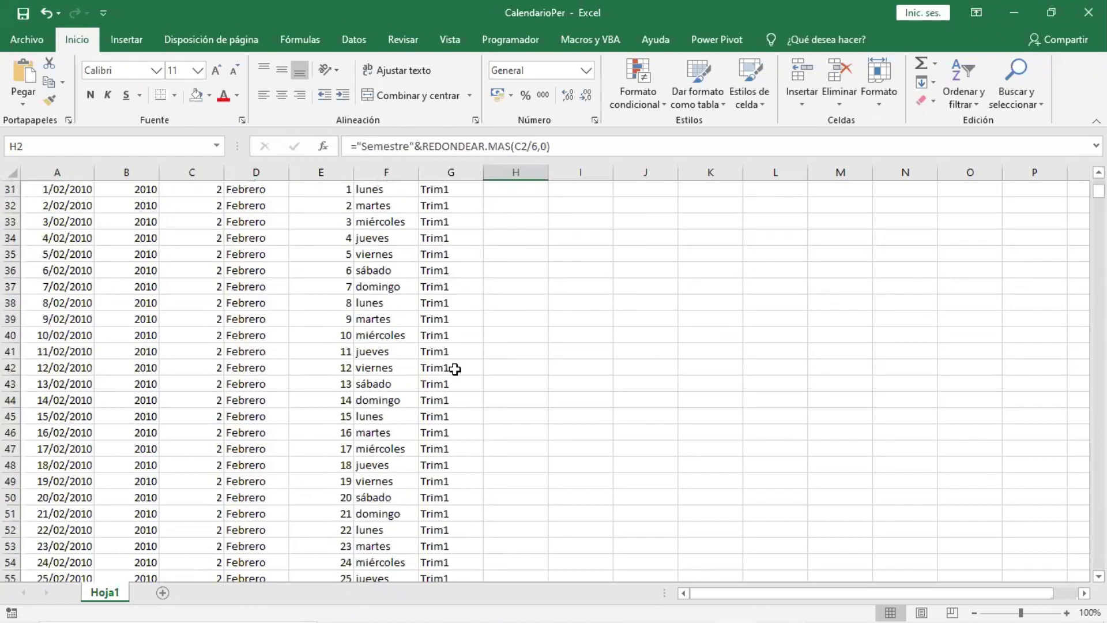
scroll(455, 369, down, 19)
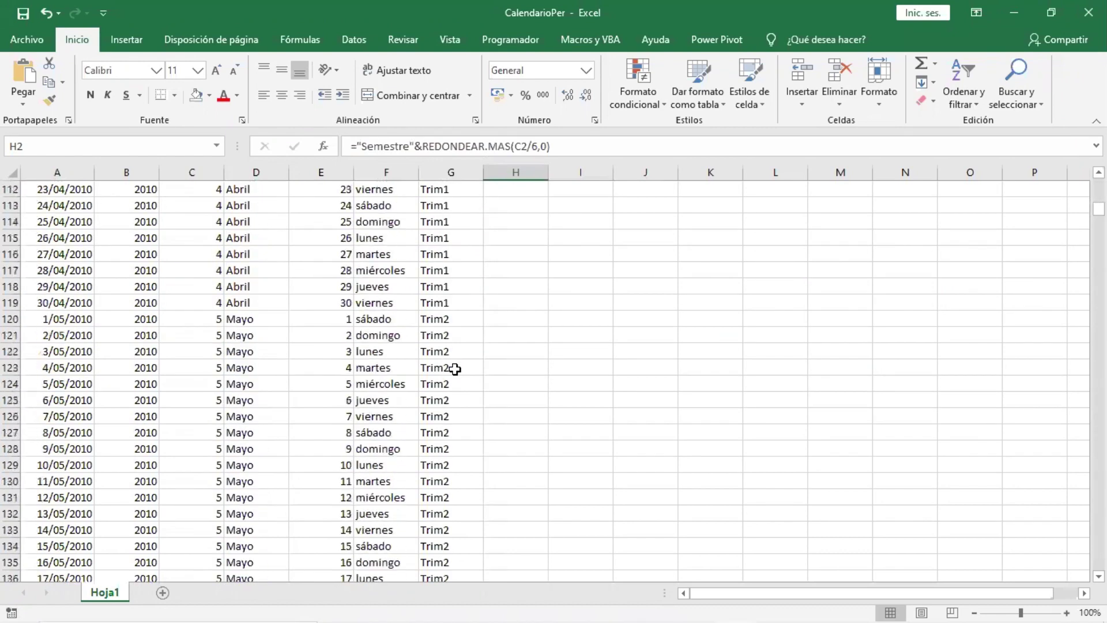
drag(440, 319, 70, 320)
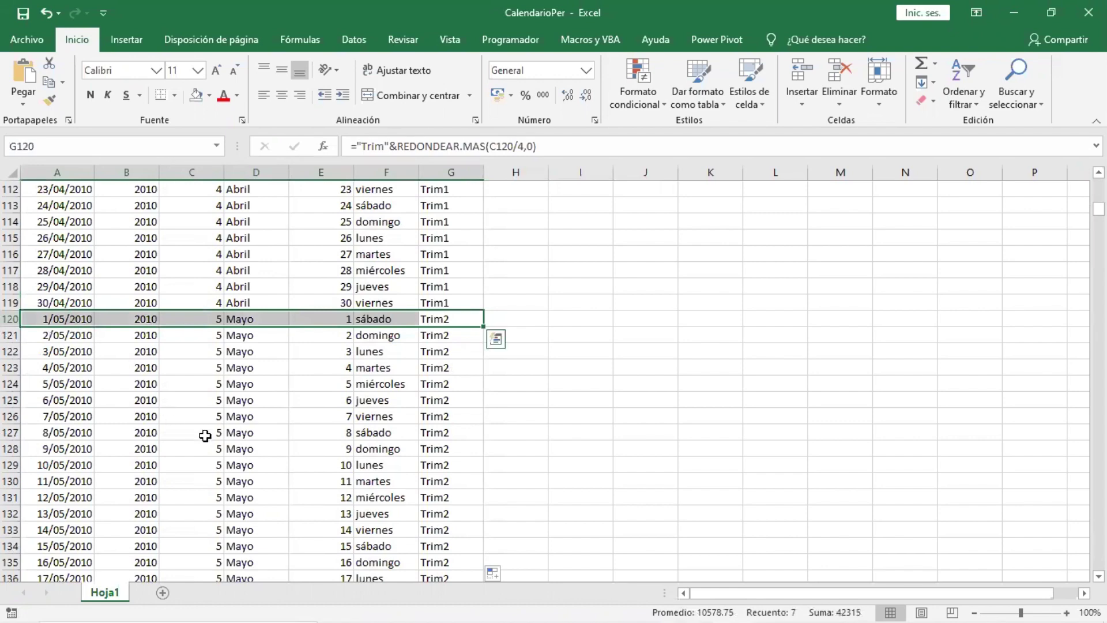
scroll(205, 436, up, 2)
scroll(205, 435, up, 7)
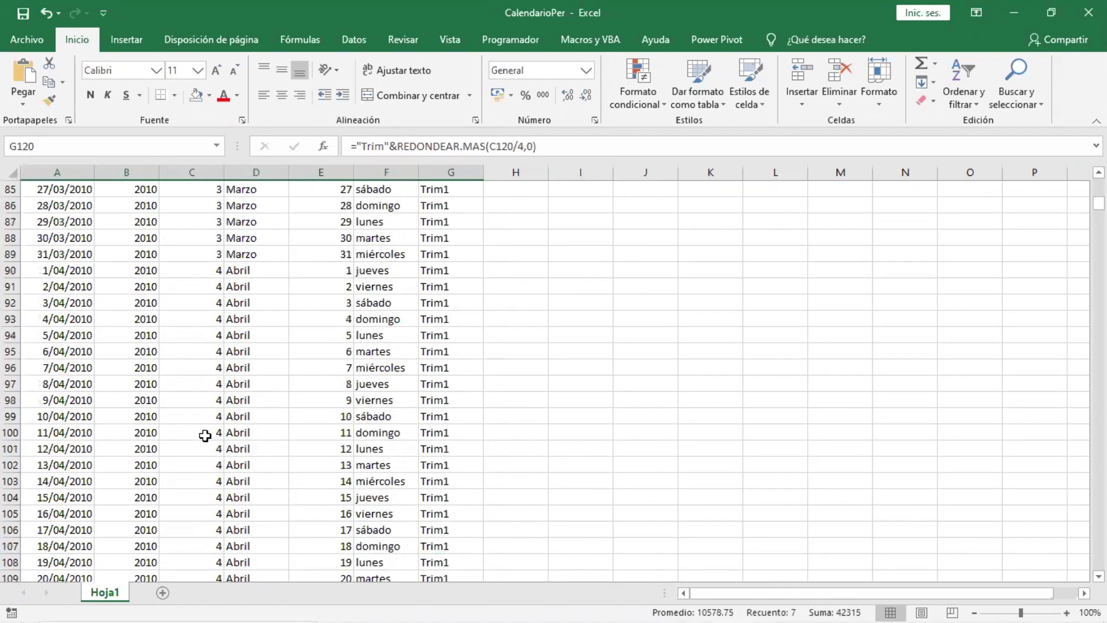
scroll(205, 436, up, 17)
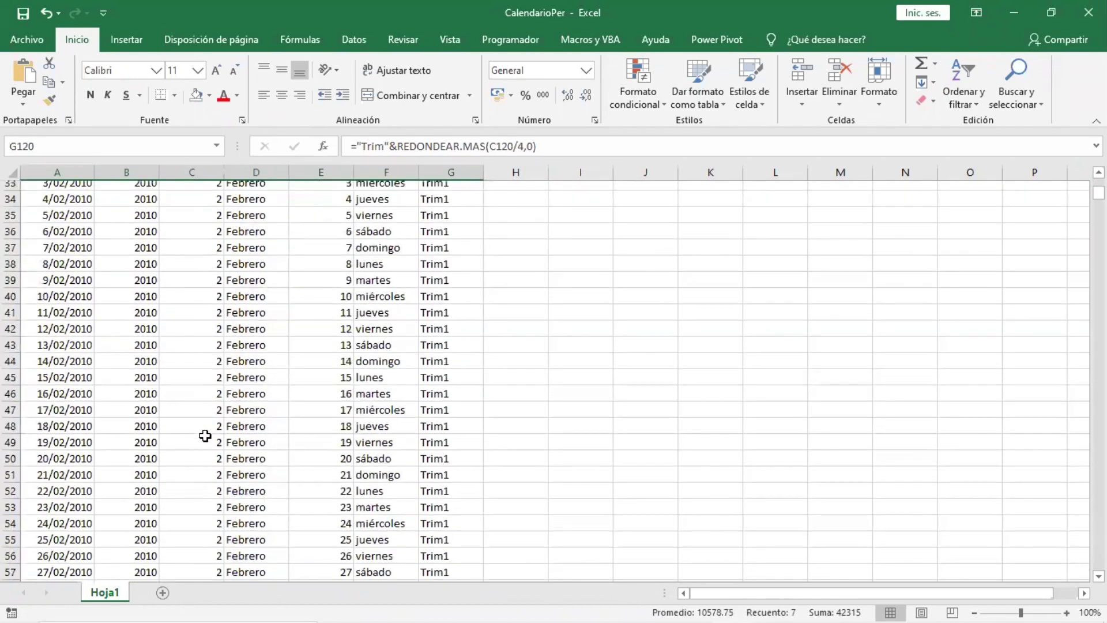
scroll(205, 436, up, 8)
scroll(205, 436, down, 2)
scroll(204, 435, up, 4)
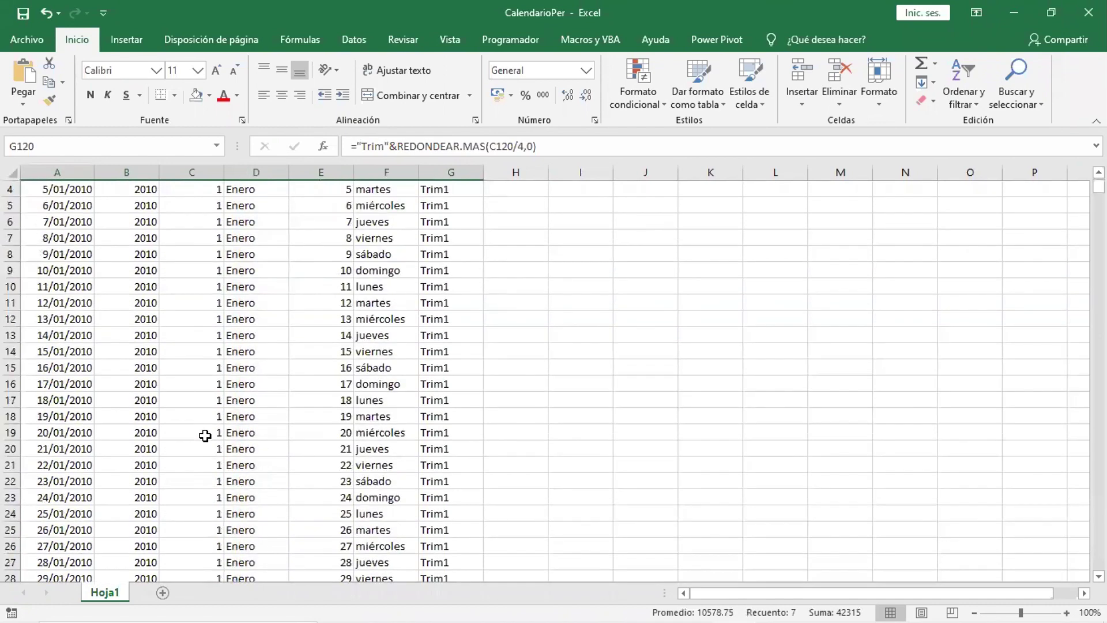
scroll(205, 436, up, 1)
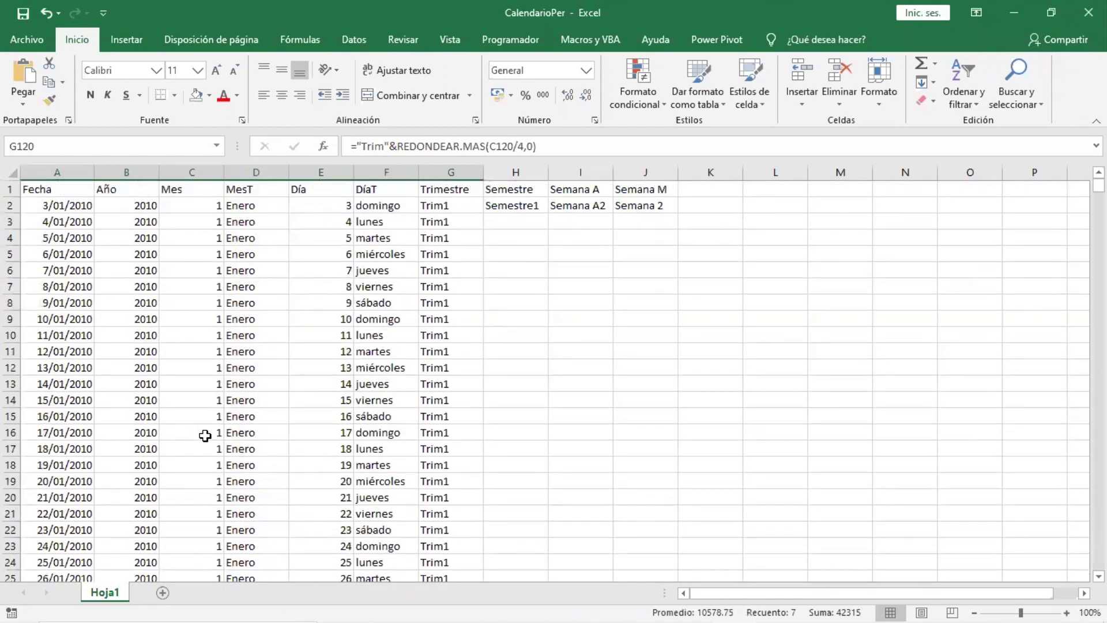
scroll(205, 435, down, 2)
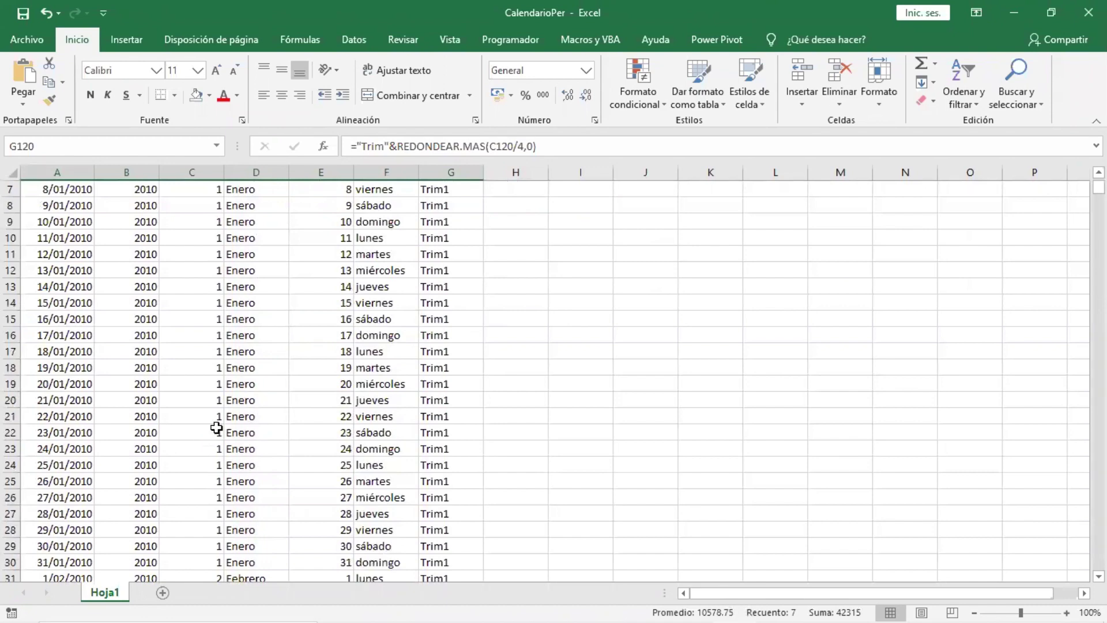
scroll(230, 415, up, 2)
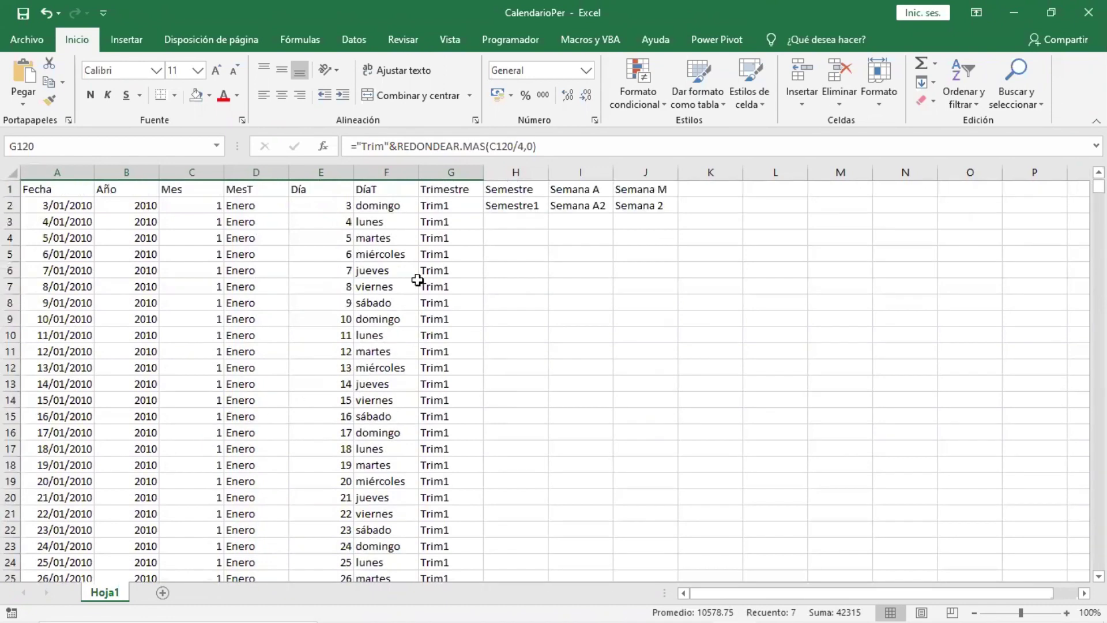
Step: Change the Trimestre formula in G2 to divide the month by 3: ="Trim"&REDONDEAR.MAS(C2/3,0)
double_click(460, 206)
key(Right)
key(Right)
key(Right)
key(Right)
key(Right)
key(Right)
key(Right)
key(Right)
key(Right)
key(Right)
key(Right)
key(Right)
key(Right)
key(Right)
key(Right)
key(Right)
key(Right)
key(Right)
key(Right)
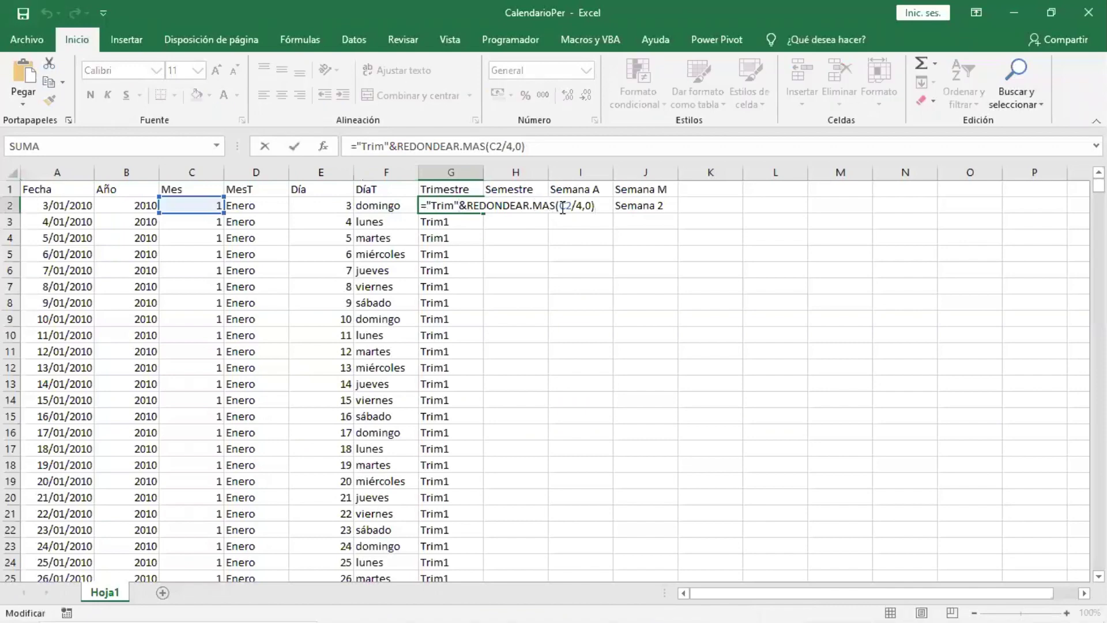
key(BackSpace)
text(2)
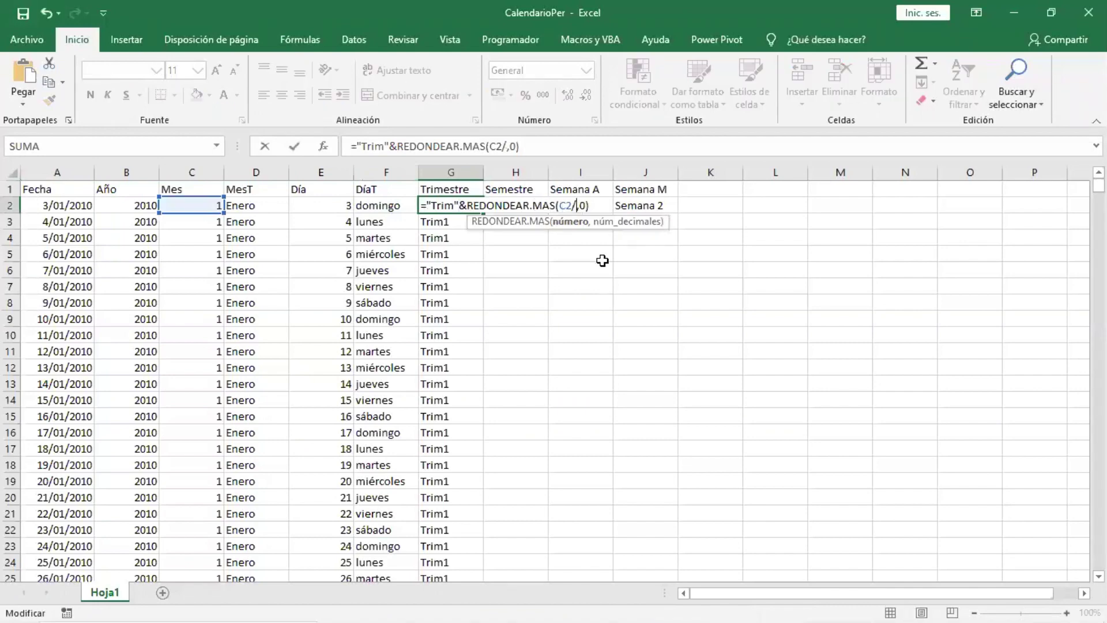
key(BackSpace)
text(4)
key(Return)
Step: Fill the corrected Trimestre formula from G2 down to the last date
click(460, 206)
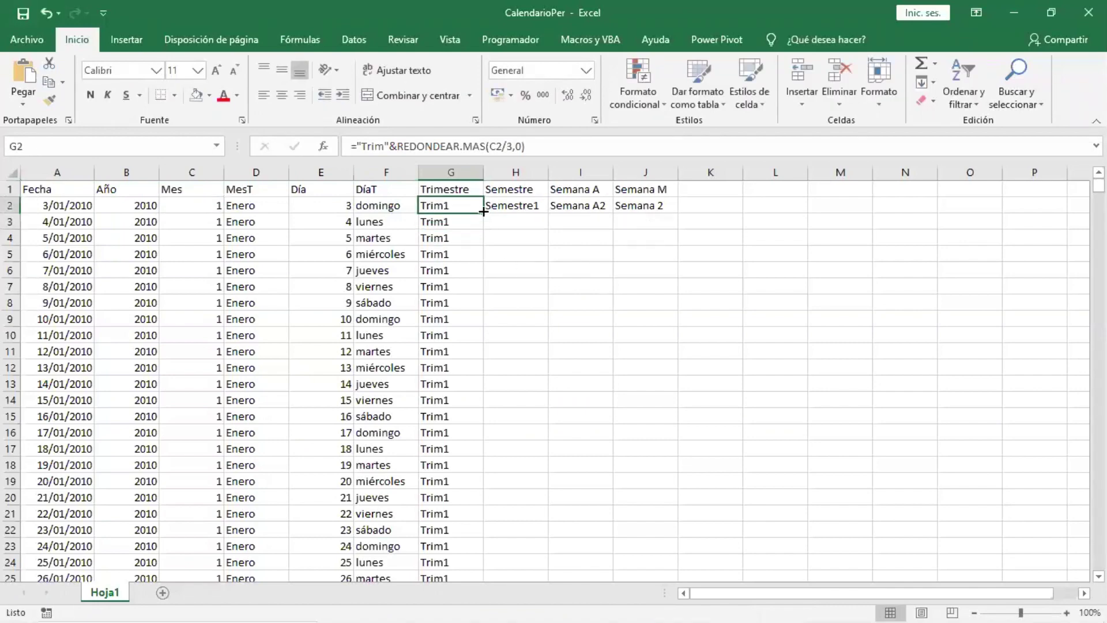
double_click(483, 213)
scroll(450, 359, down, 20)
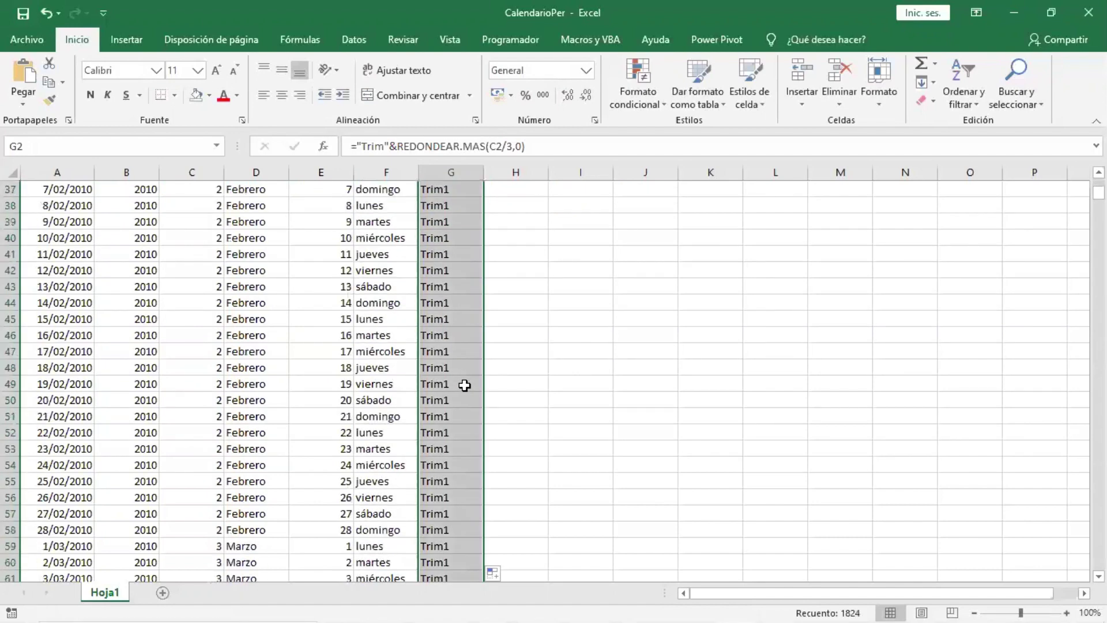
scroll(465, 385, up, 5)
scroll(465, 385, up, 15)
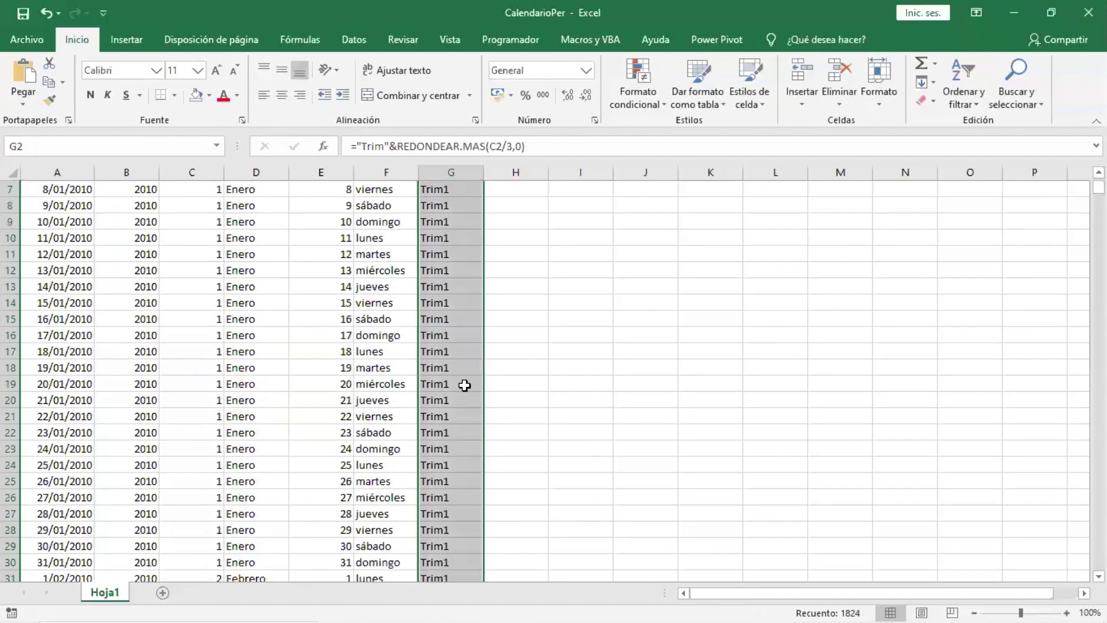
Step: Review the G2 formula and check the Trimestre values around the change from March to April 2010
double_click(457, 205)
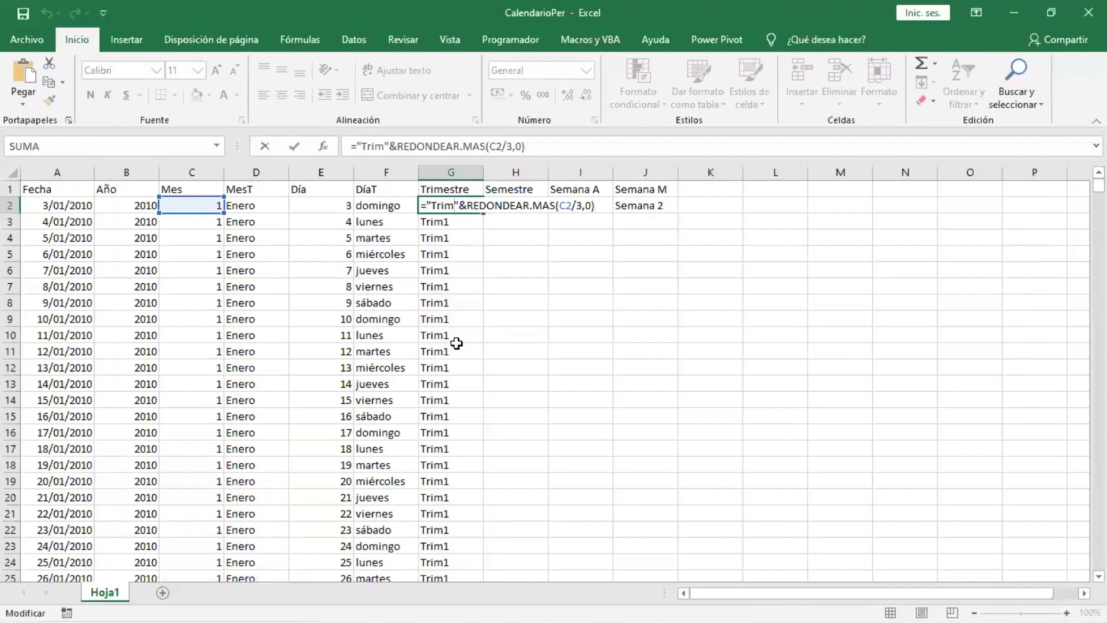
key(Return)
scroll(436, 421, down, 17)
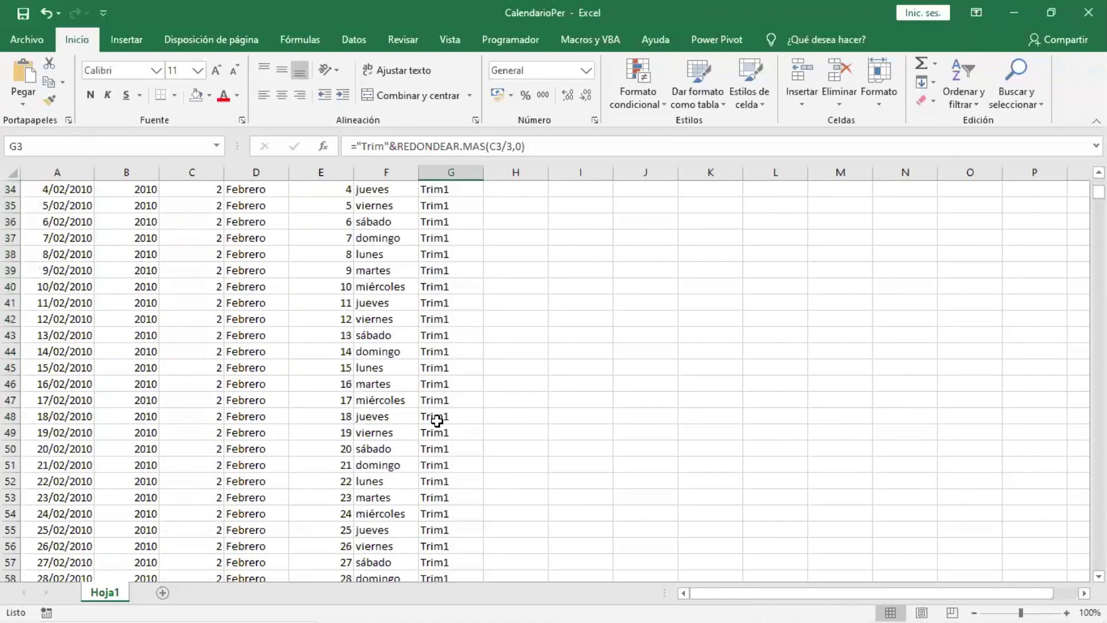
scroll(437, 421, down, 12)
scroll(437, 420, up, 5)
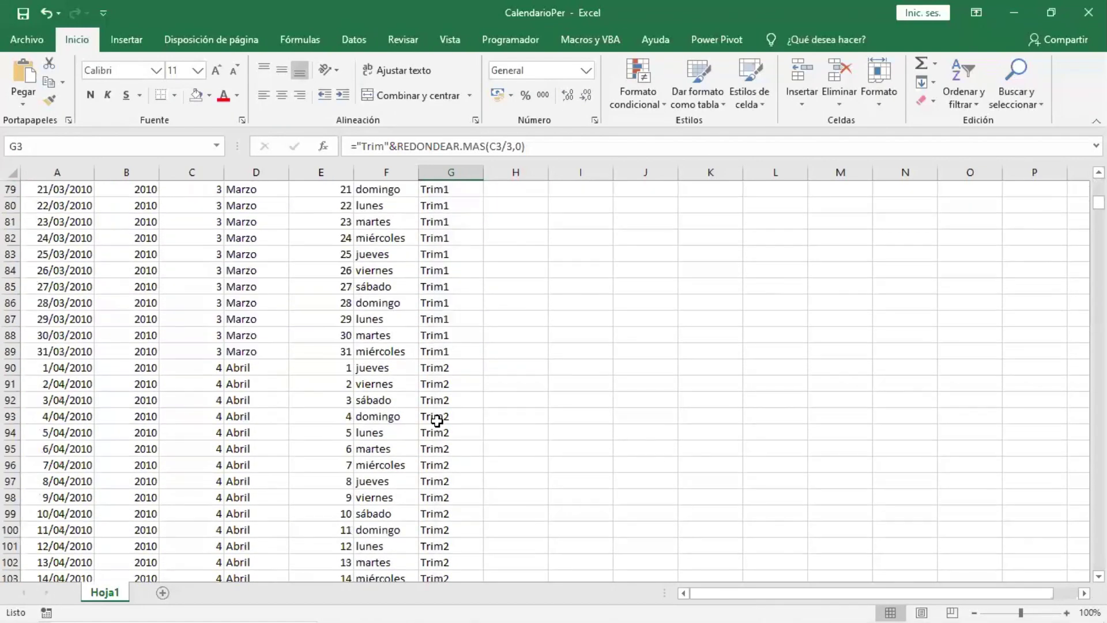
scroll(437, 421, down, 1)
click(436, 417)
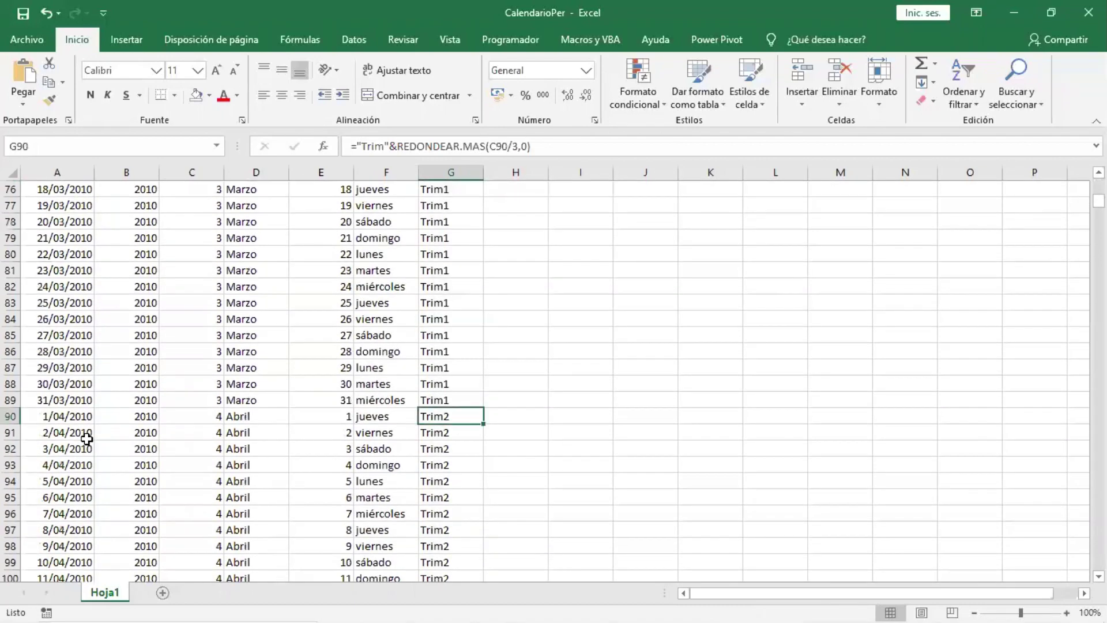
drag(59, 417, 438, 562)
scroll(440, 471, down, 4)
scroll(440, 471, up, 16)
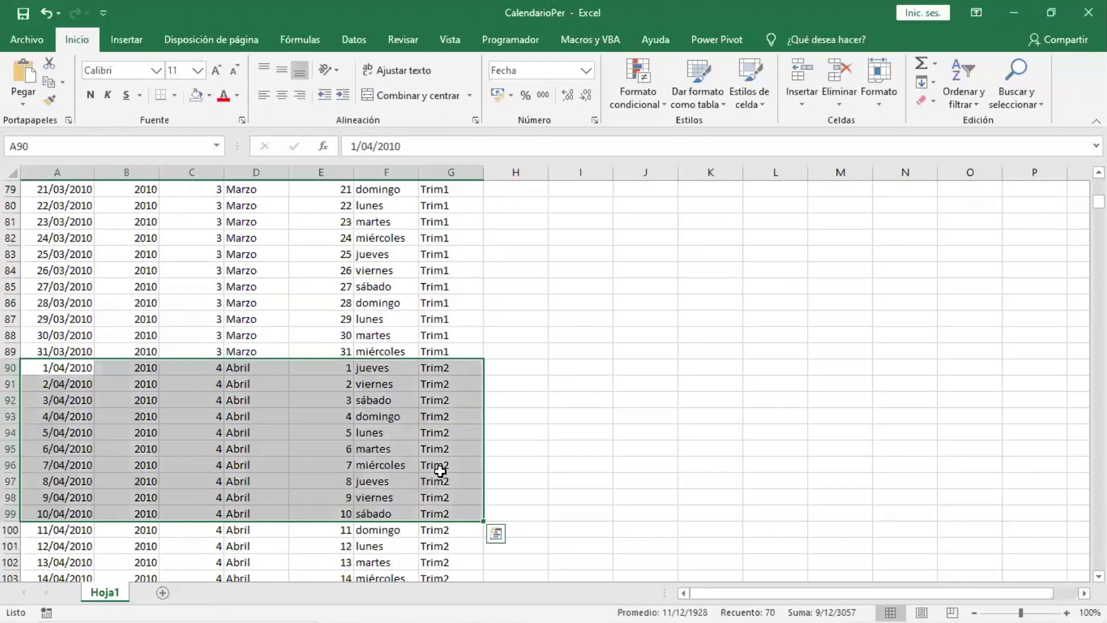
scroll(441, 472, up, 13)
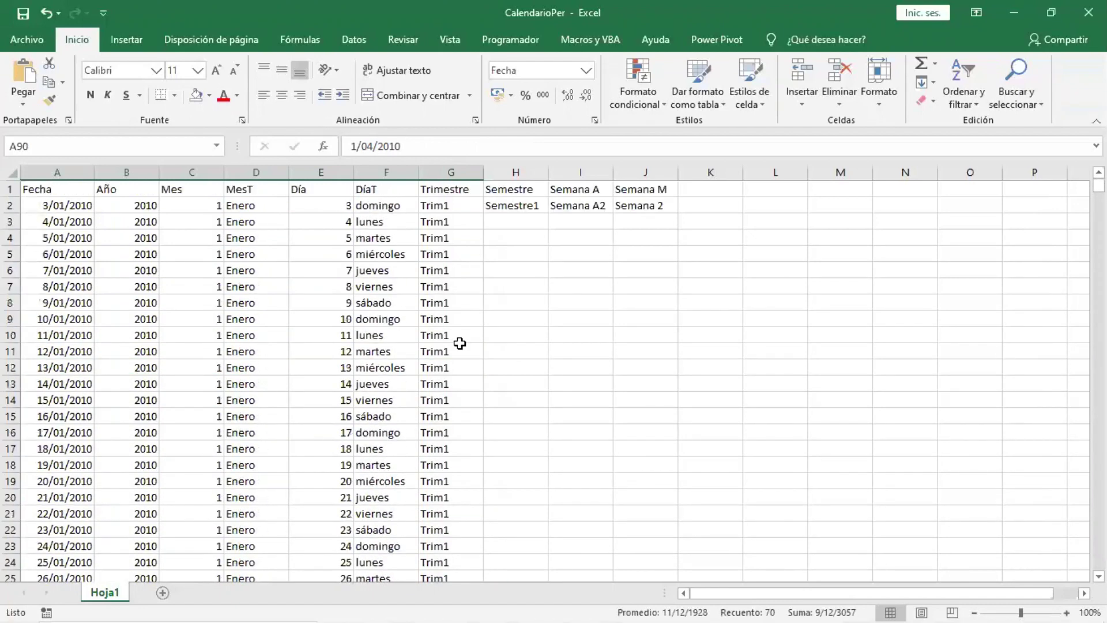
double_click(469, 205)
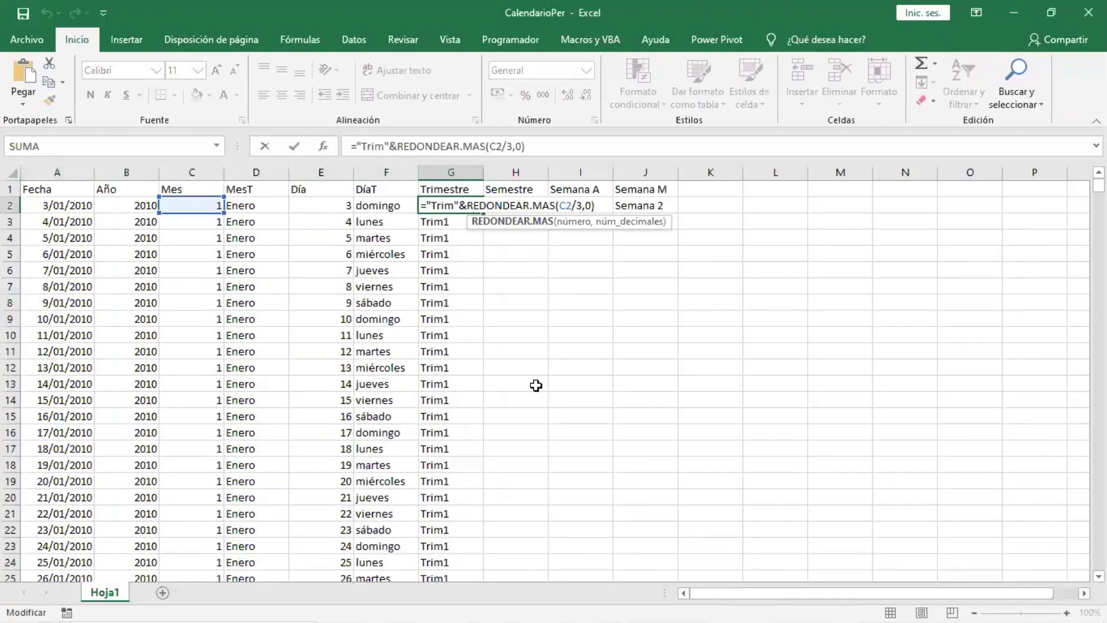
Step: Fill the Semestre formula from H2 down to the last date
click(537, 209)
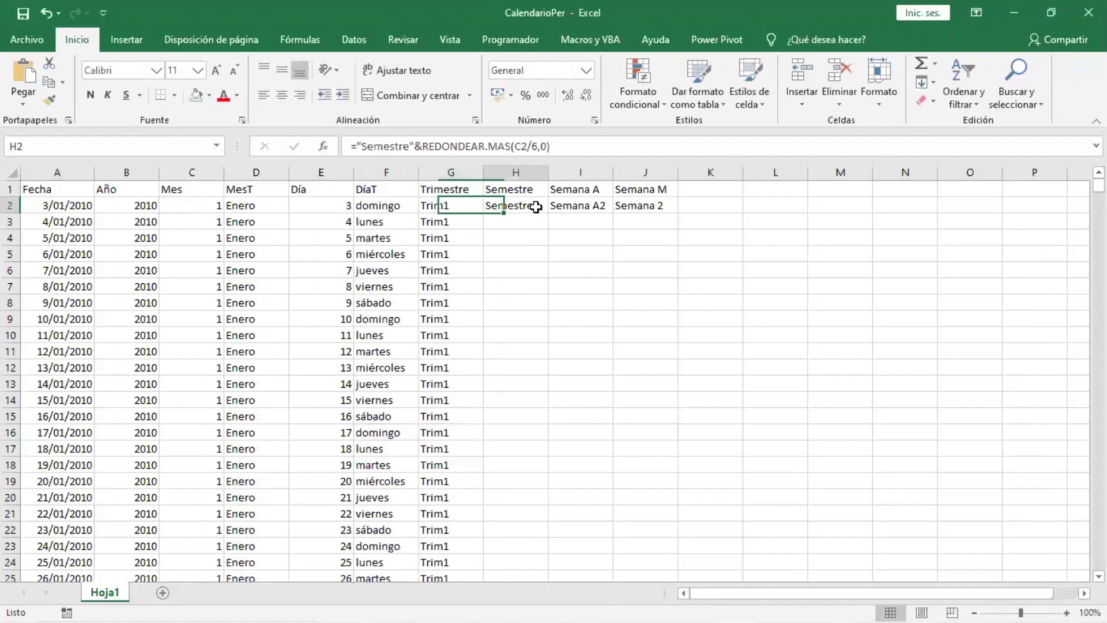
double_click(548, 215)
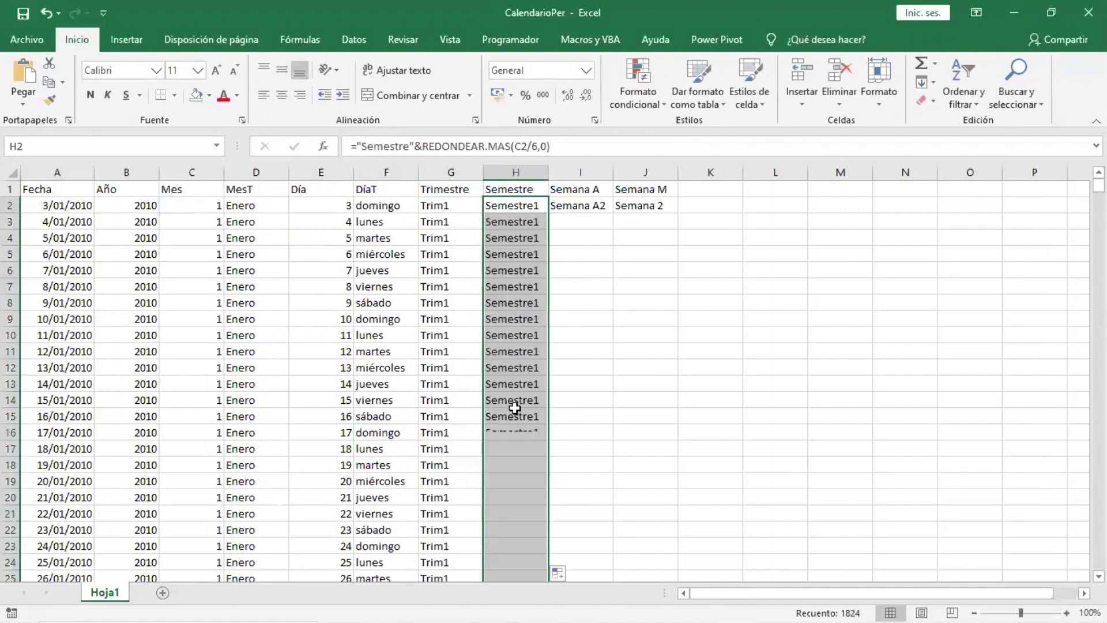
Step: Check the Semestre values around the change from June to July 2010
scroll(513, 409, down, 8)
scroll(520, 420, down, 20)
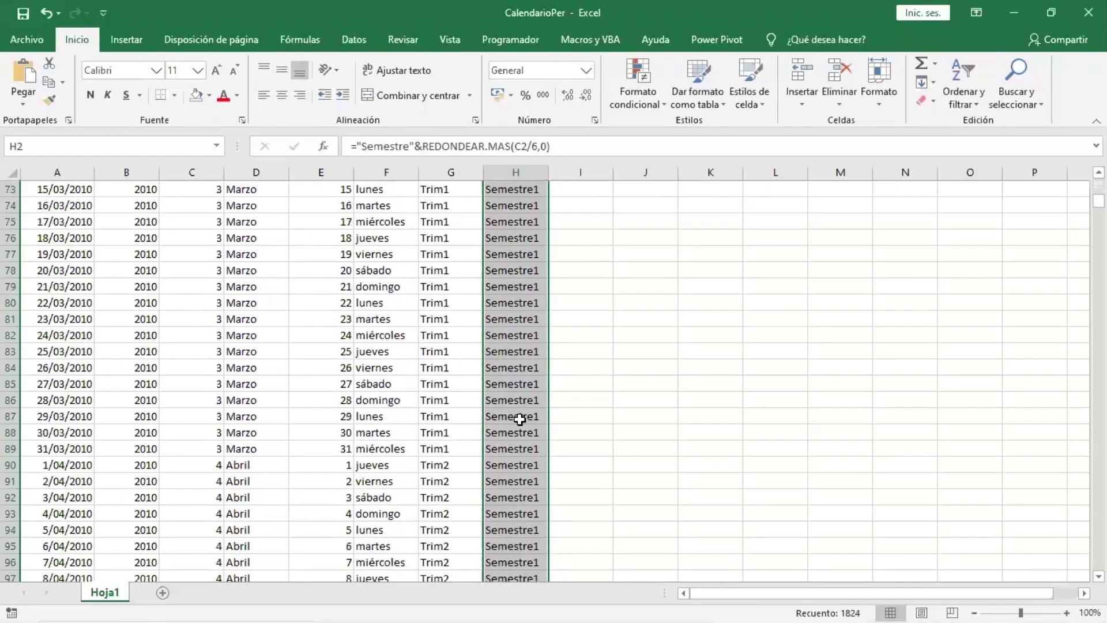
scroll(520, 419, down, 20)
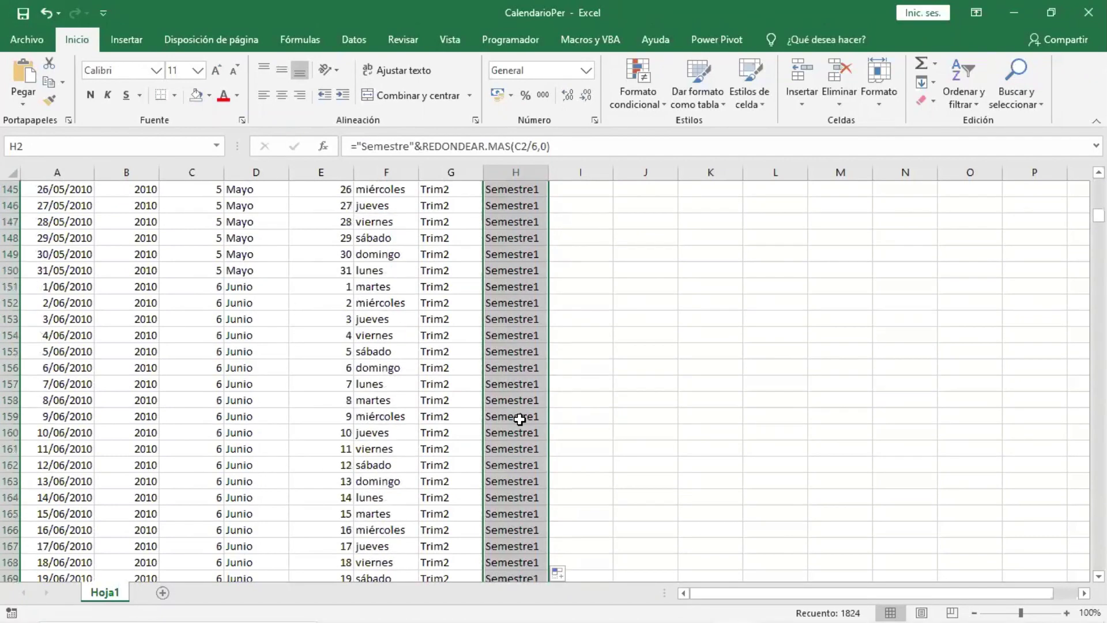
scroll(519, 419, down, 4)
scroll(519, 418, up, 8)
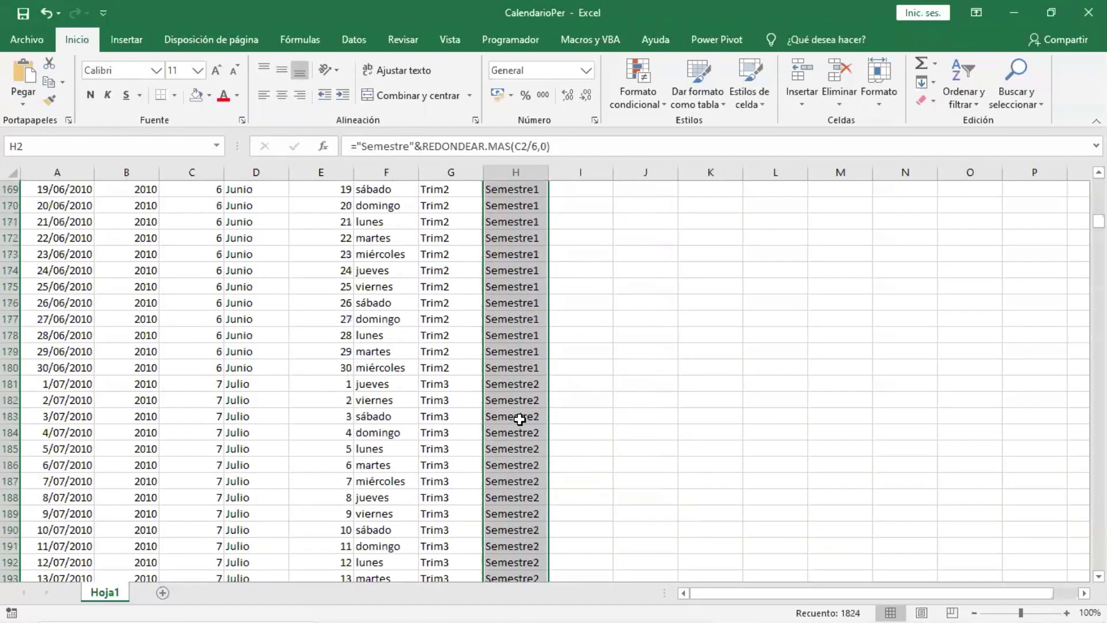
scroll(512, 431, down, 2)
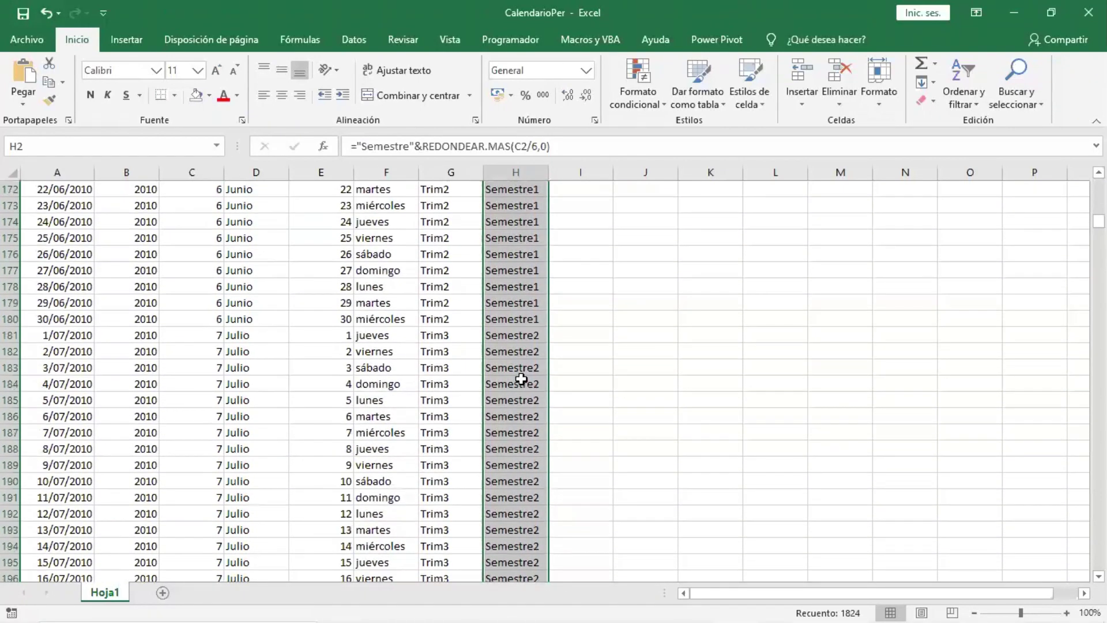
click(530, 335)
drag(529, 335, 64, 472)
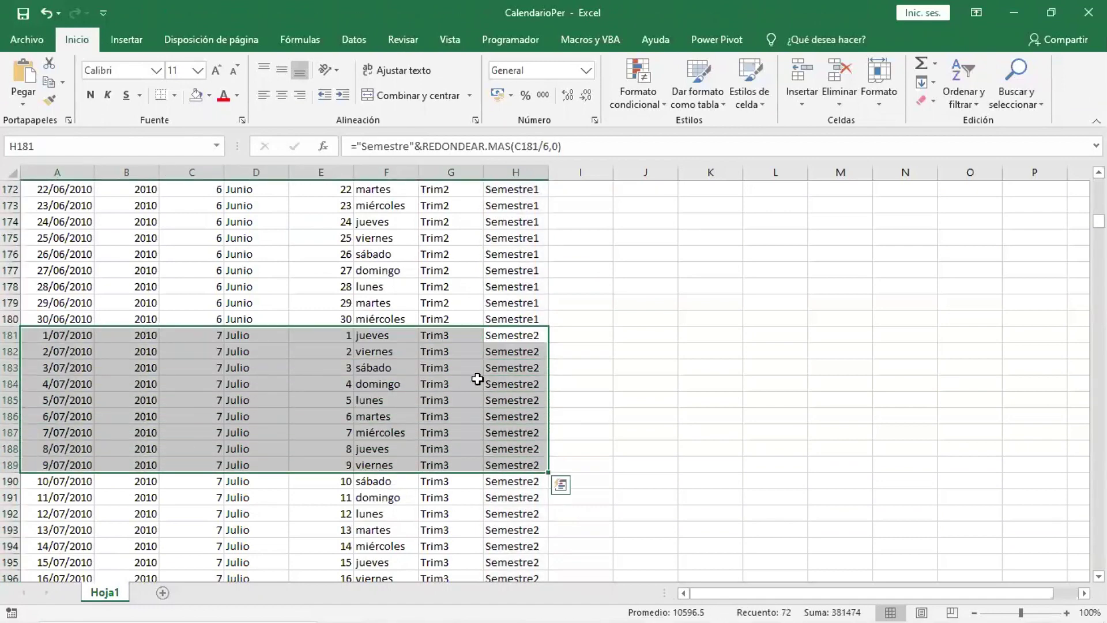
click(479, 382)
scroll(492, 378, up, 13)
scroll(492, 378, up, 20)
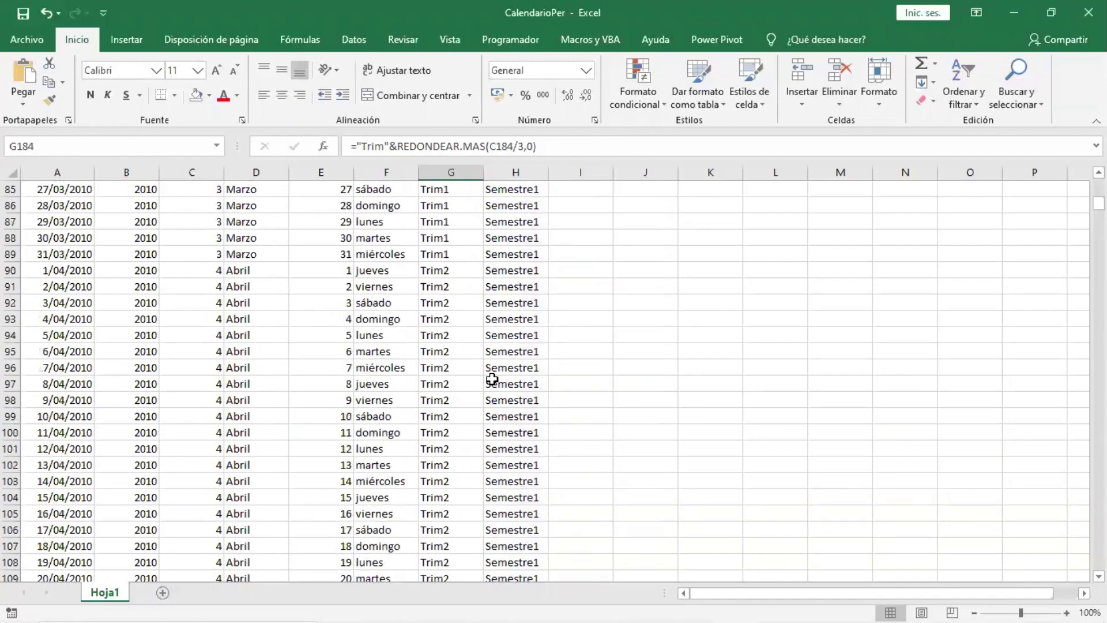
scroll(492, 379, up, 12)
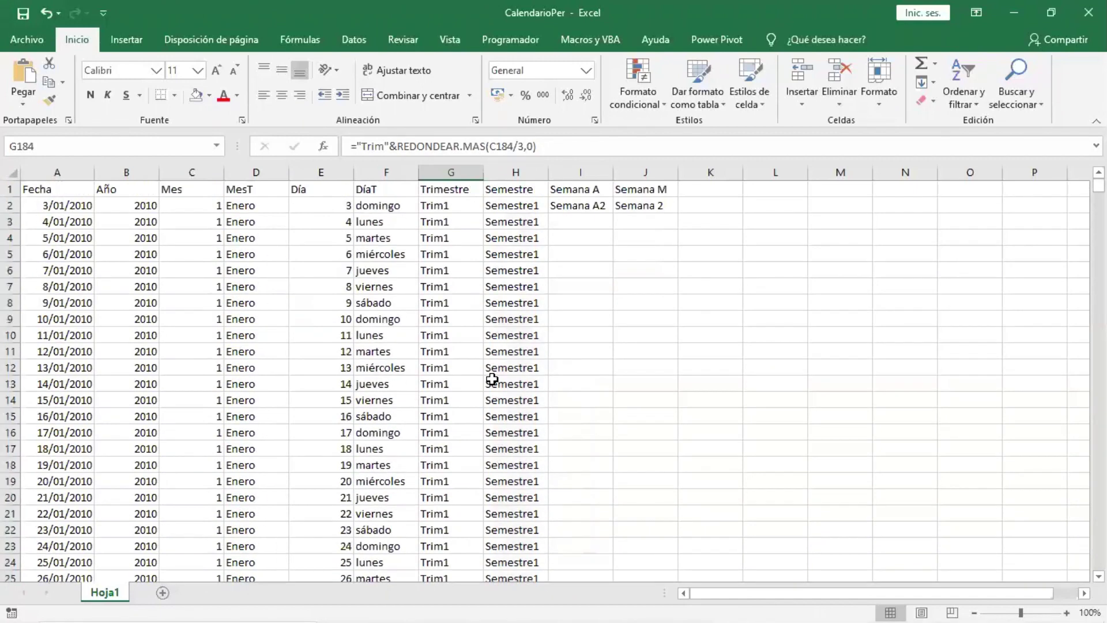
Step: Fill the Semana A formula from I2 down to the last date
click(597, 206)
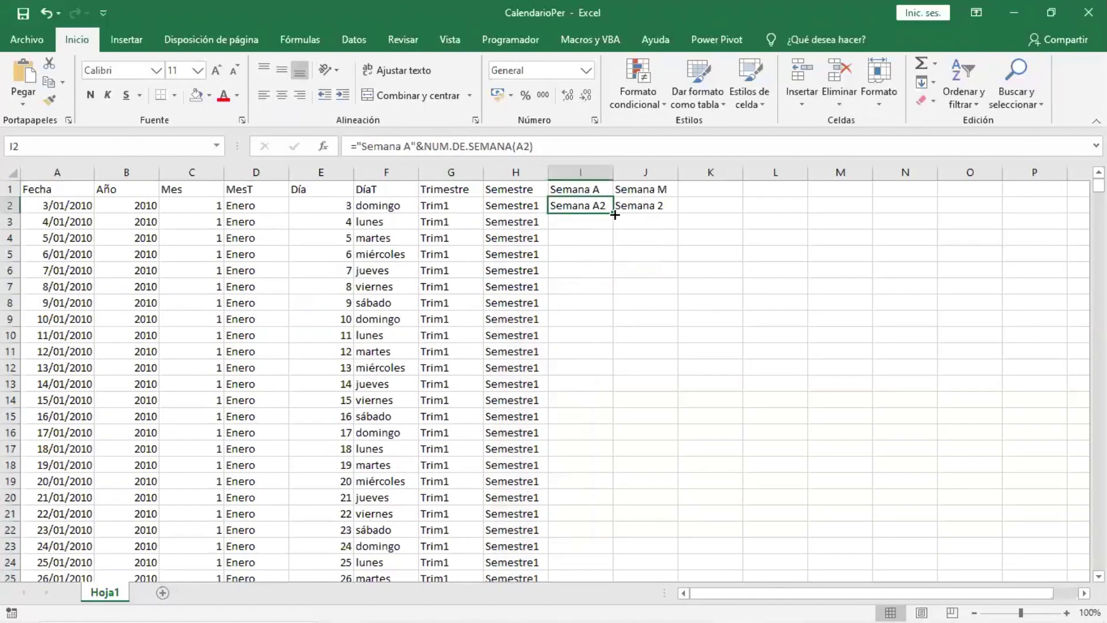
double_click(613, 213)
click(577, 316)
scroll(574, 346, down, 4)
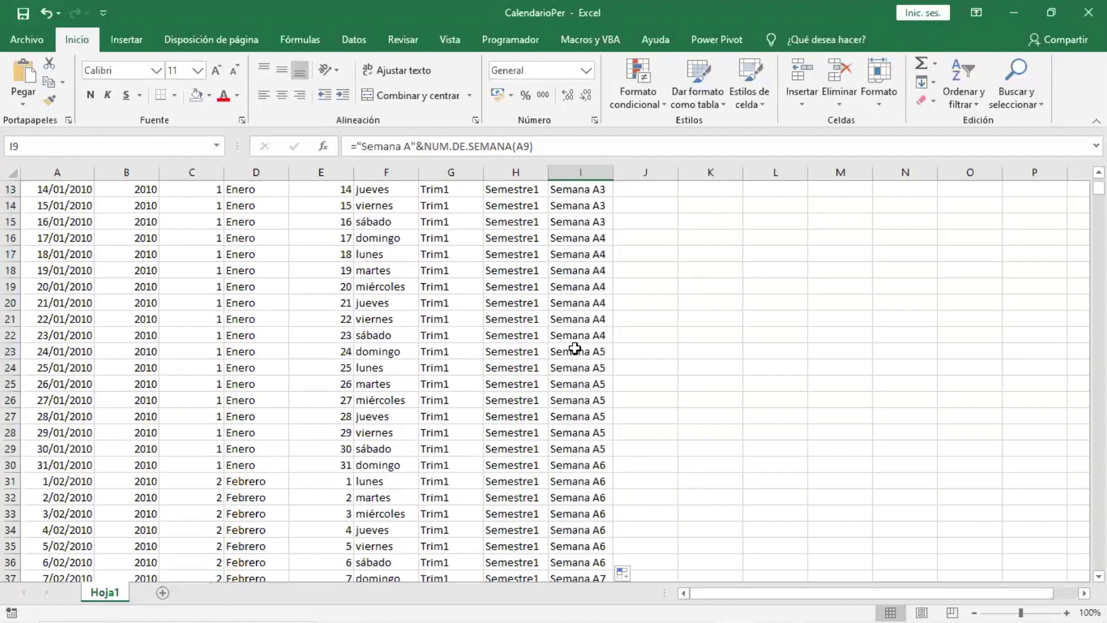
scroll(574, 346, up, 4)
click(592, 280)
Step: Check the Semana A values down through 2010 and around the change from December 2010 to January 2011
click(658, 207)
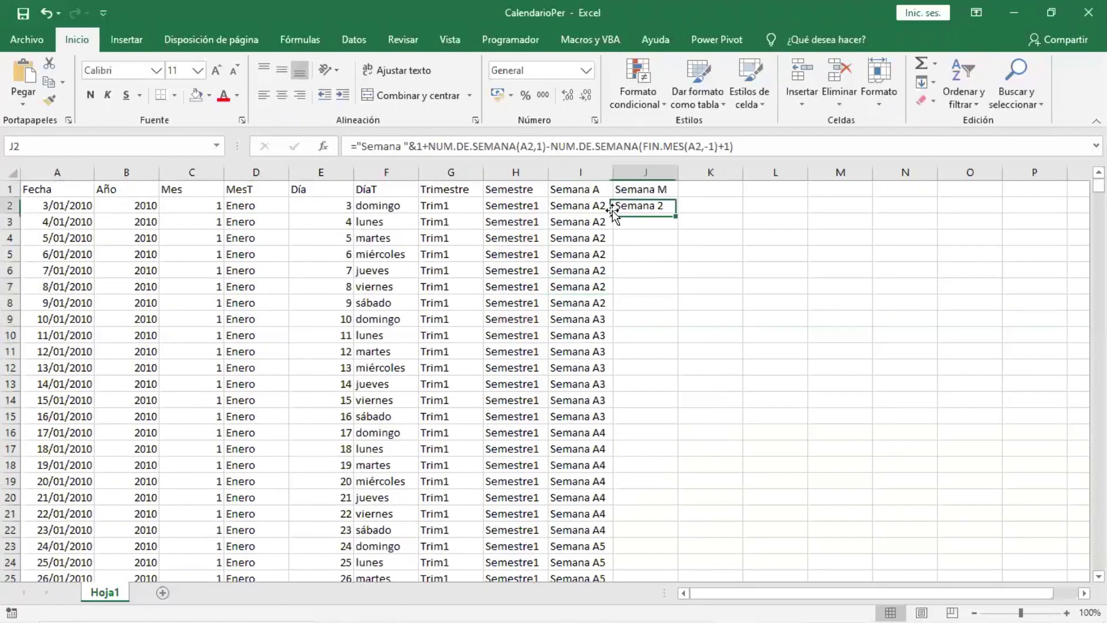
click(572, 205)
scroll(584, 369, down, 20)
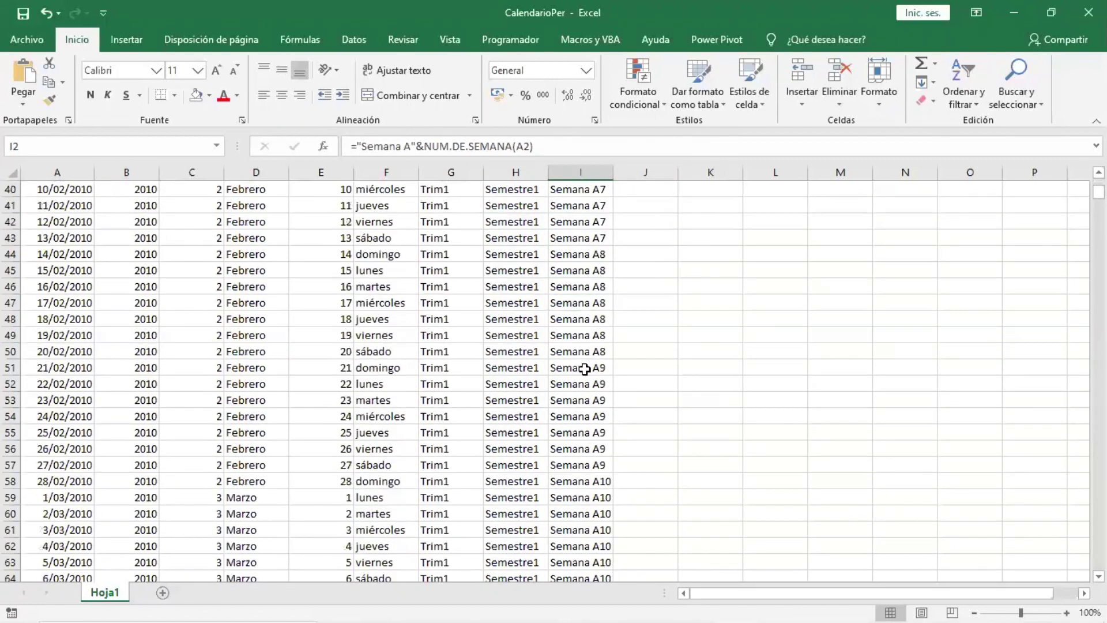
scroll(585, 369, down, 20)
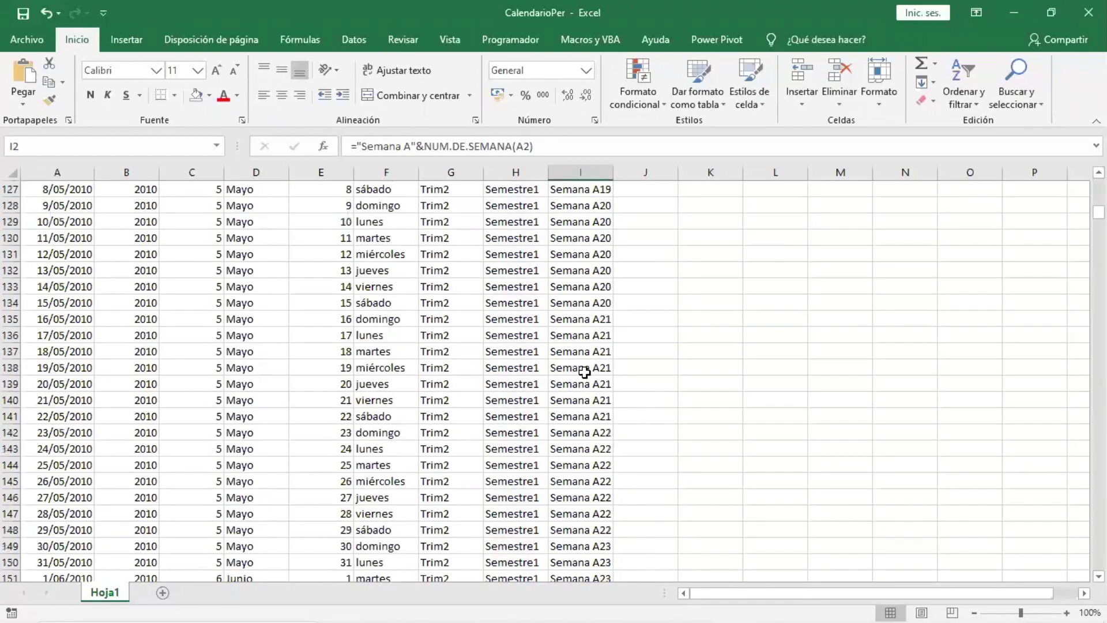
scroll(586, 374, down, 20)
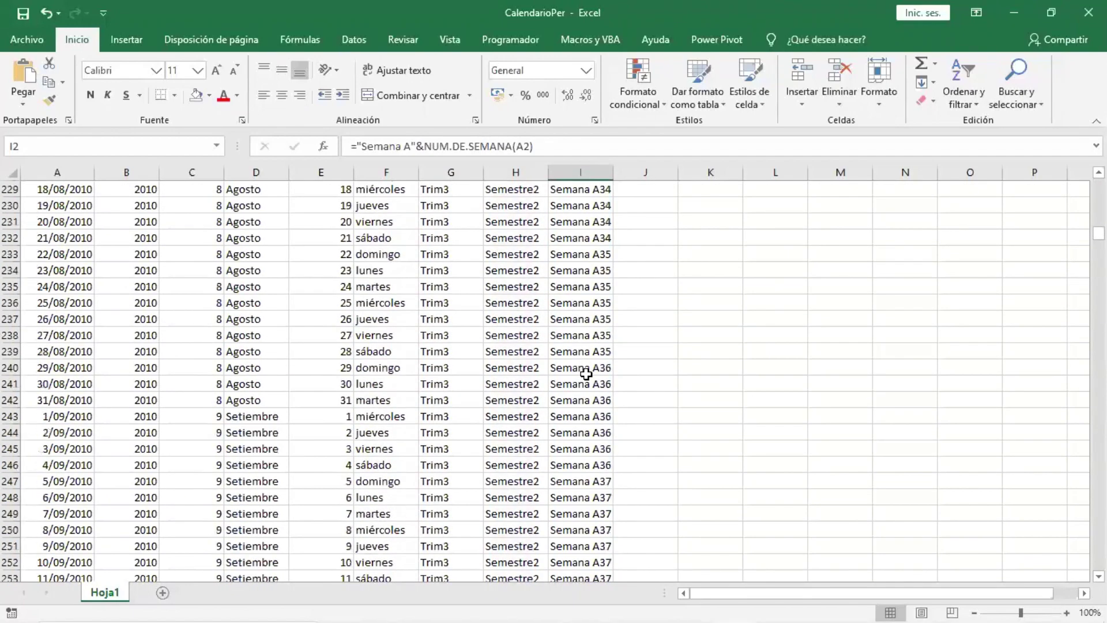
scroll(586, 374, down, 20)
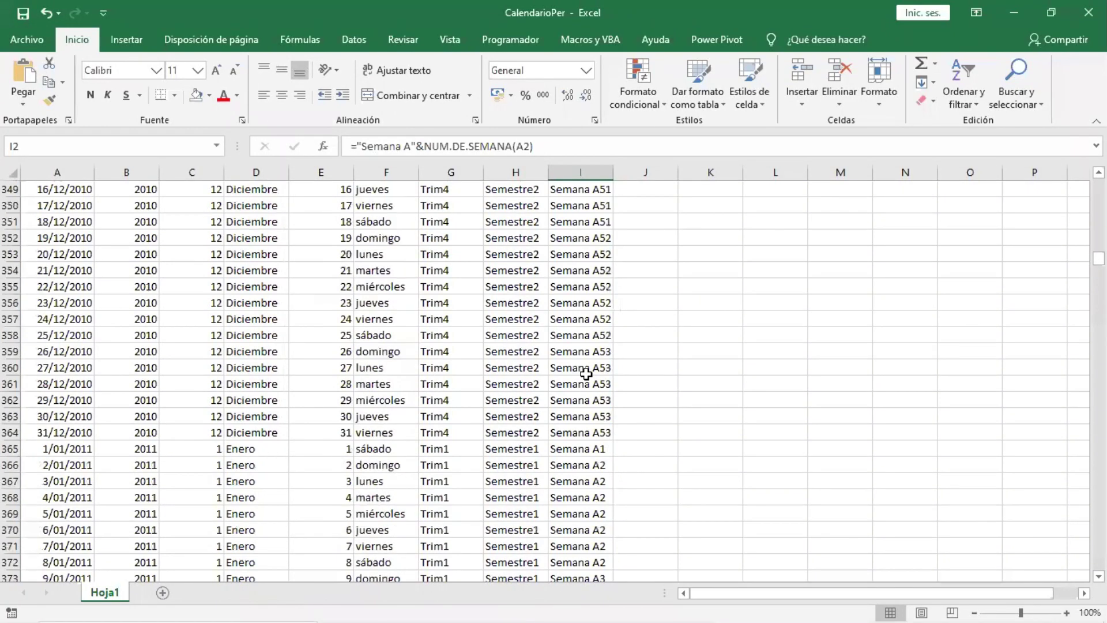
click(588, 433)
drag(56, 440, 578, 414)
drag(577, 338, 525, 339)
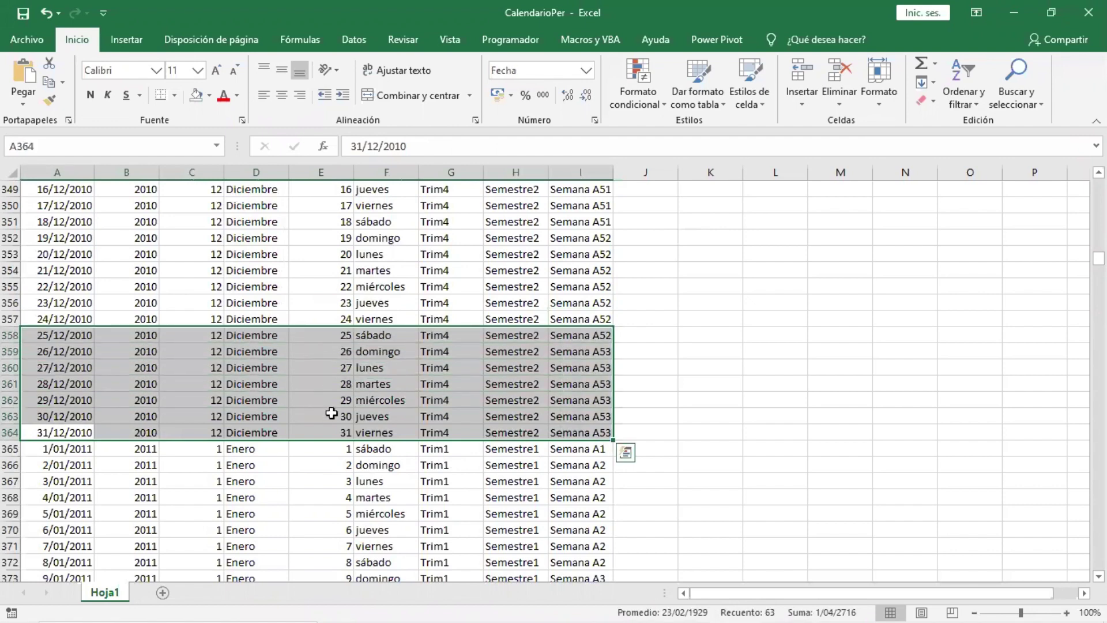
click(567, 383)
Step: Fill the Semana M formula from J2 down to the last date
drag(1098, 258, 1099, 187)
click(663, 208)
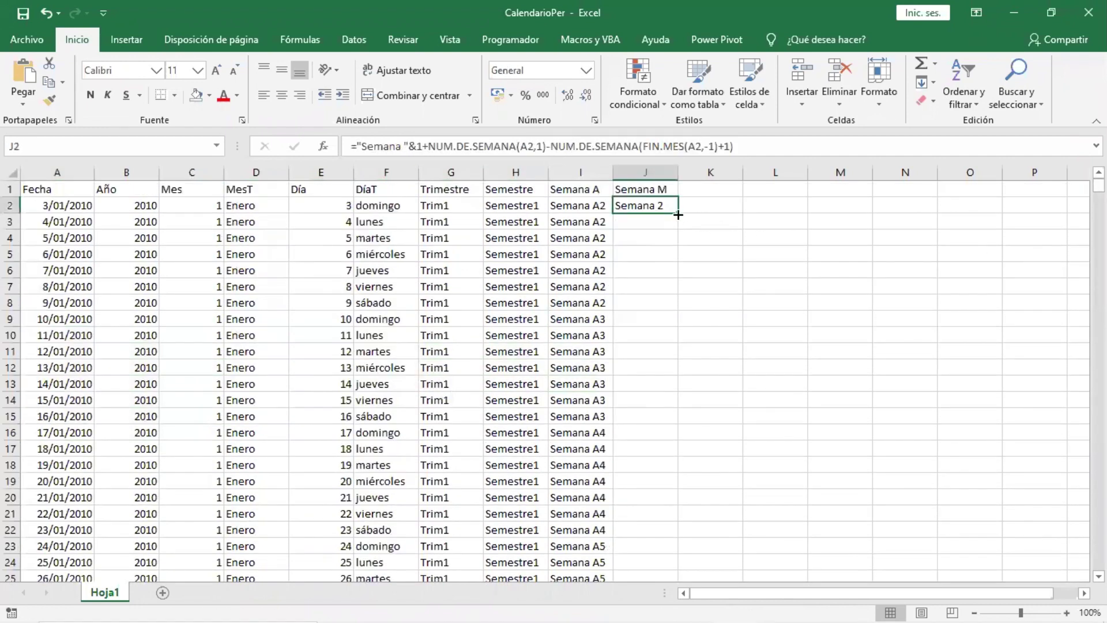
double_click(678, 215)
Step: Review the Semana M formula in J2 and the rows below against the date in A2
click(640, 235)
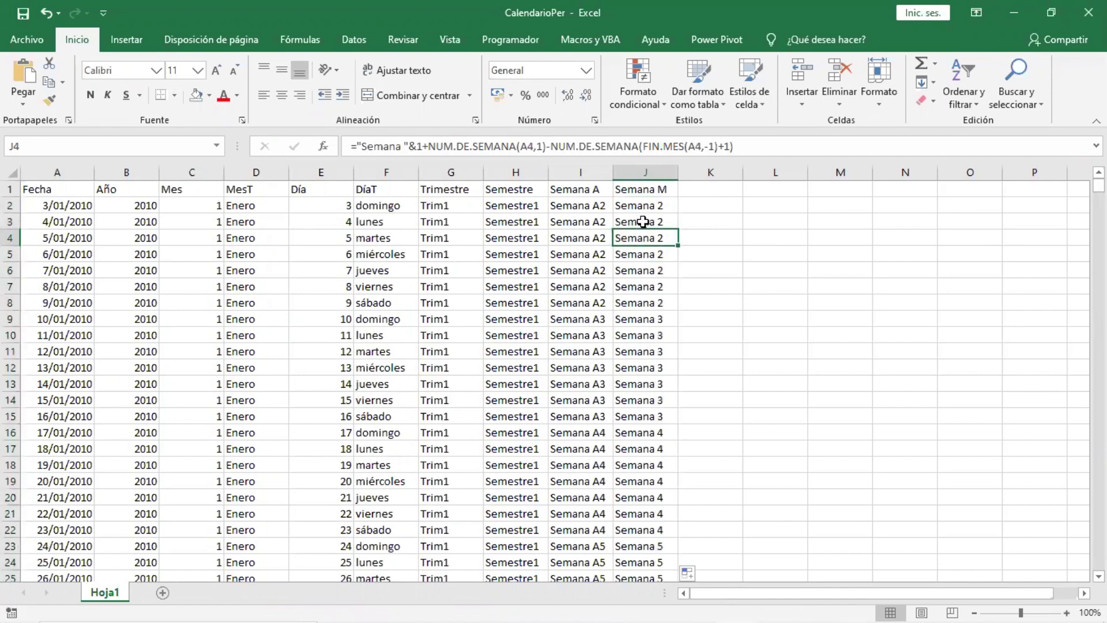
click(645, 206)
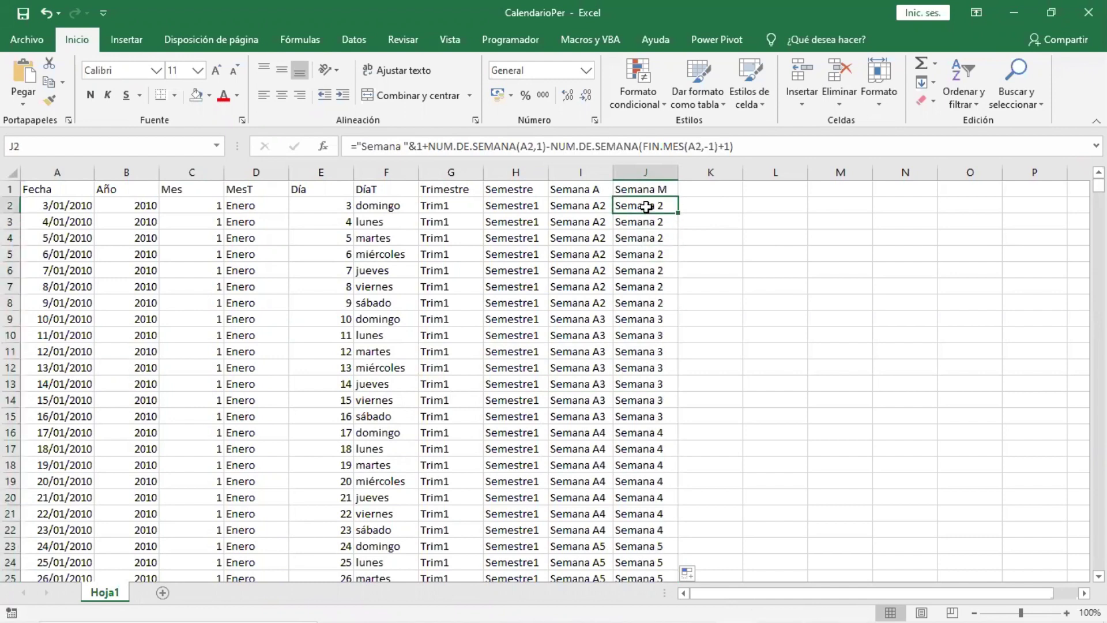
click(82, 212)
click(649, 206)
click(637, 269)
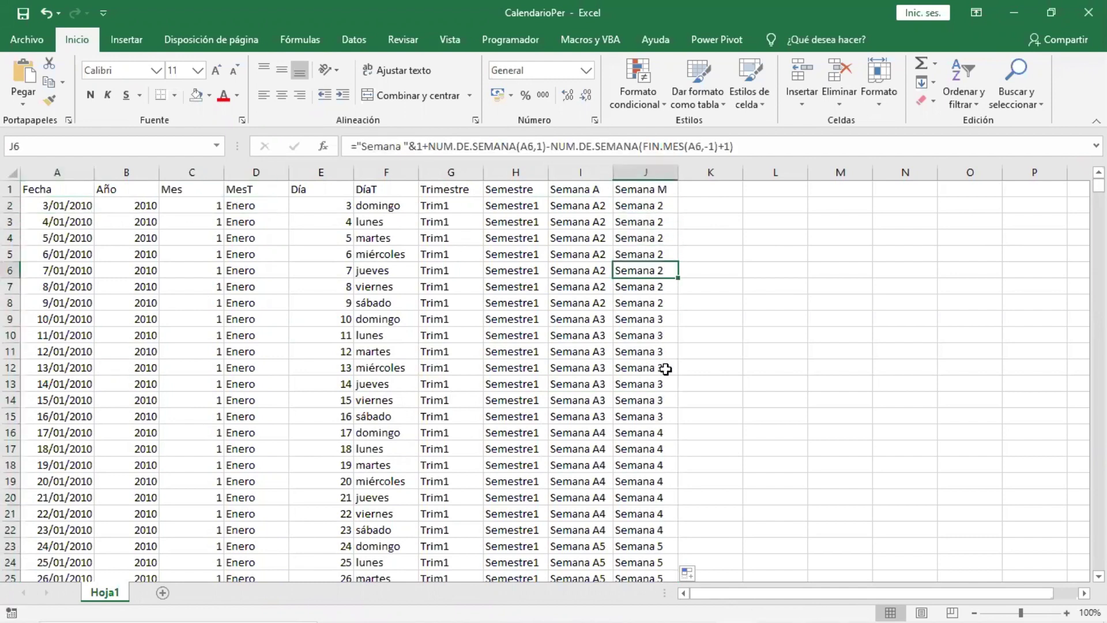
Step: Check the Semana M values week by week through January and around the change to February 2010
drag(641, 321, 65, 415)
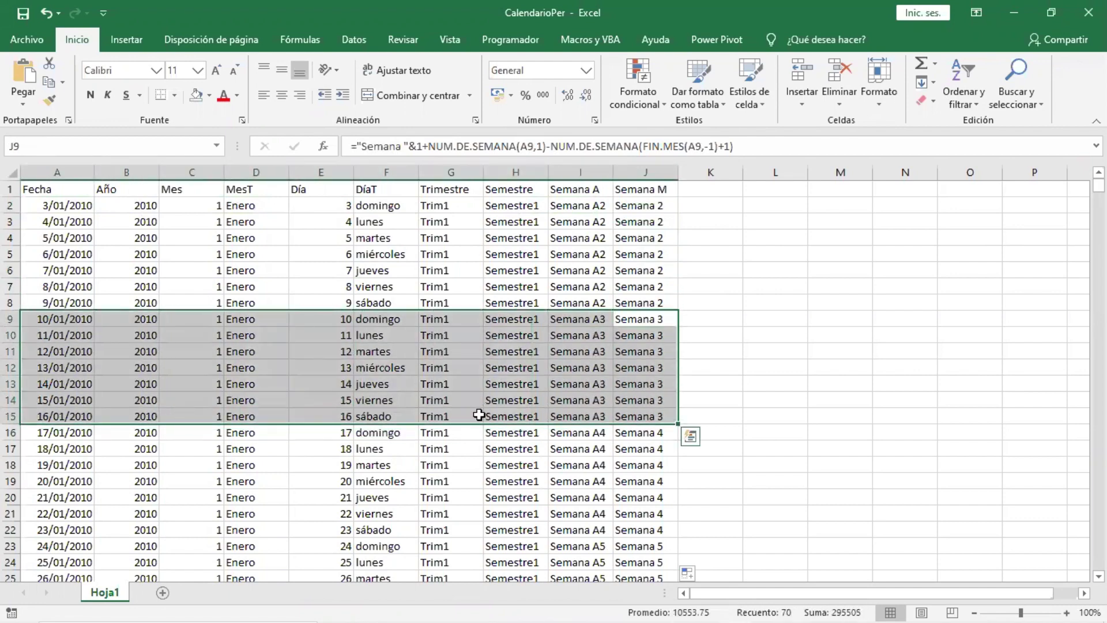
scroll(637, 263, down, 4)
drag(645, 239, 58, 332)
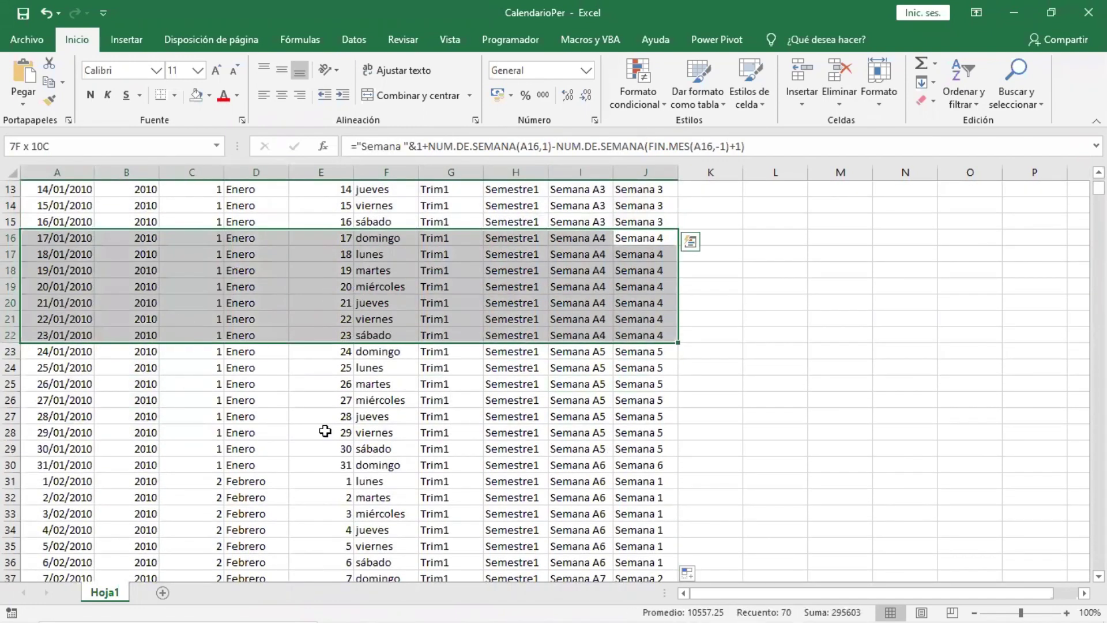
drag(640, 351, 46, 445)
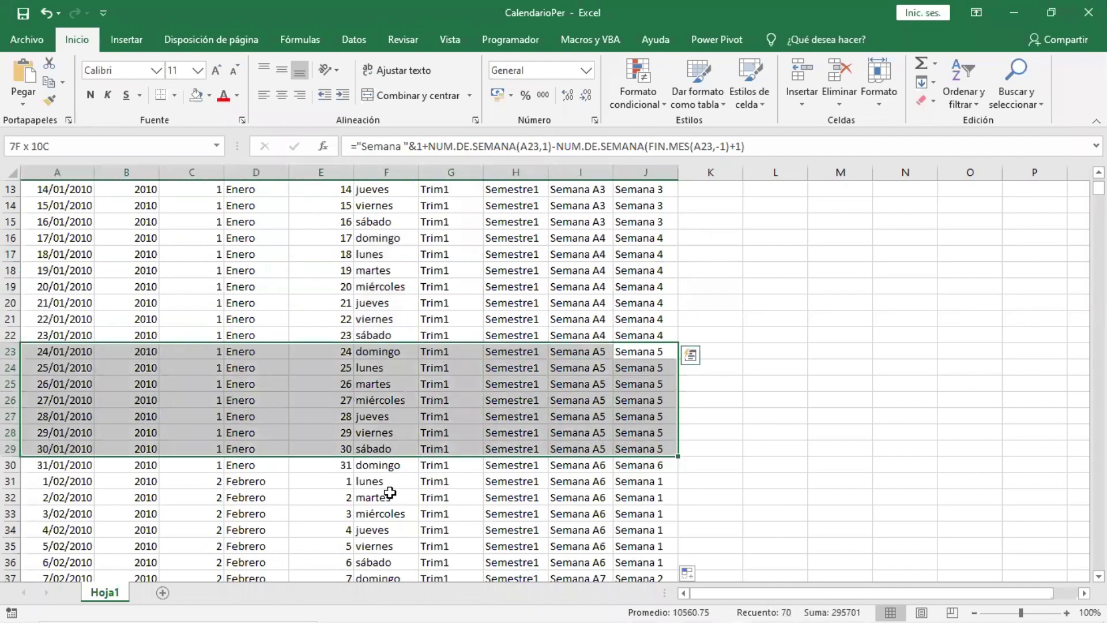
drag(646, 466, 99, 468)
scroll(531, 460, down, 2)
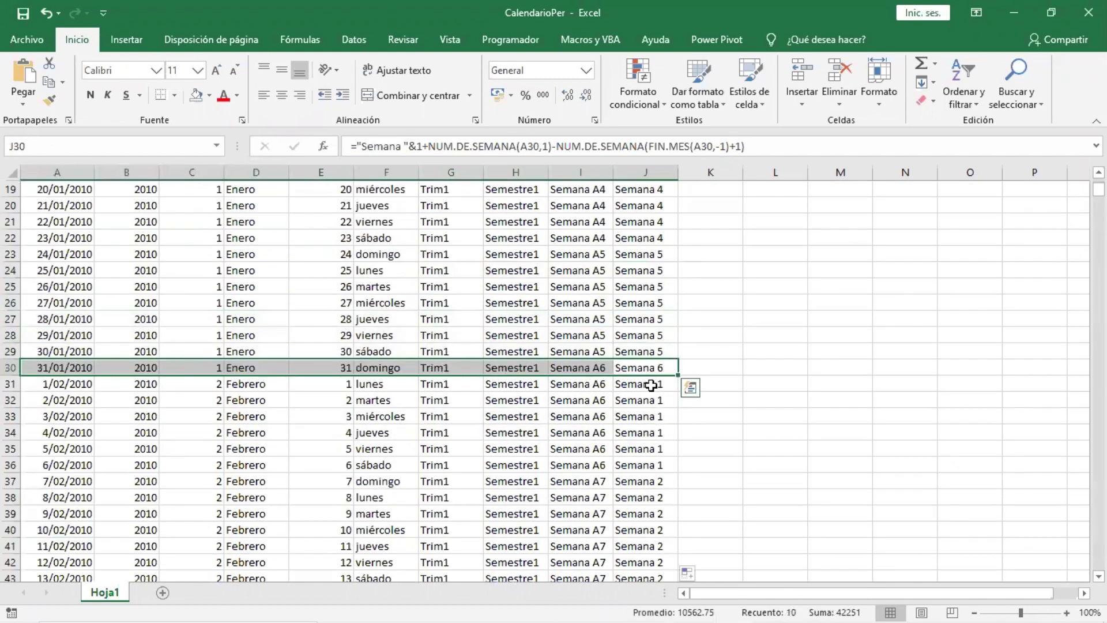
drag(650, 384, 35, 465)
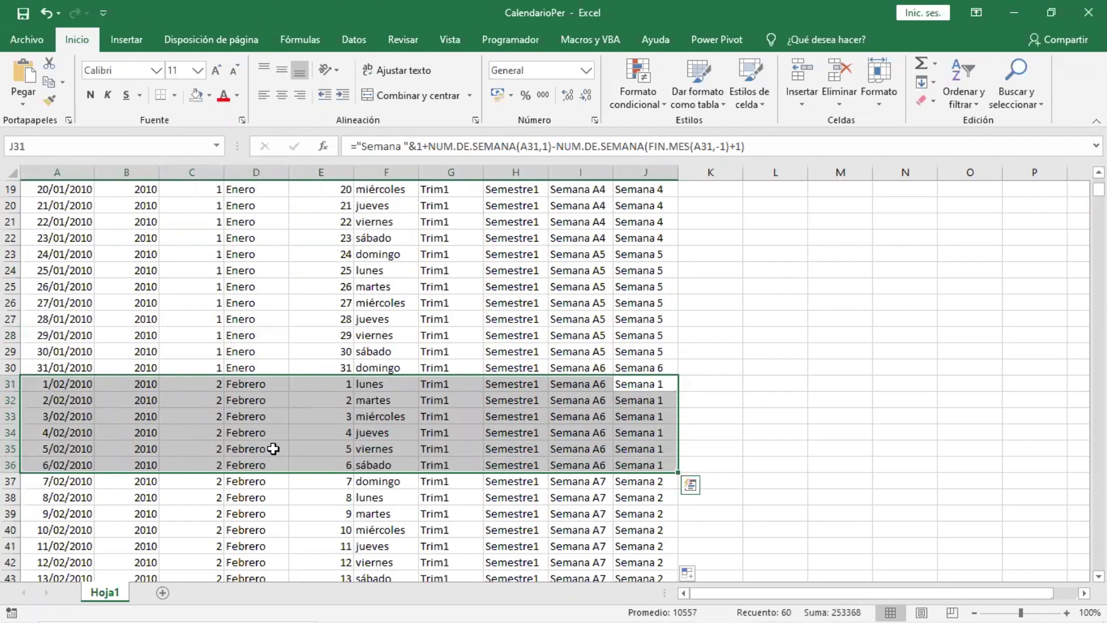
scroll(273, 449, down, 4)
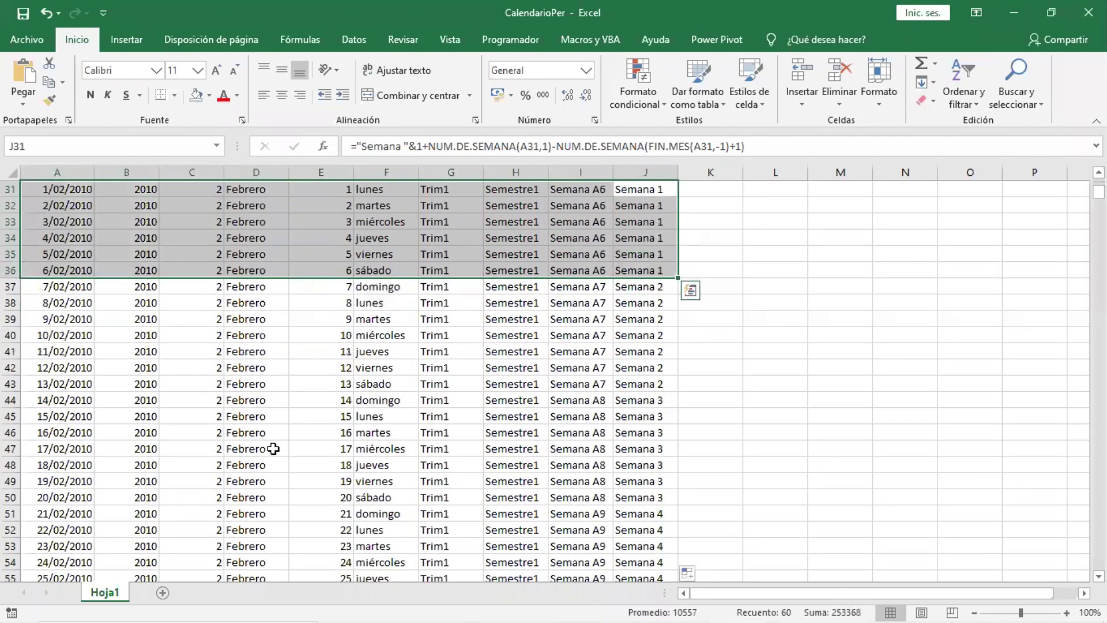
scroll(274, 448, up, 2)
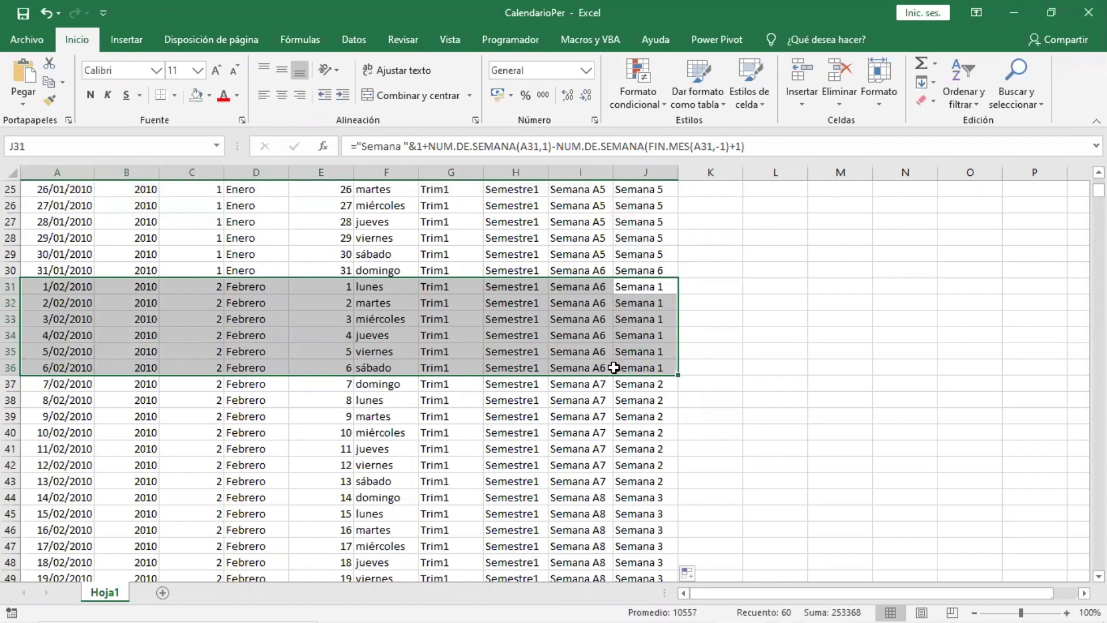
click(646, 366)
scroll(656, 342, up, 8)
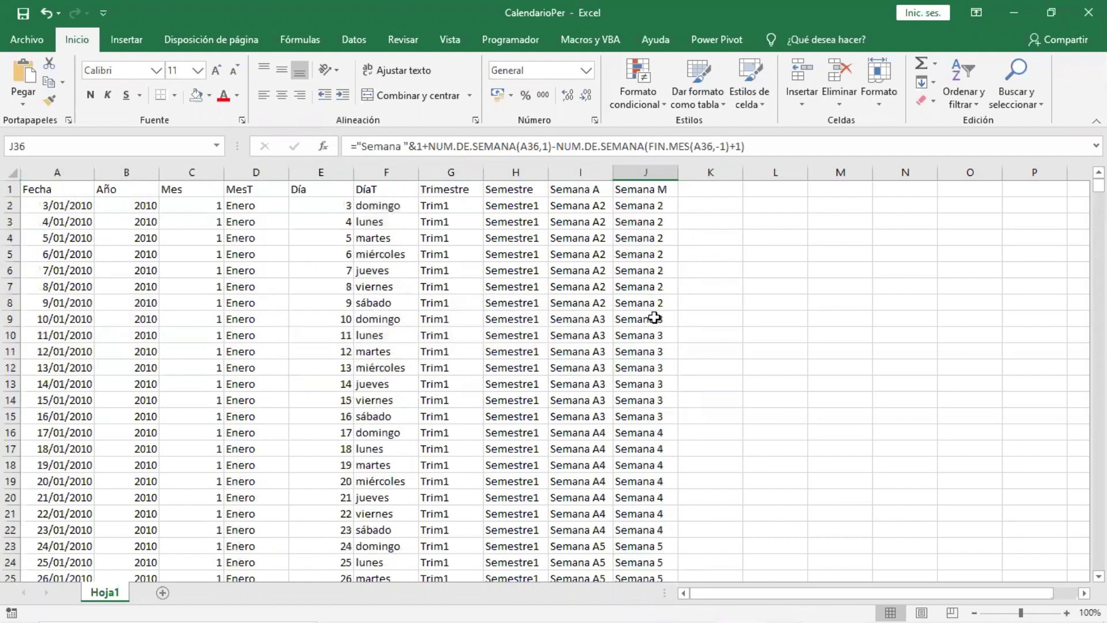
click(658, 210)
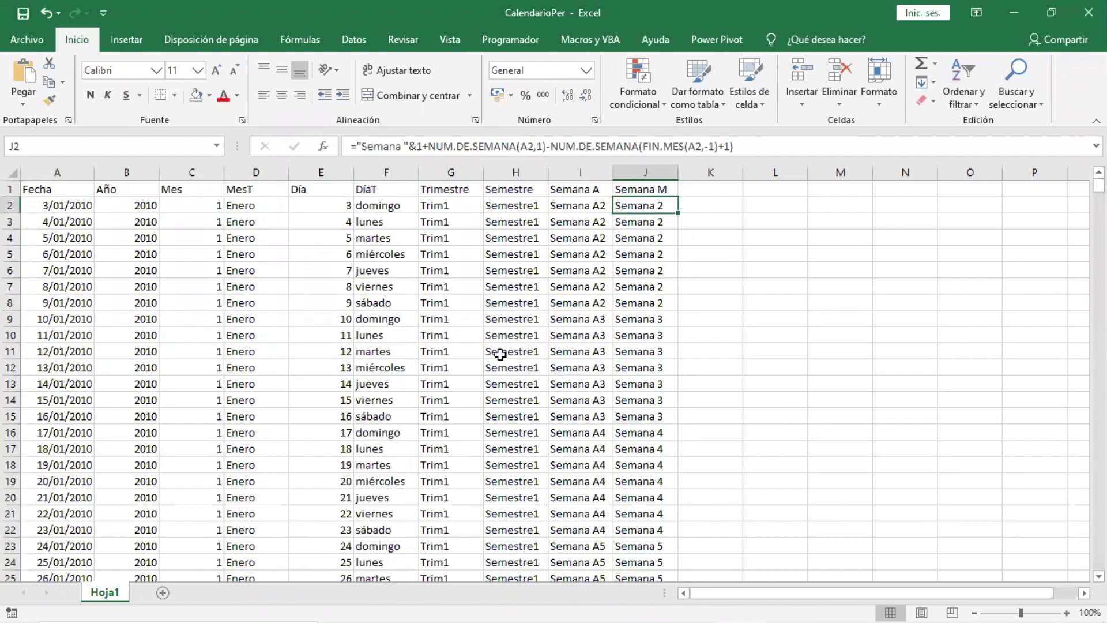
Step: Narrow the Día and Mes columns to fit their contents
click(342, 236)
drag(354, 180, 310, 179)
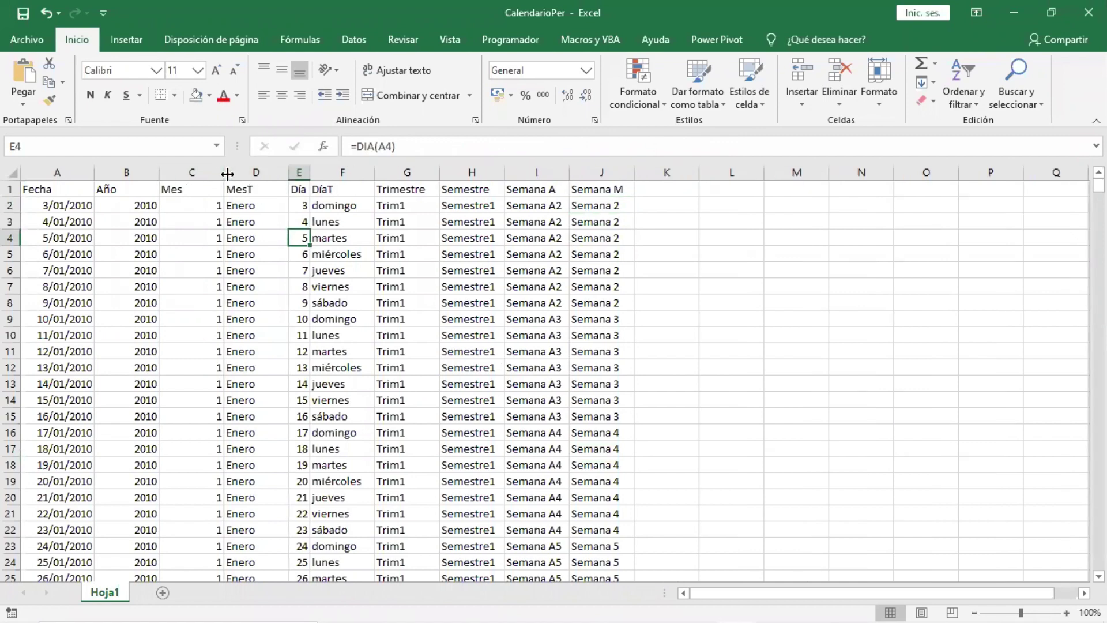
double_click(228, 173)
click(382, 351)
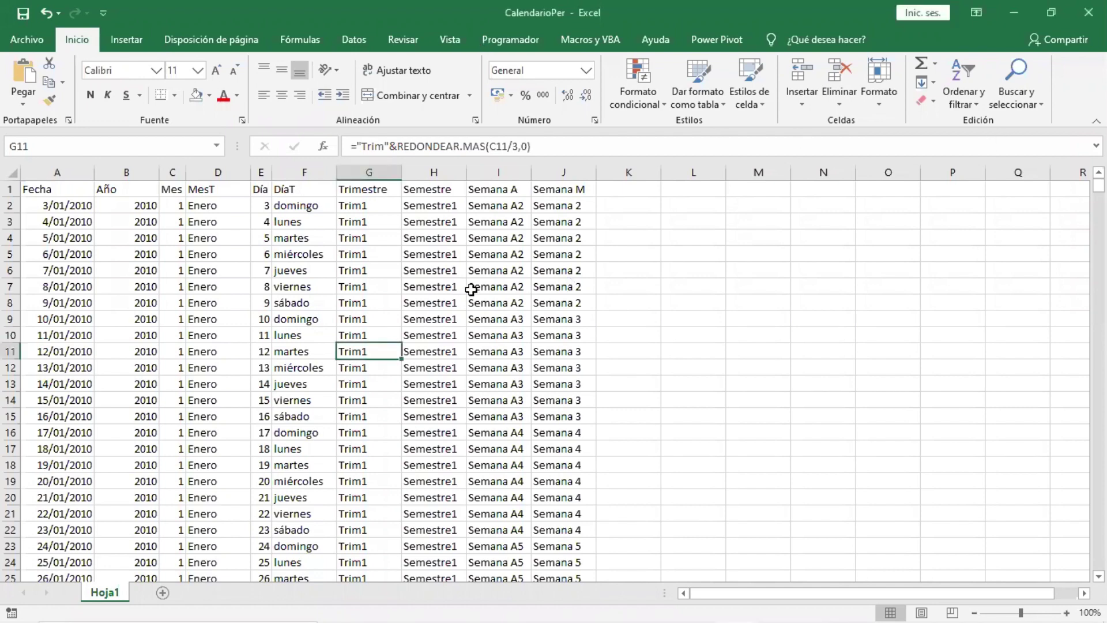
scroll(442, 298, down, 3)
scroll(442, 297, up, 3)
Step: Rename the sheet Hoja1 as Calendario
double_click(109, 597)
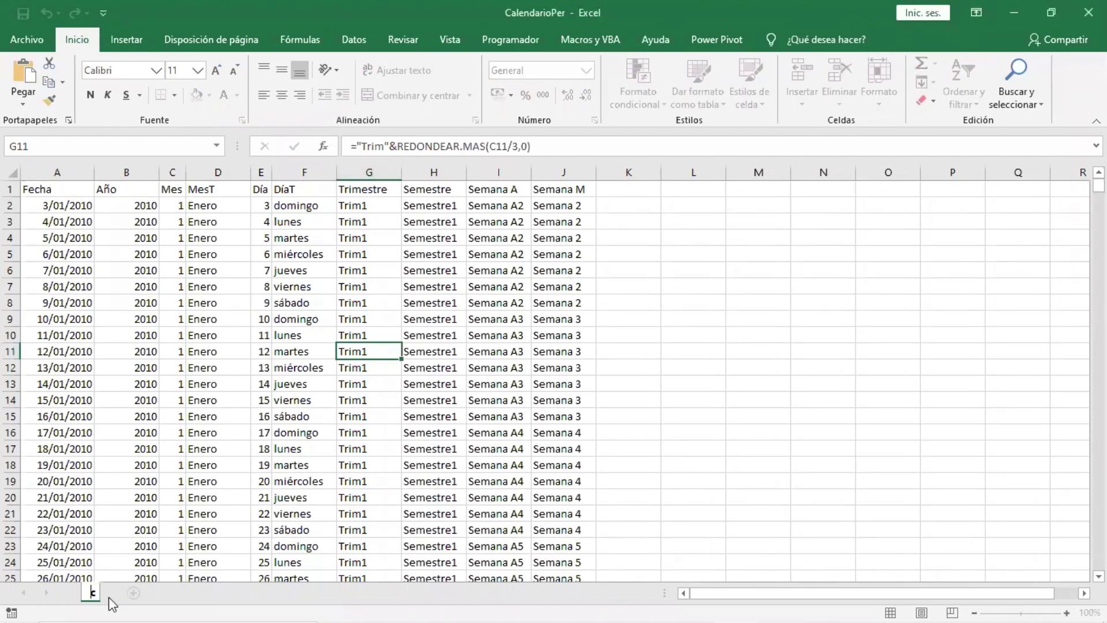
text(Calenad)
text(rio)
key(BackSpace)
key(BackSpace)
key(BackSpace)
key(BackSpace)
key(BackSpace)
text(dario)
click(286, 368)
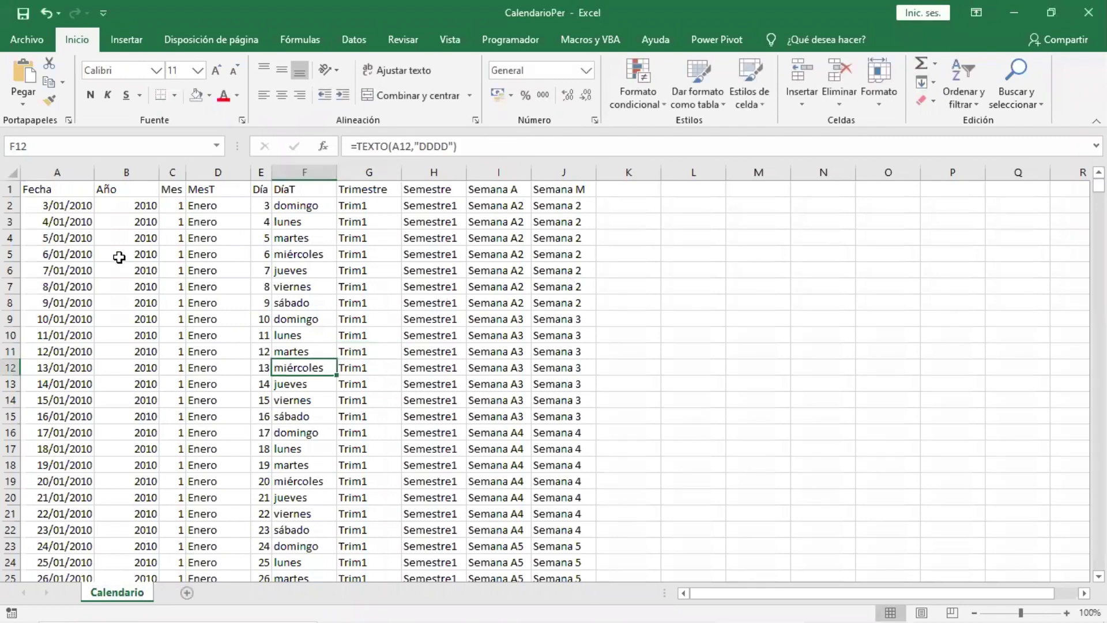
Step: Apply all borders to the whole calendar table, from the Fecha header to the last row of Semana M
click(48, 191)
key(ctrl+shift+Right)
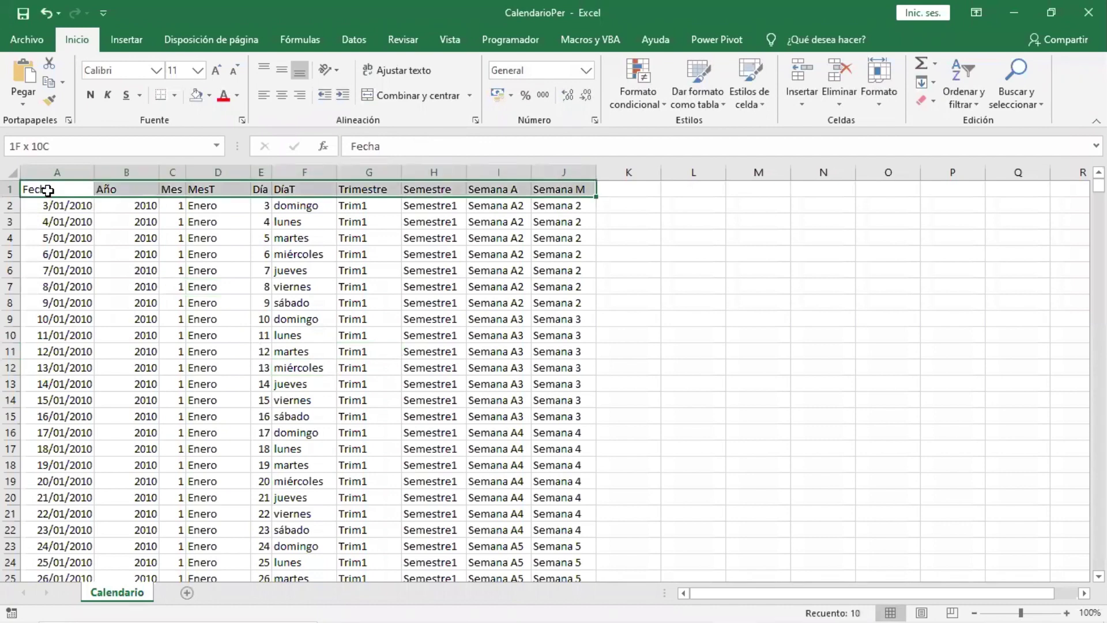
key(ctrl+shift+Down)
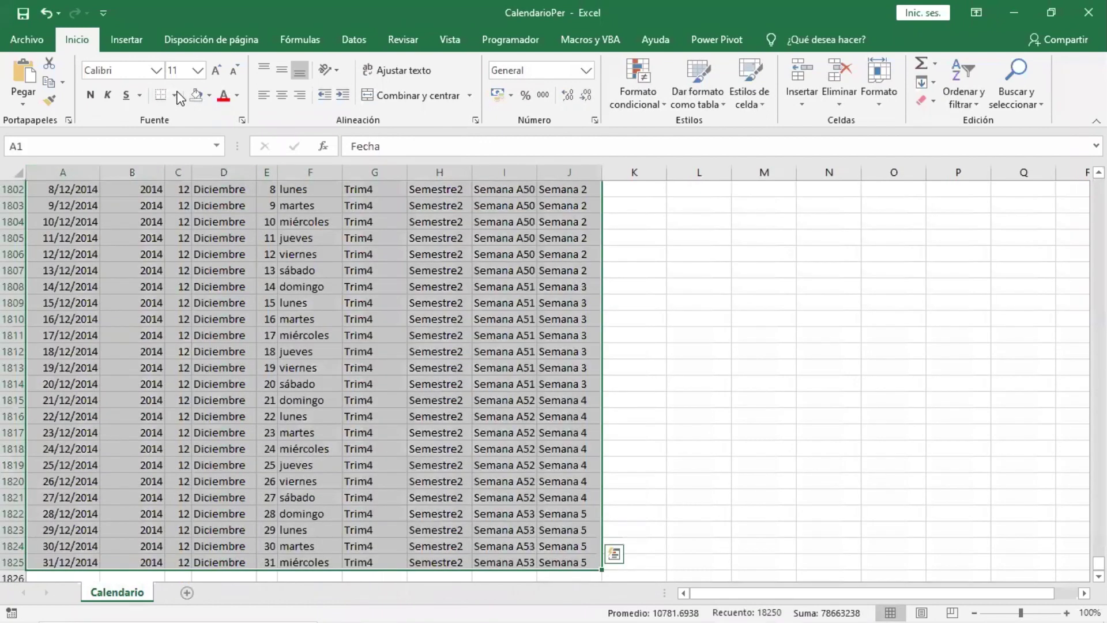
click(174, 95)
click(193, 233)
key(ctrl+BackSpace)
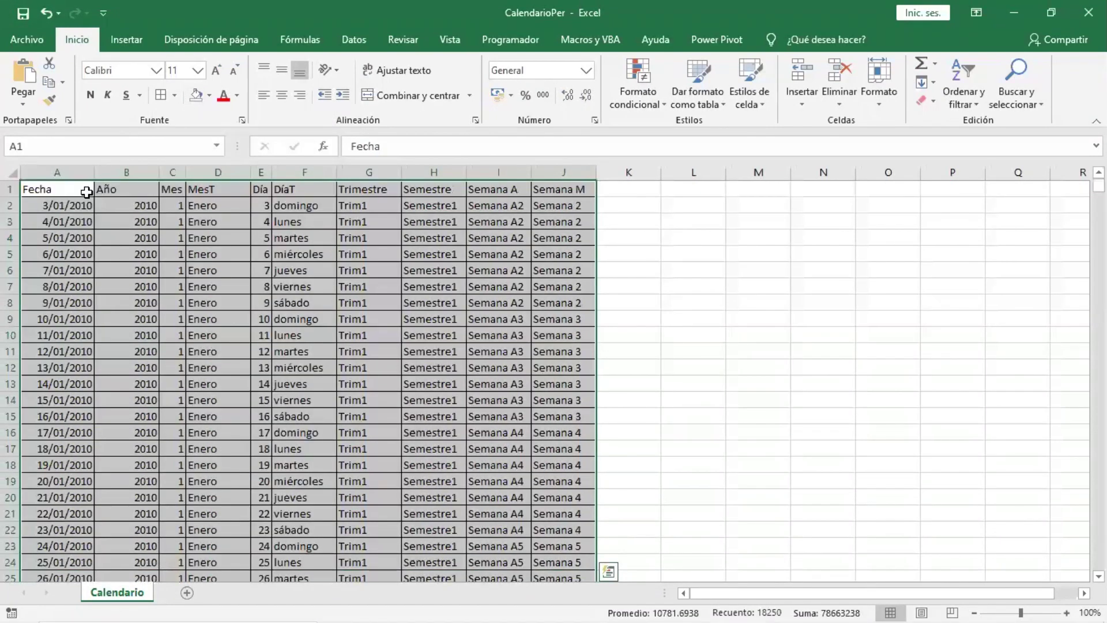
Step: Fill the header cells A1:J1 with yellow and look over the formatted table
drag(87, 189, 573, 190)
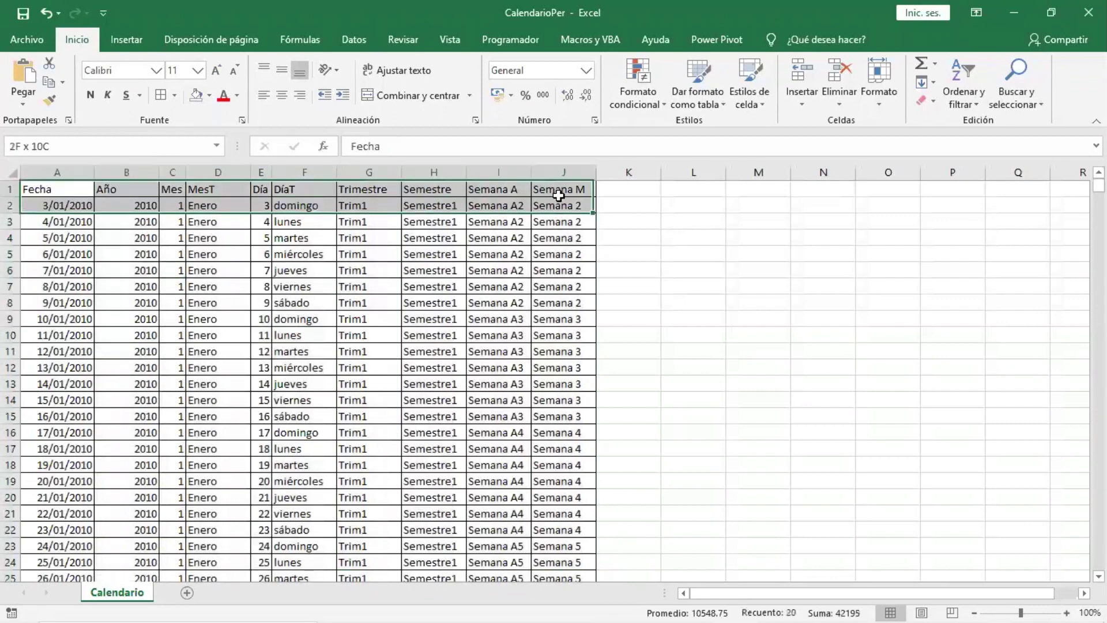
click(208, 96)
click(240, 225)
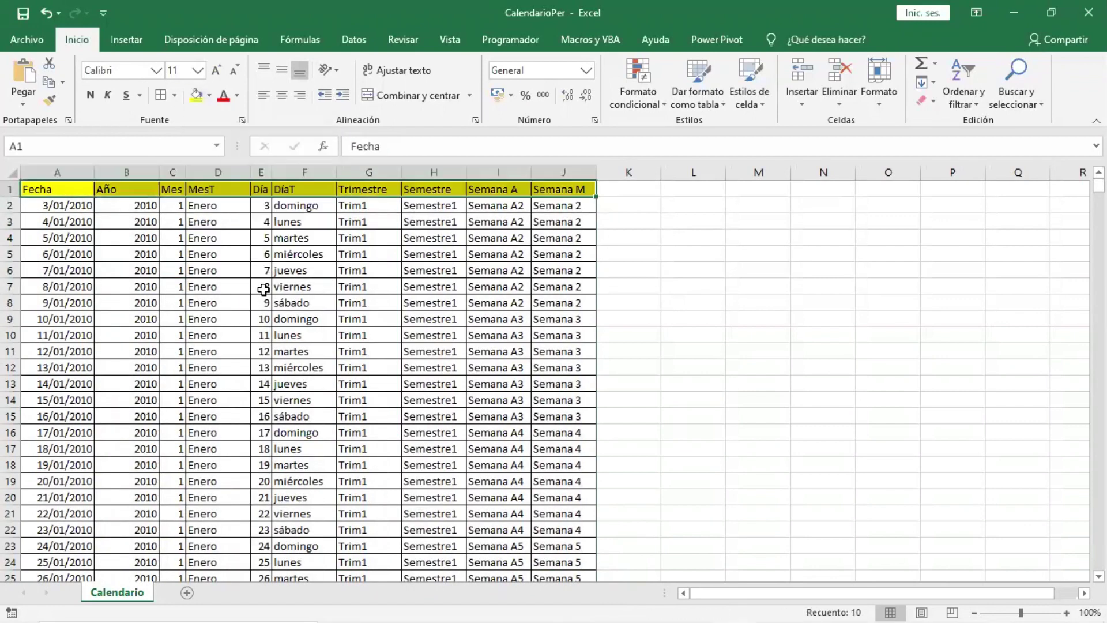
click(261, 287)
scroll(195, 386, down, 5)
scroll(195, 386, down, 7)
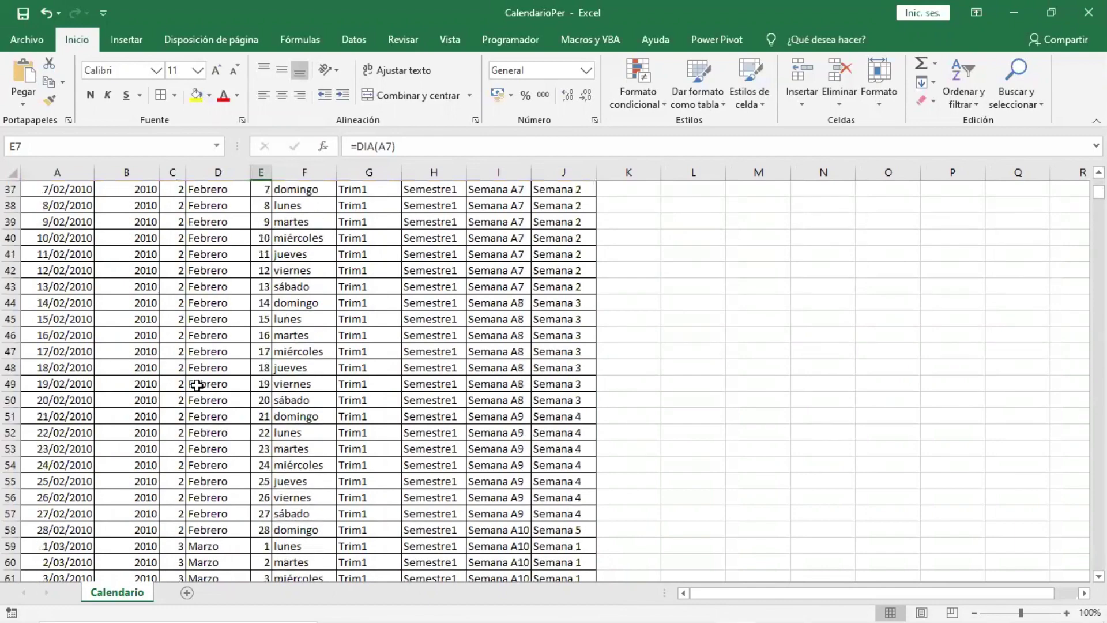
scroll(198, 385, up, 10)
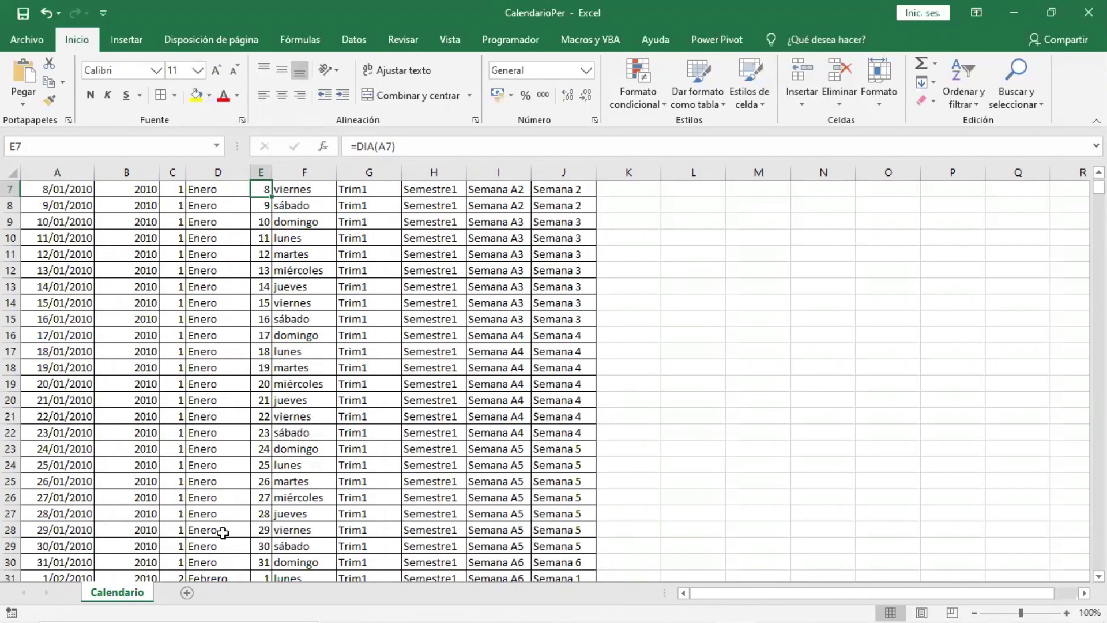
scroll(277, 496, up, 2)
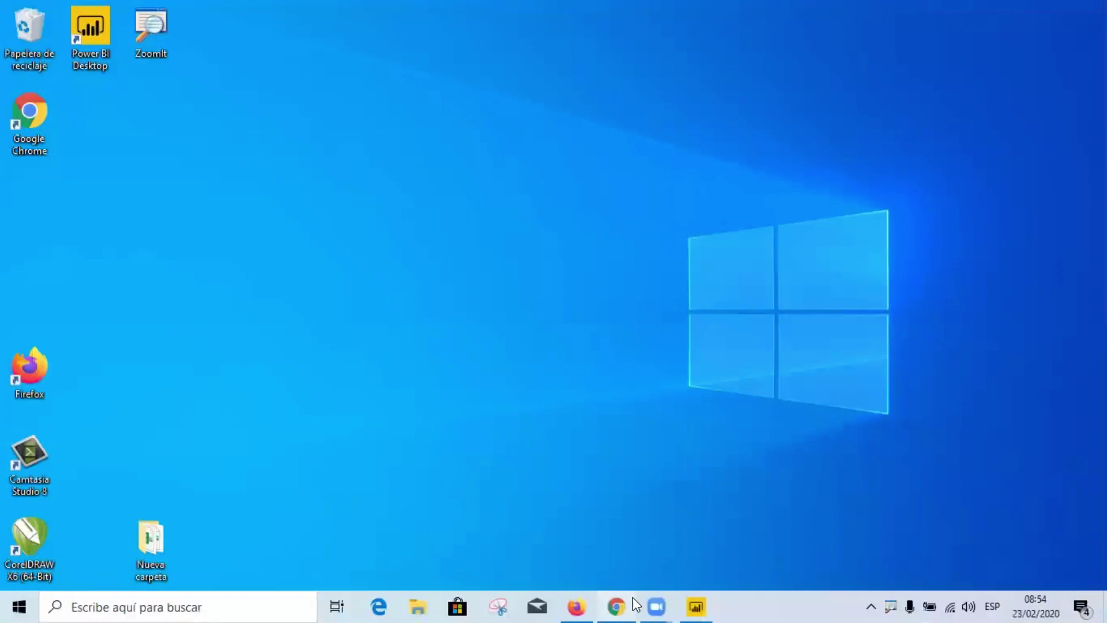
Step: Switch to Power BI Desktop, show the report view and collapse the Factura table's fields
click(696, 607)
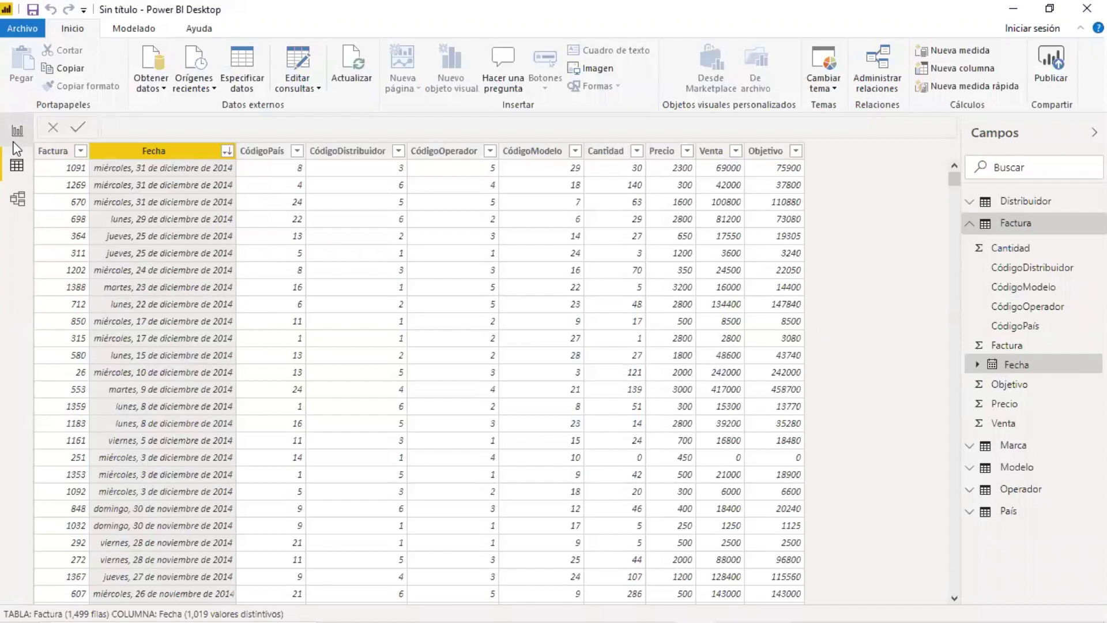
click(13, 143)
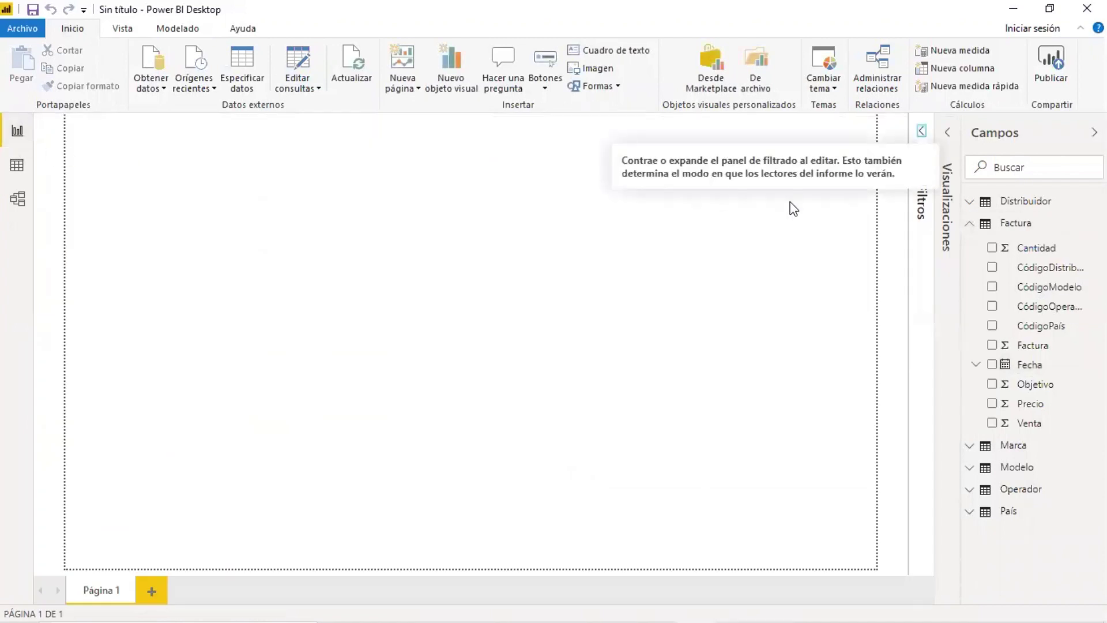
click(971, 224)
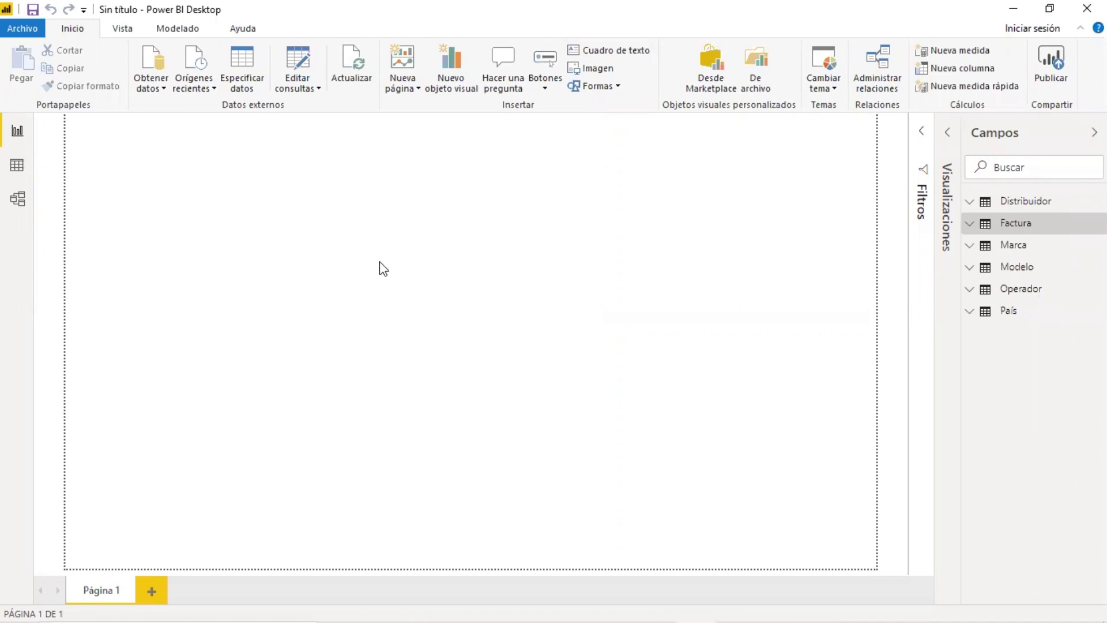
Step: Connect to the Excel workbook CalendarioPer from the Descargas folder as a new data source
click(154, 89)
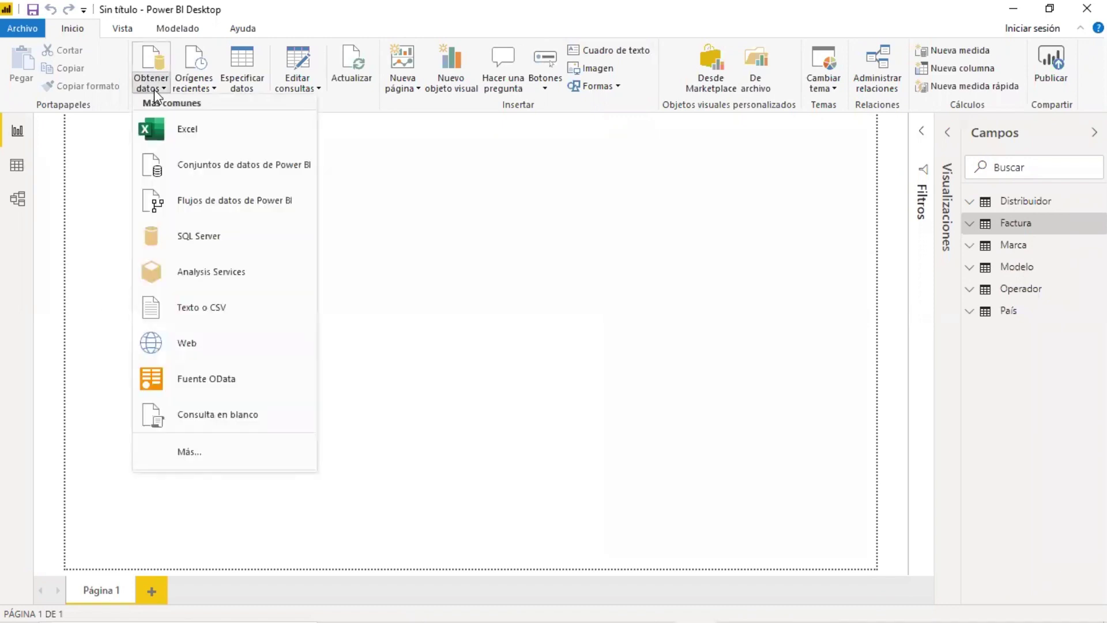
click(184, 129)
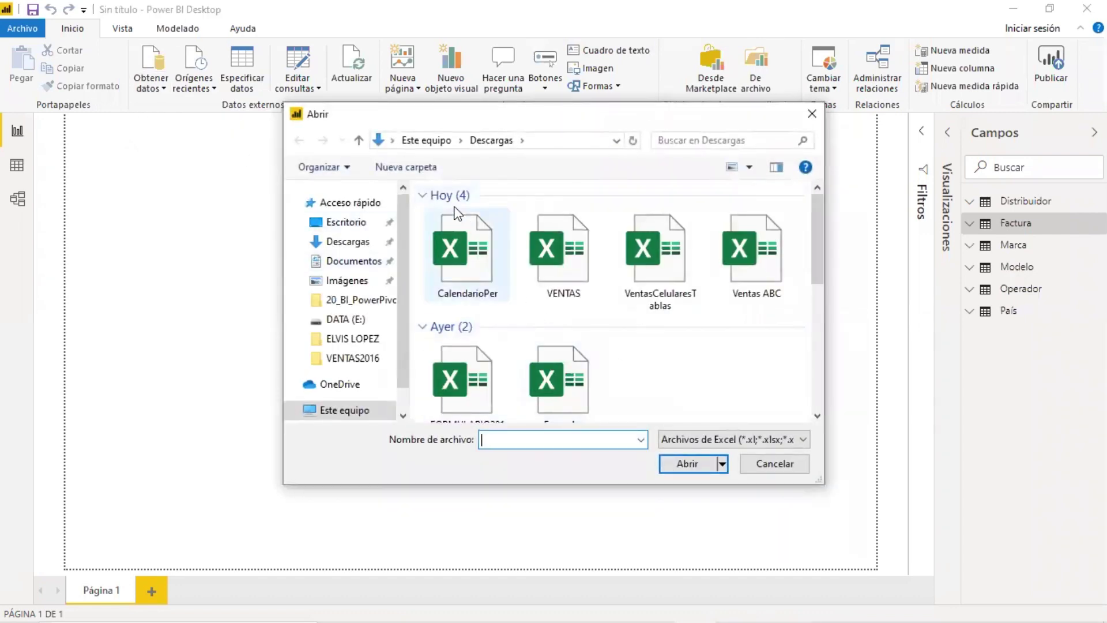
click(489, 270)
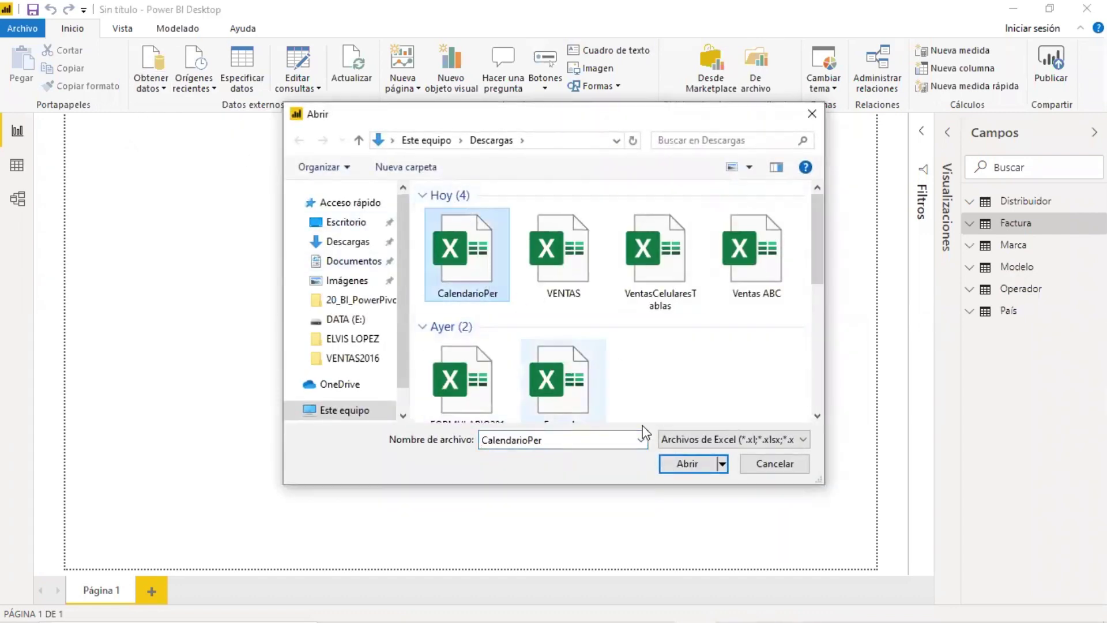
click(687, 463)
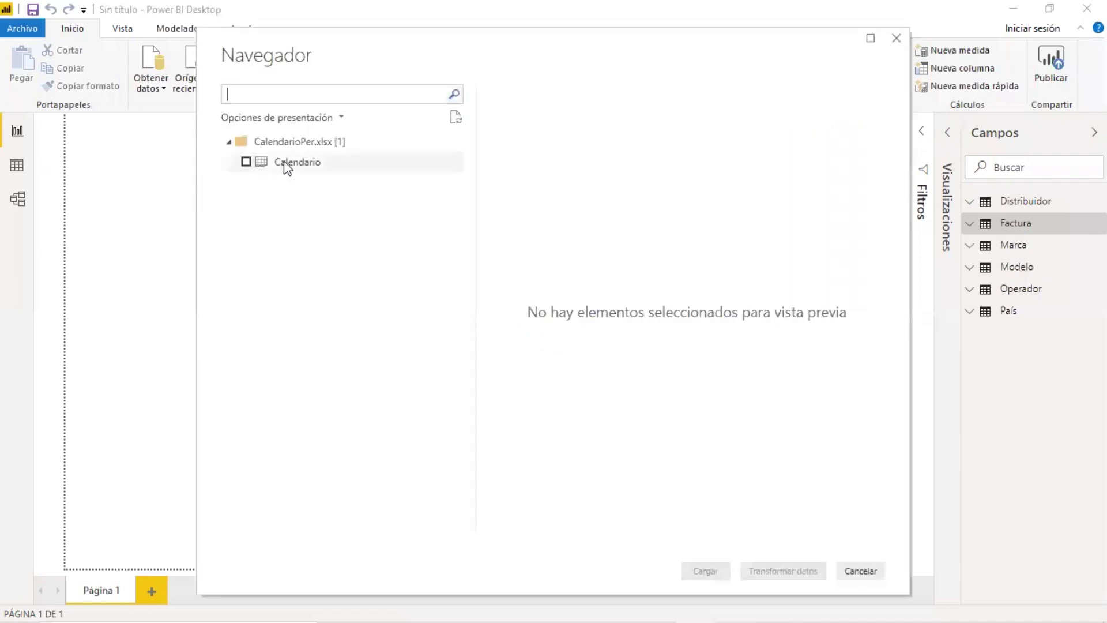
Step: Select the Calendario sheet, preview its columns through Semana M, and load it into the model
click(243, 165)
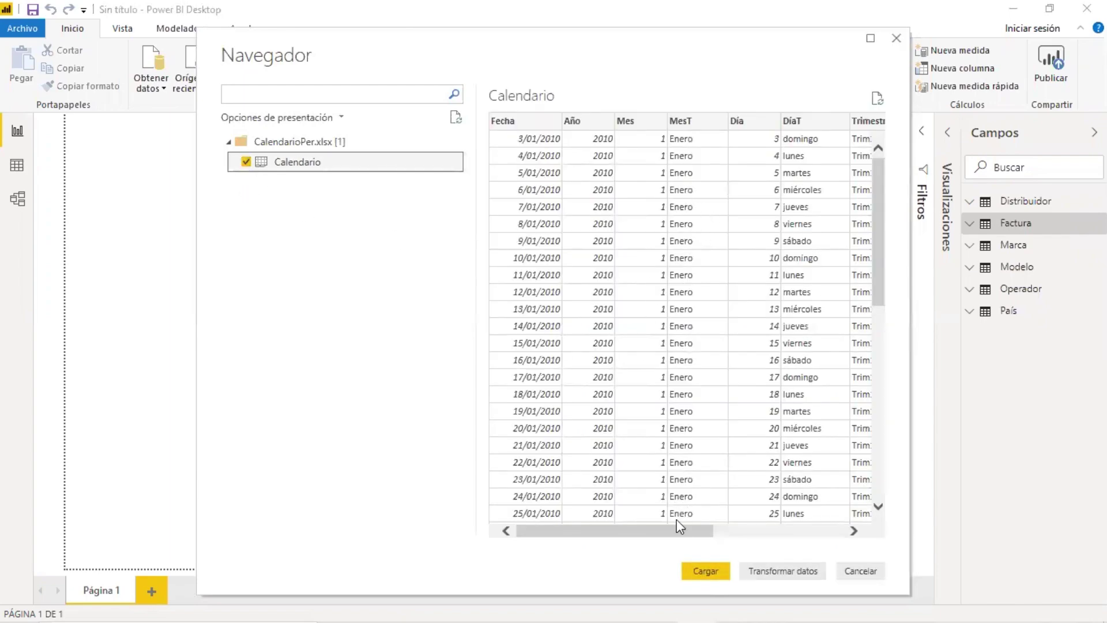
drag(677, 530, 855, 541)
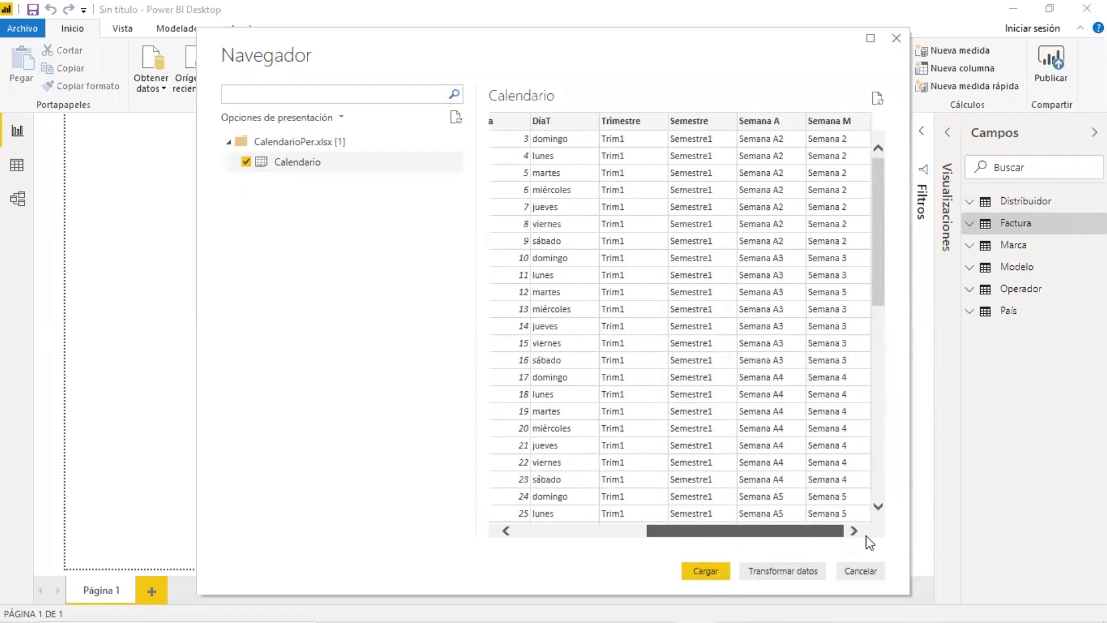
drag(745, 531, 614, 532)
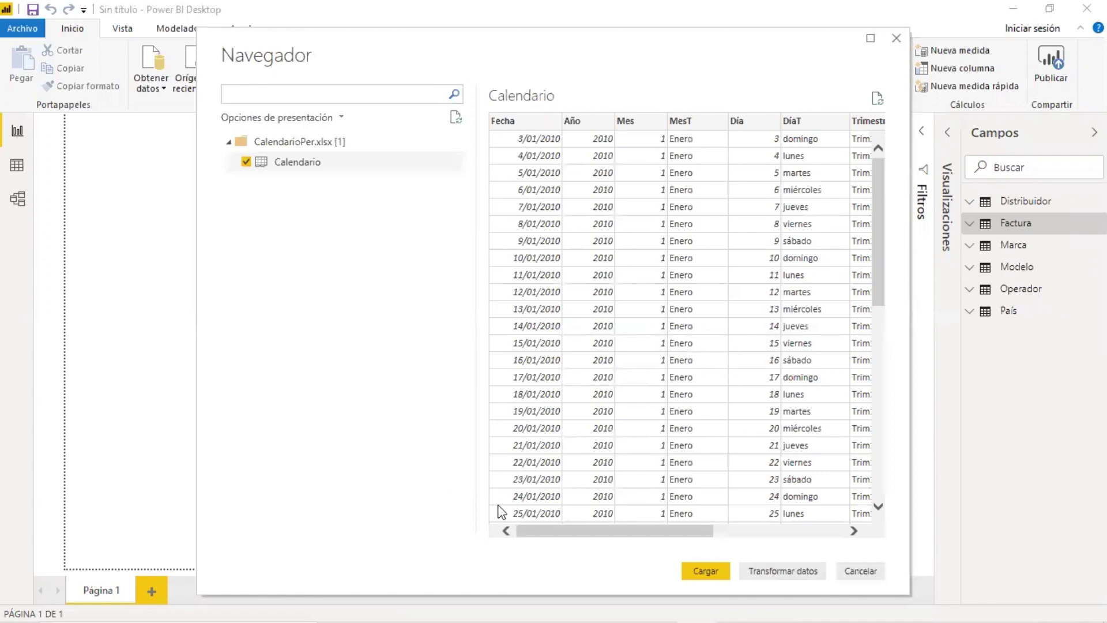
click(706, 572)
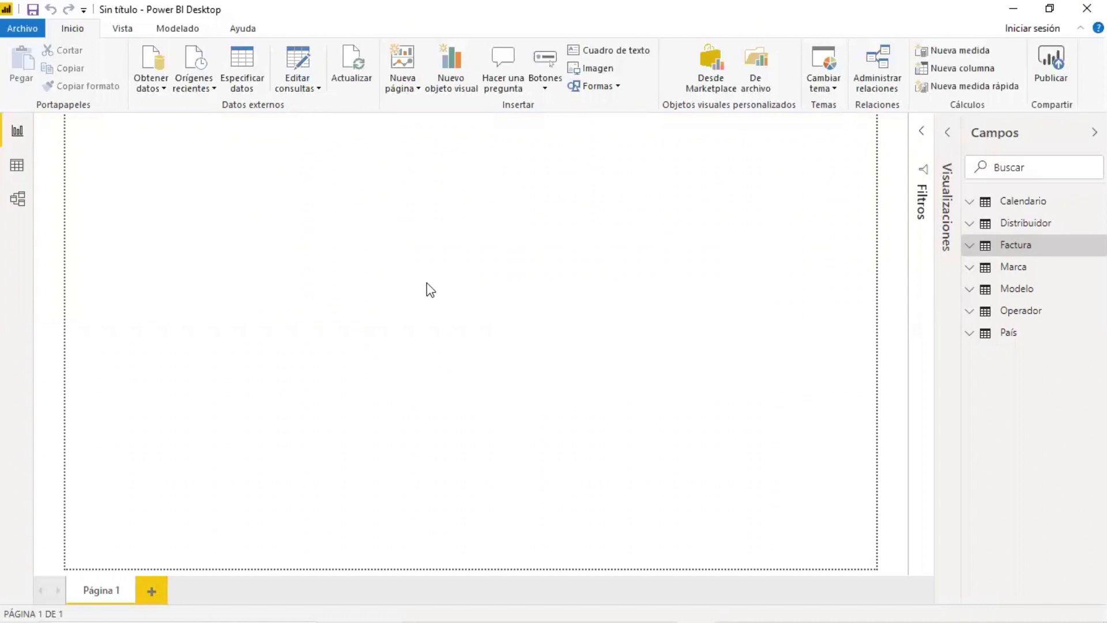
Step: Select the imported Calendario table and display its rows in the data view
click(1042, 212)
click(1043, 212)
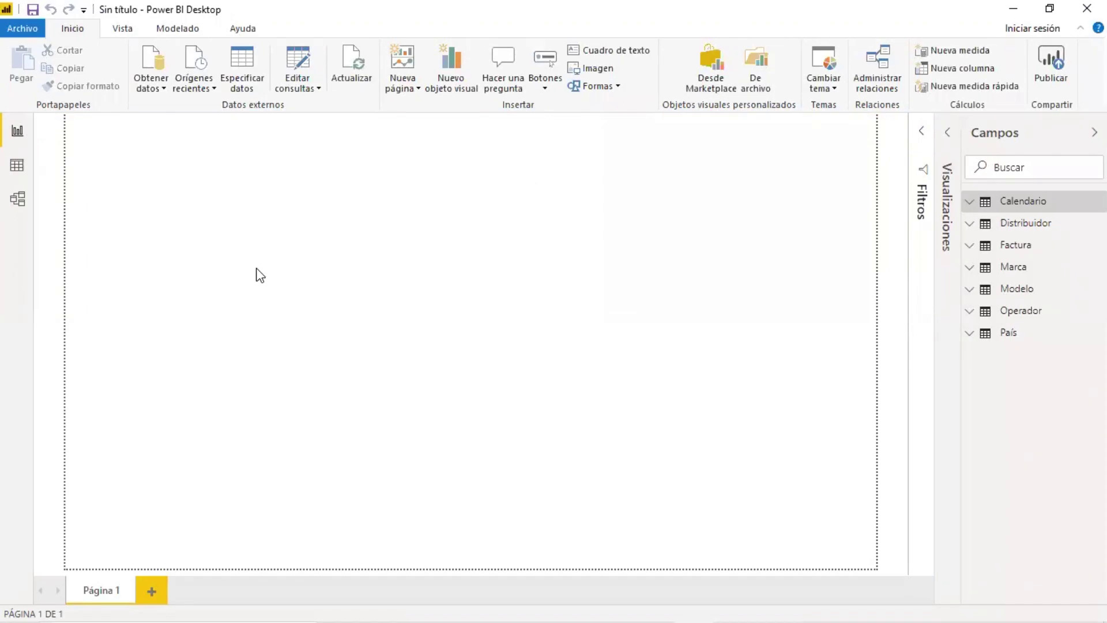
click(16, 166)
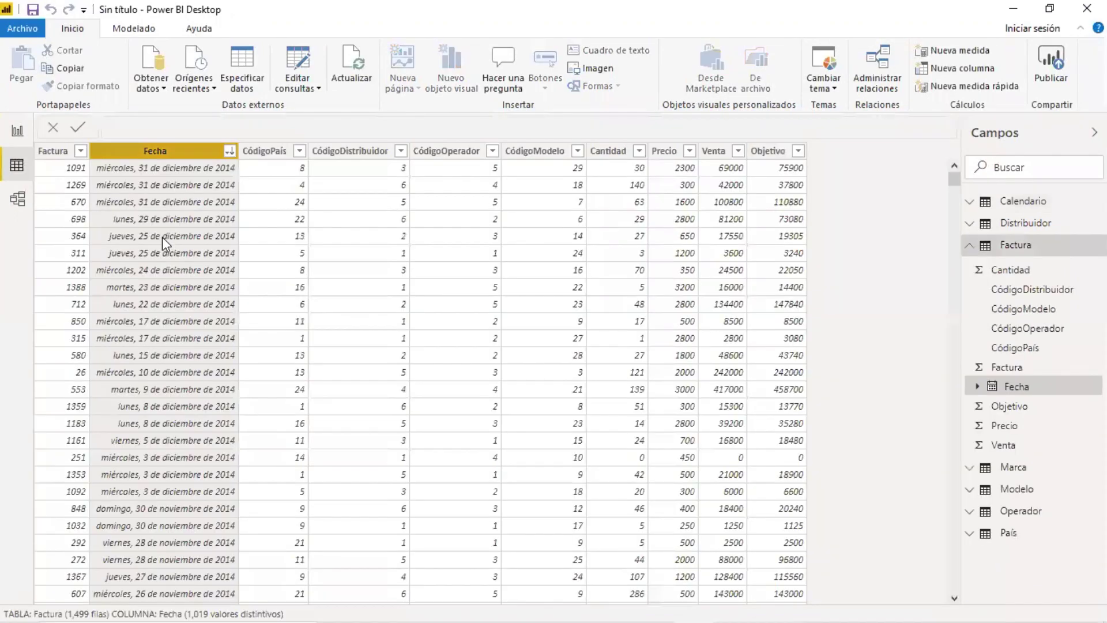
click(1038, 203)
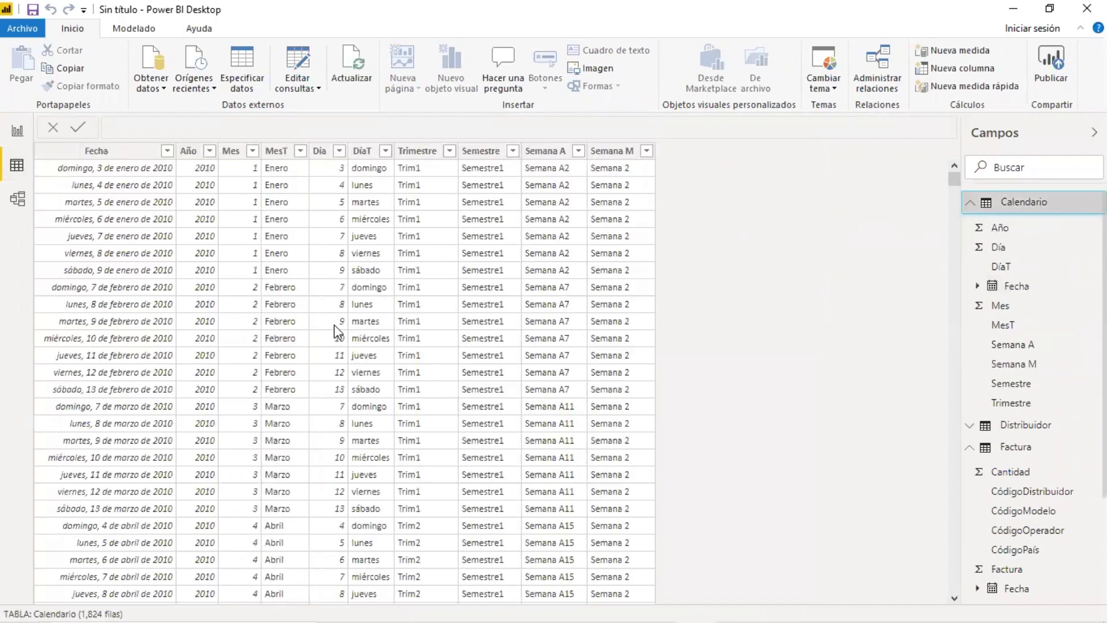
Step: Examine the Calendario table's columns, including the year, month, day, semester and week fields
click(543, 261)
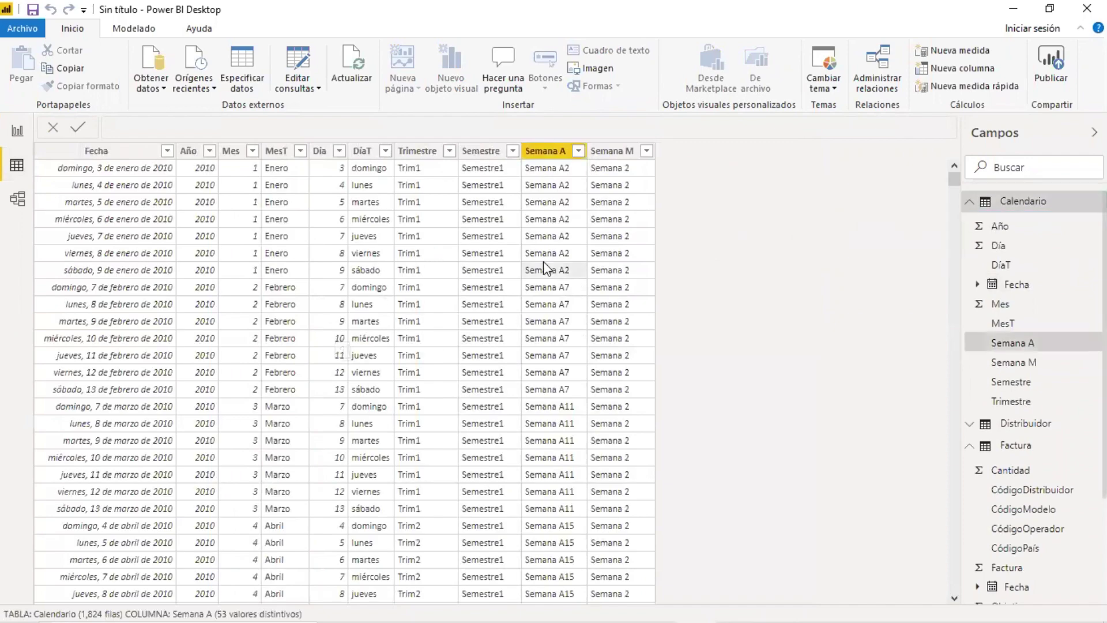
click(589, 275)
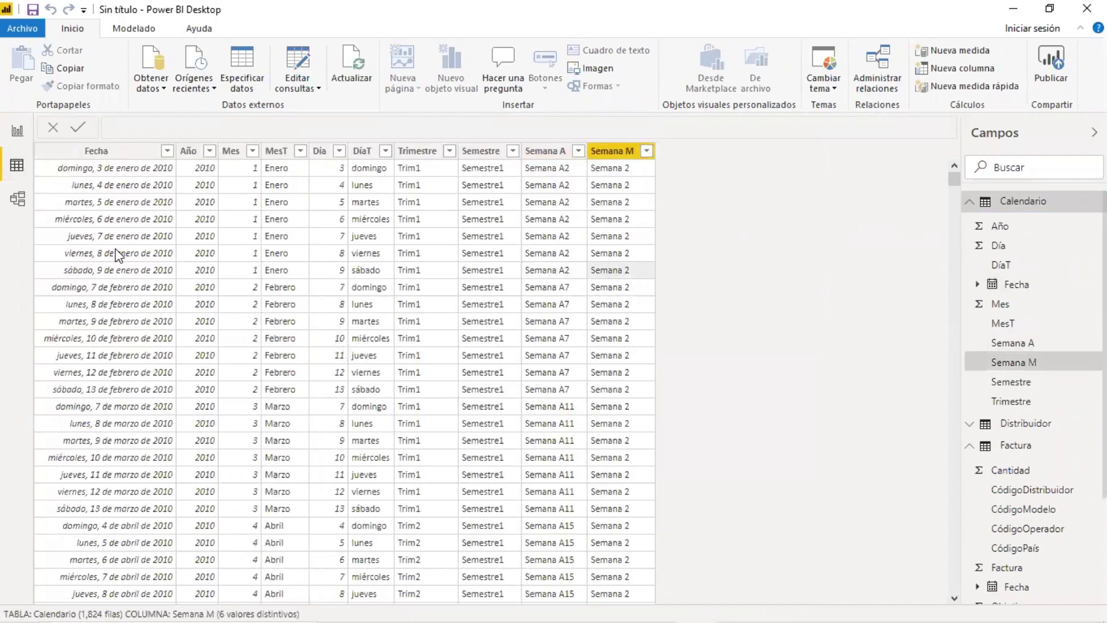
click(169, 259)
click(205, 258)
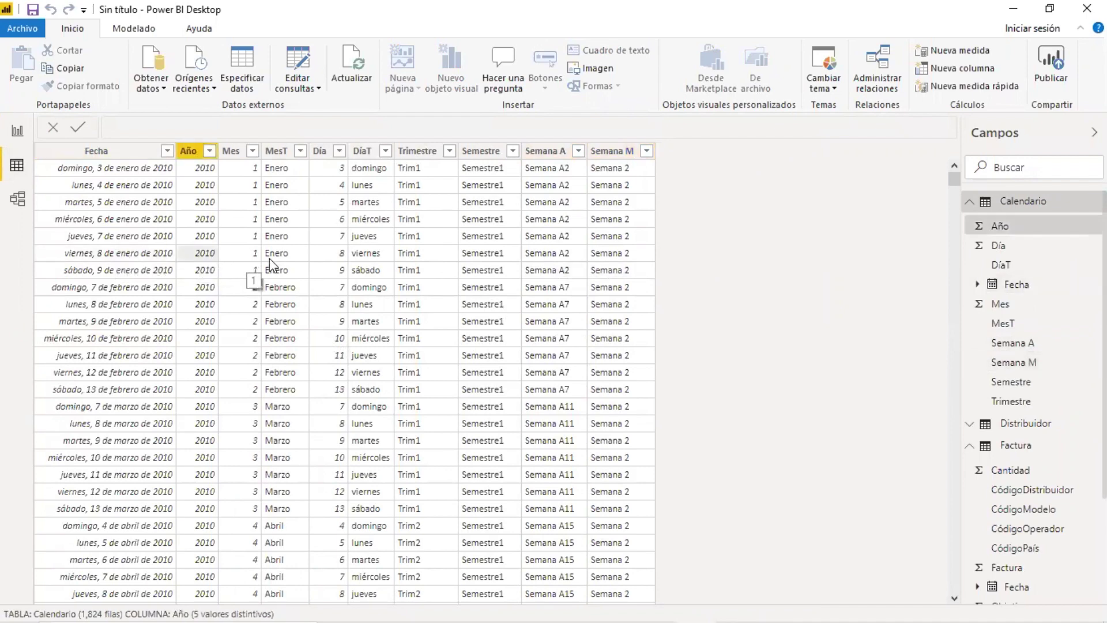
click(257, 263)
click(353, 259)
click(519, 257)
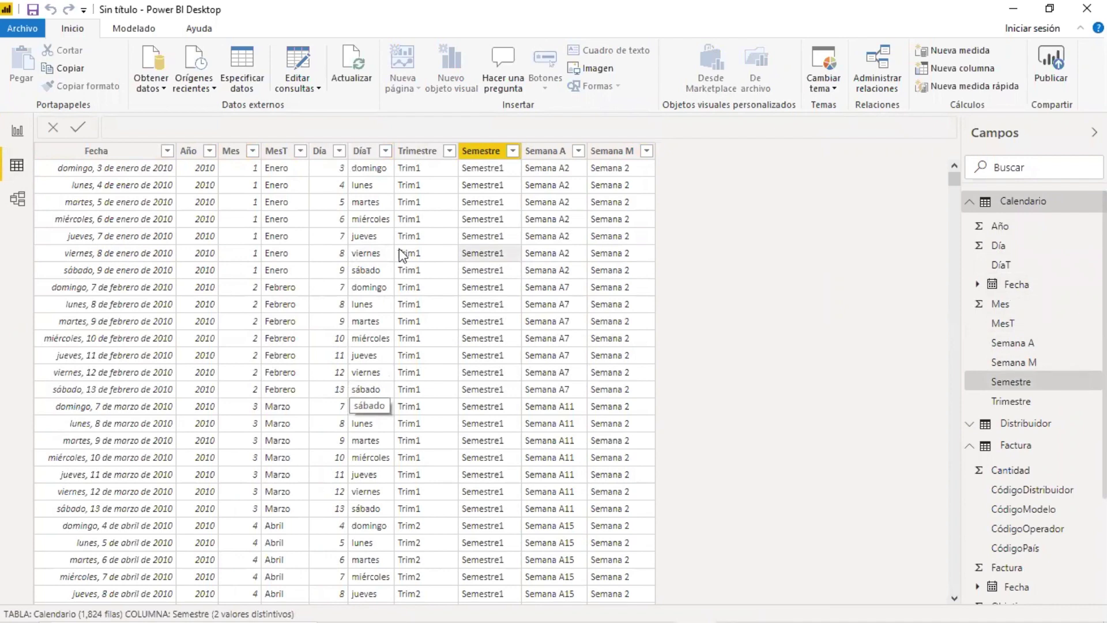
click(353, 254)
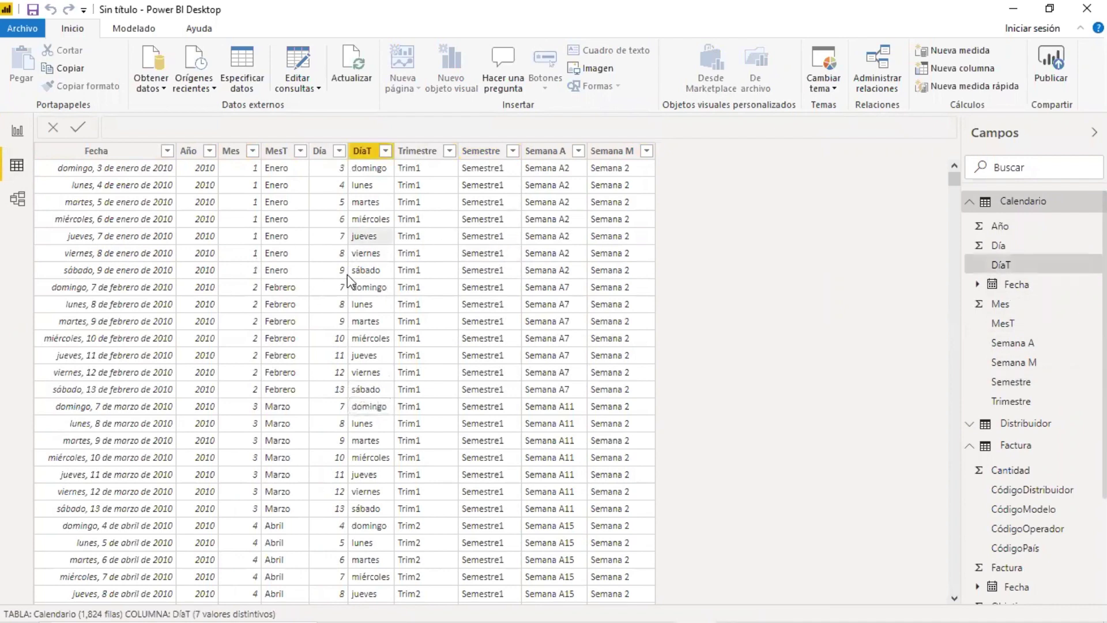